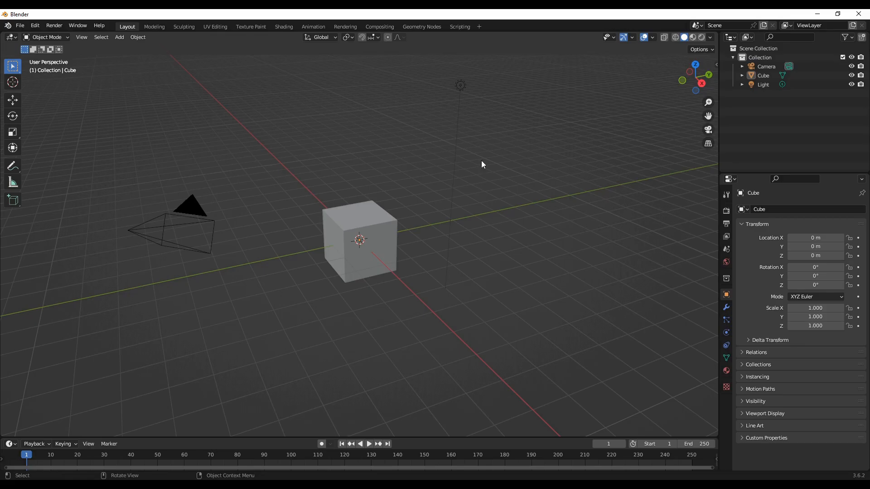
Step: Delete the default cube from the scene
left_click(372, 238)
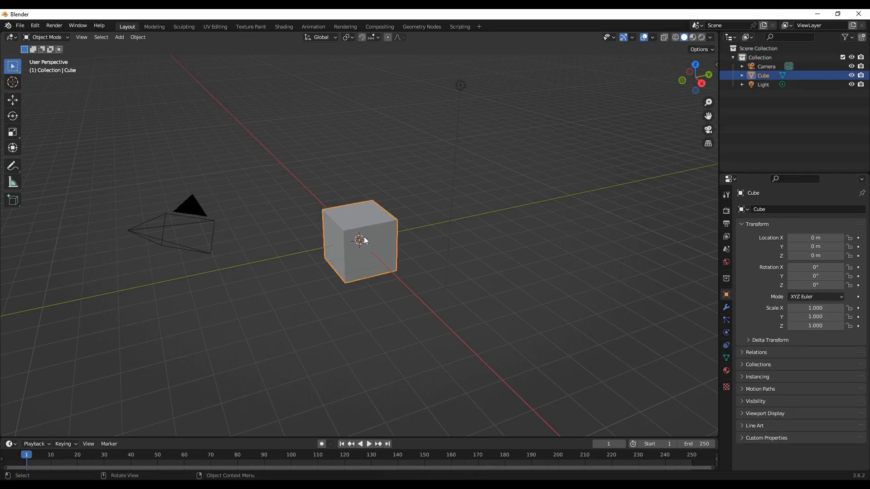
key("Delete")
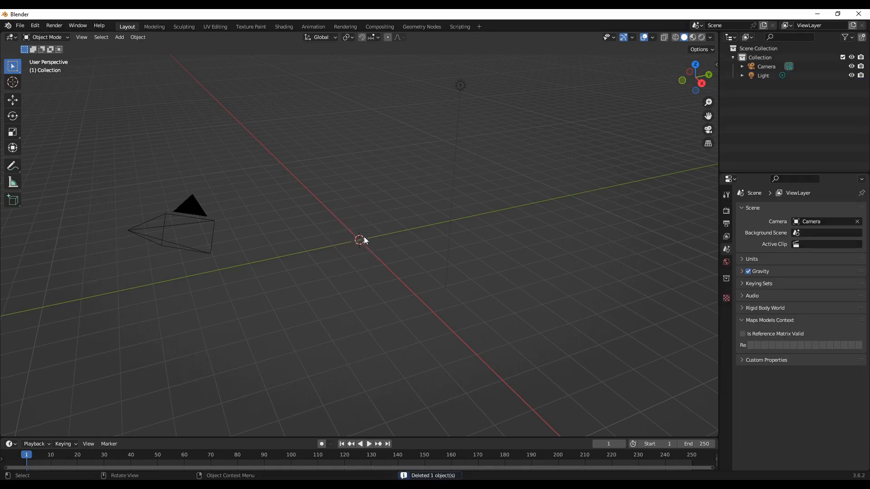
Step: Start the Shortcut VUr input display for the viewport and hide its sidebar
key("n")
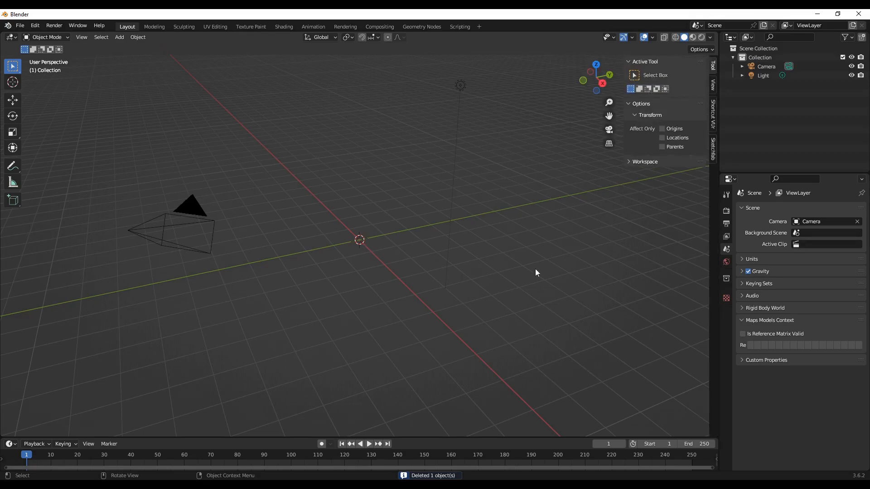
left_click(712, 114)
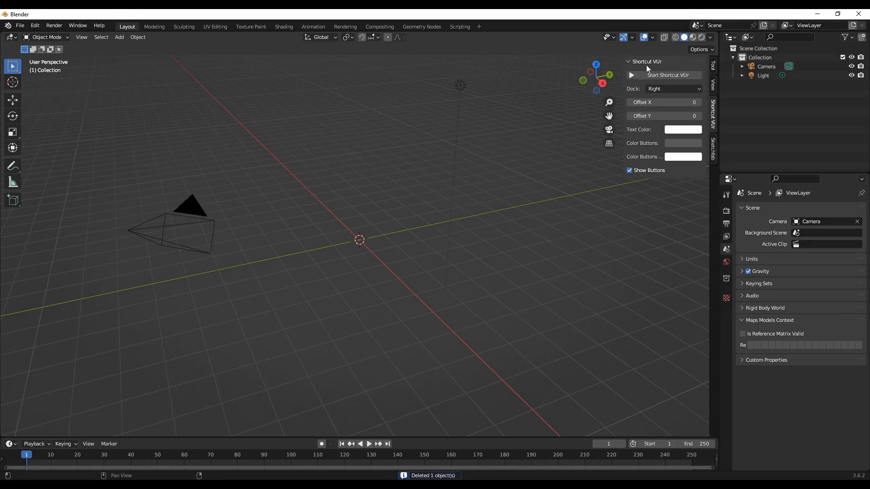
left_click(659, 75)
key("n")
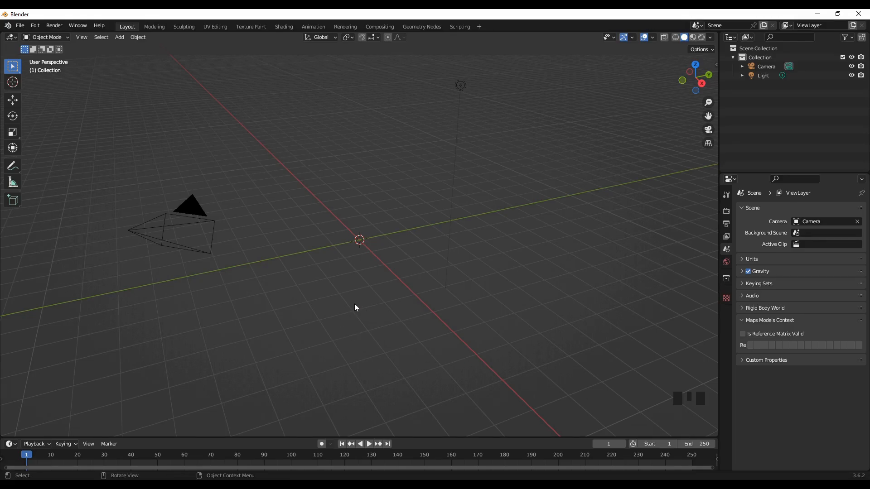
Step: Add a mesh circle at the world origin, set its radius to 0.03 m, frame it in view and deselect it
key("shift+a")
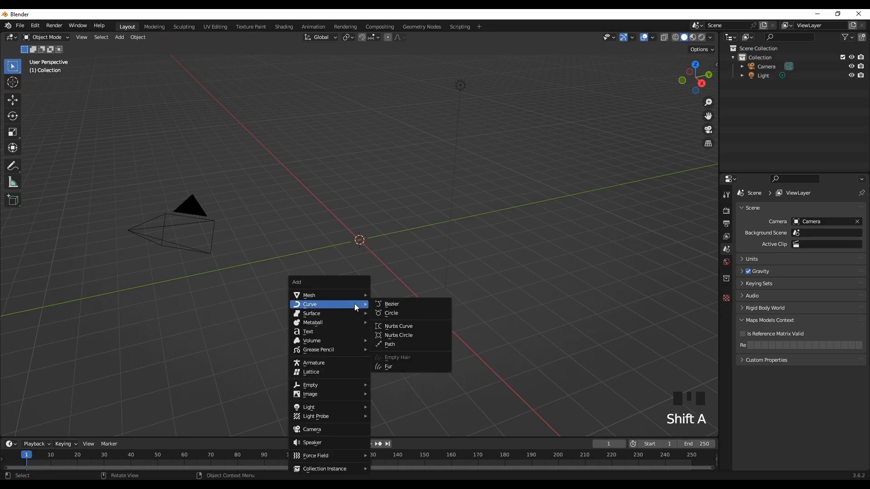
mouse_move(311, 297)
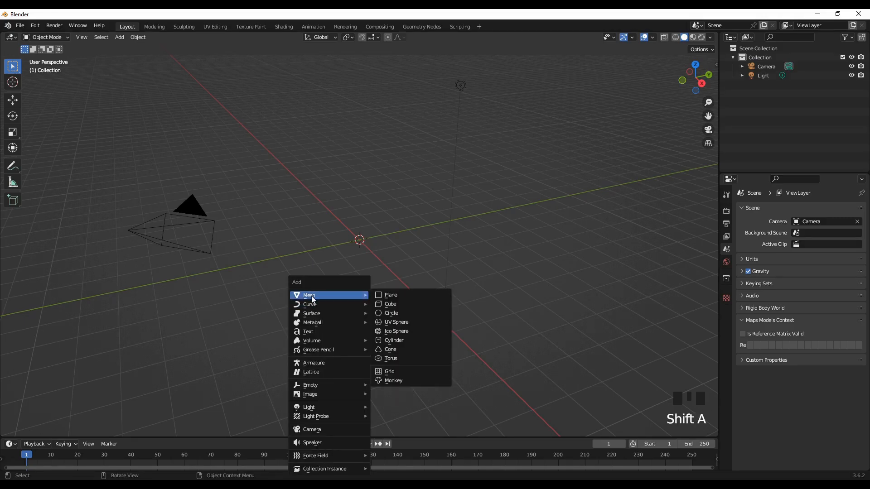
left_click(389, 317)
scroll(355, 284, "up", 2)
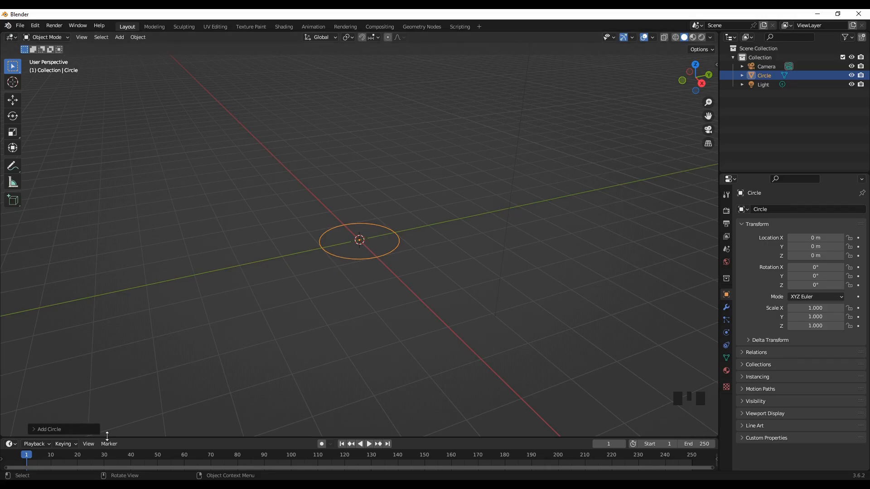
left_click(70, 429)
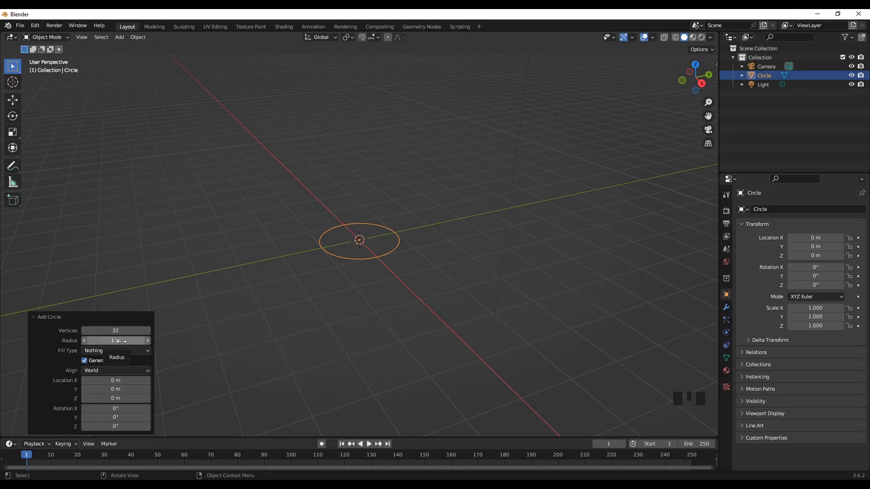
left_click(119, 338)
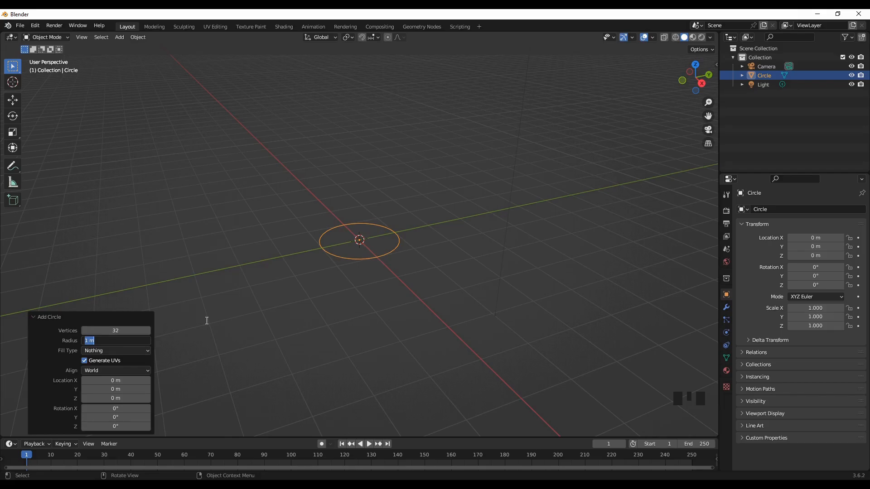
type("0.03")
key("Return")
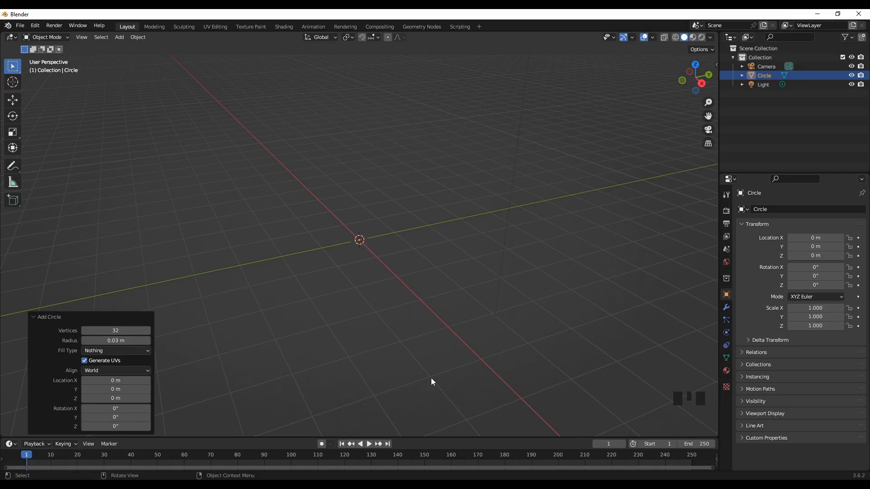
key("KP_Decimal")
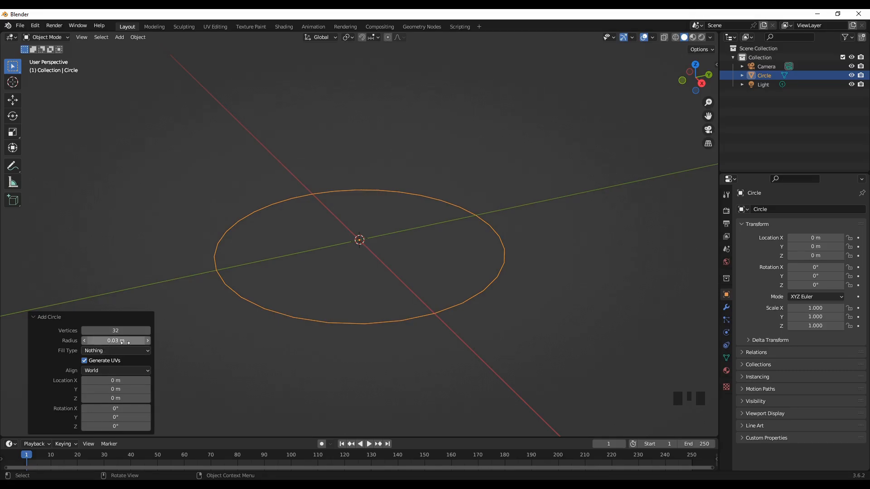
left_click(300, 381)
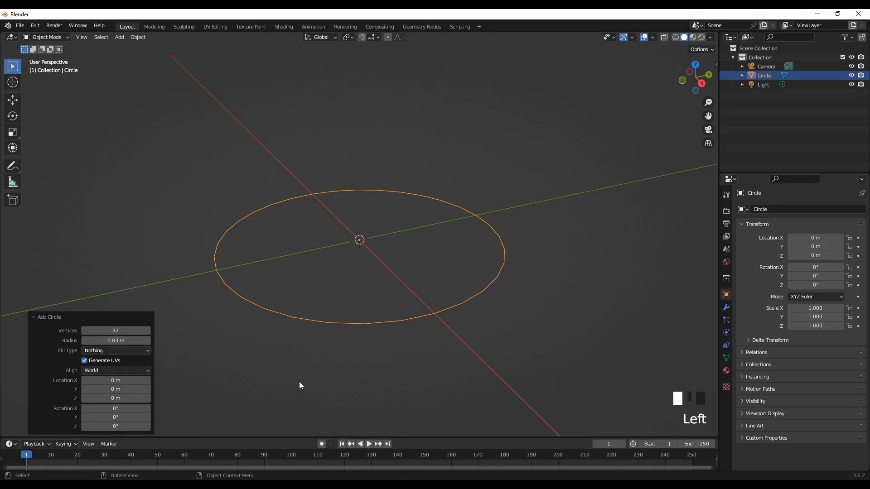
Step: Delete the circle and add a fresh mesh circle with a radius of 0.03 m at the origin
scroll(310, 381, "down", 3)
scroll(310, 381, "up", 3)
scroll(310, 382, "down", 2)
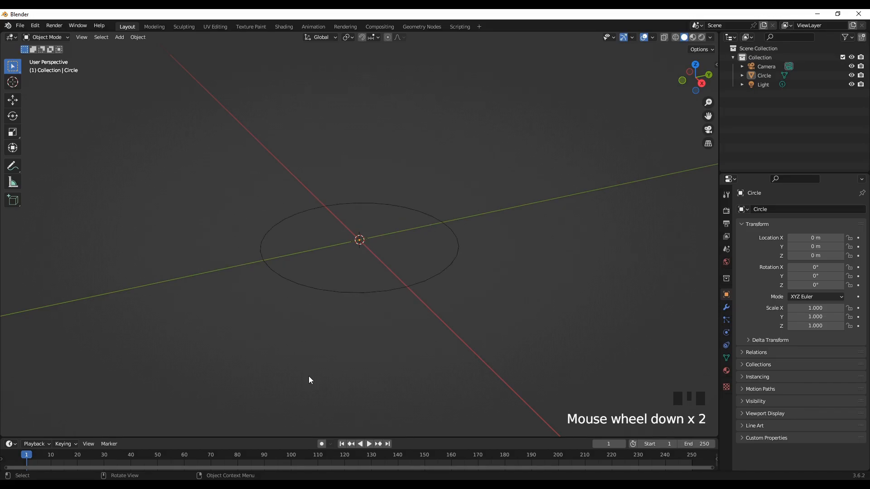
scroll(314, 361, "down", 3)
left_click(354, 265)
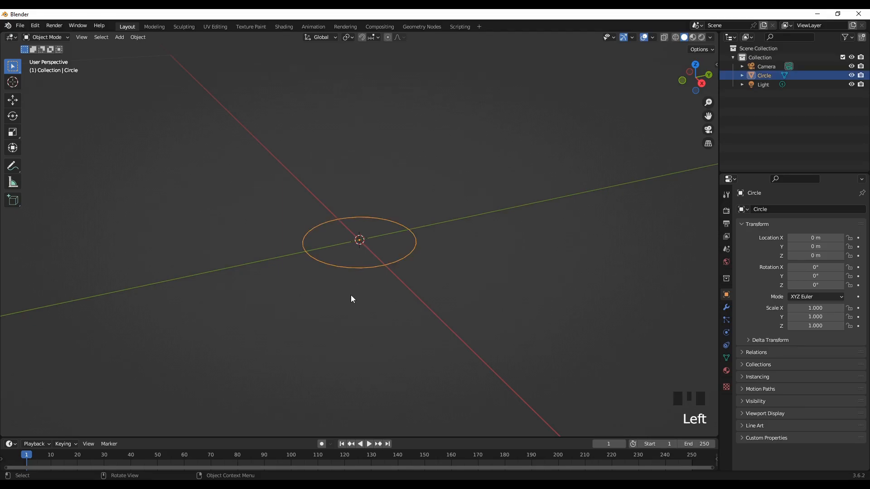
key("Delete")
key("shift+a")
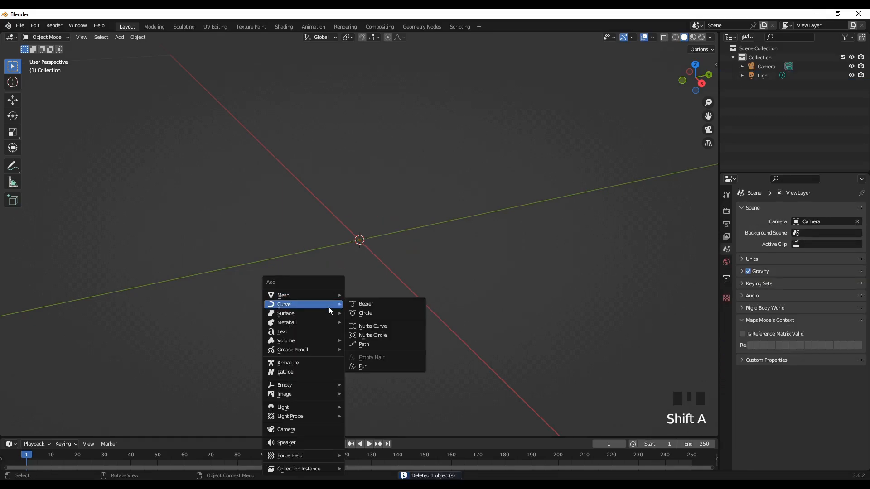
mouse_move(303, 295)
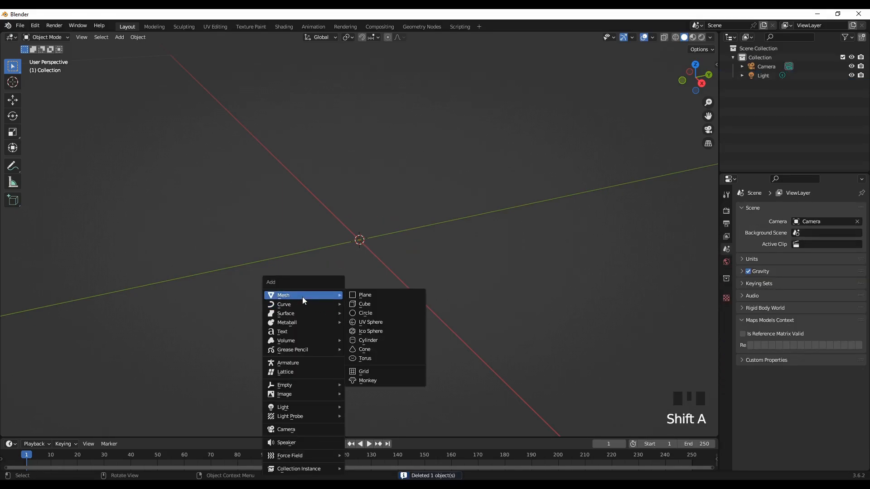
left_click(365, 313)
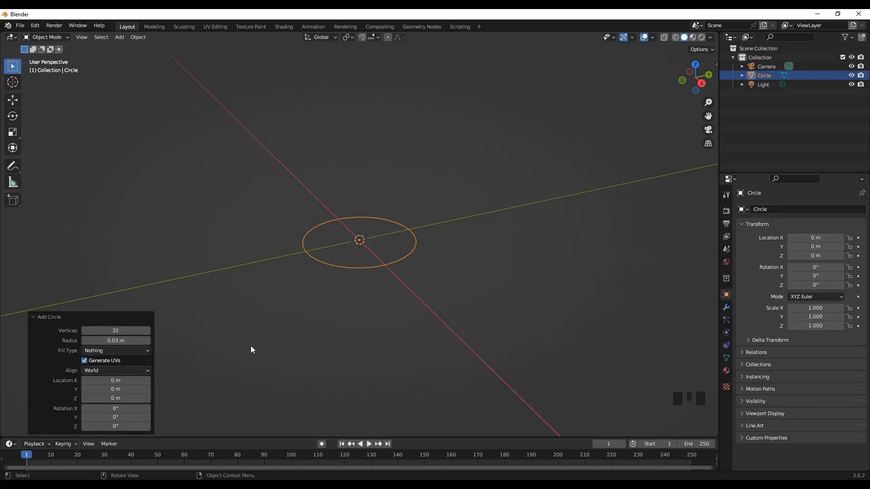
Step: Select the mesh circle at the origin and delete it
left_click(323, 359)
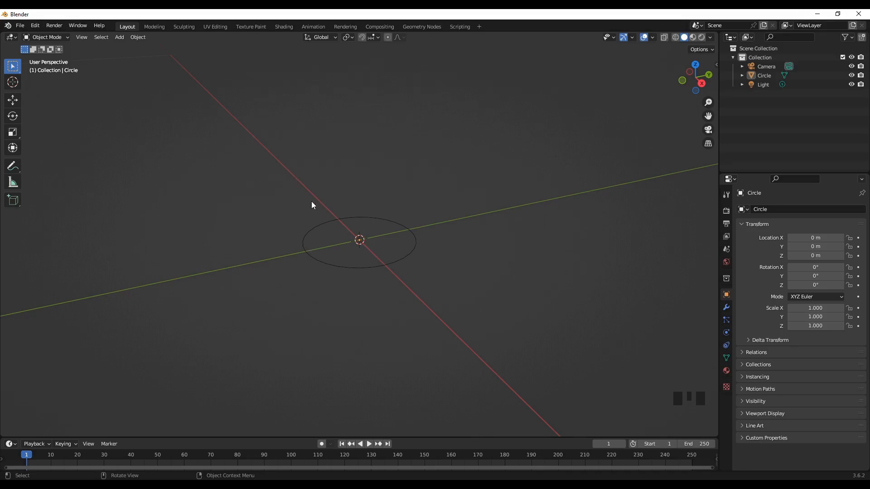
left_click(359, 202)
double_click(362, 198)
left_click(329, 270)
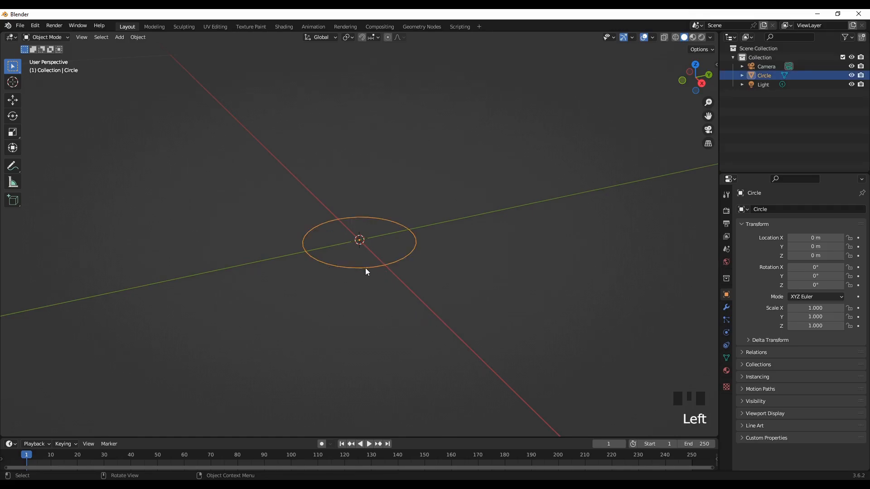
key("Delete")
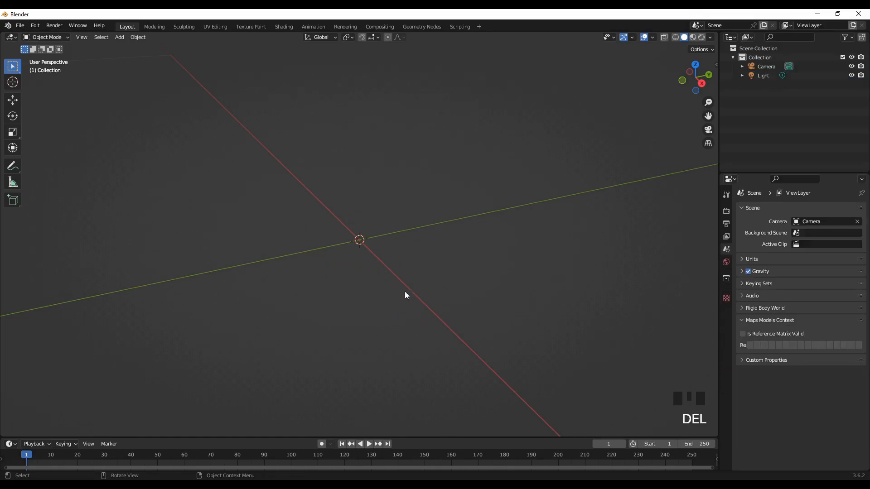
key("shift+a")
mouse_move(365, 295)
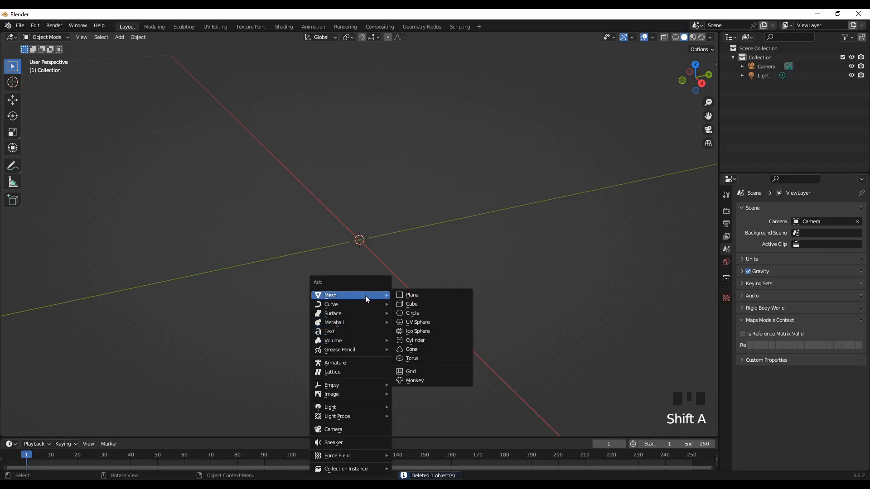
left_click(418, 322)
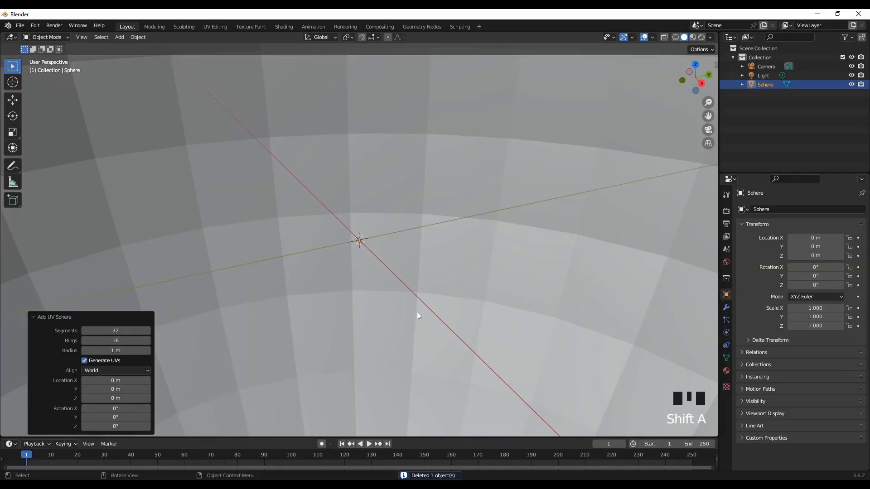
key("ctrl+z")
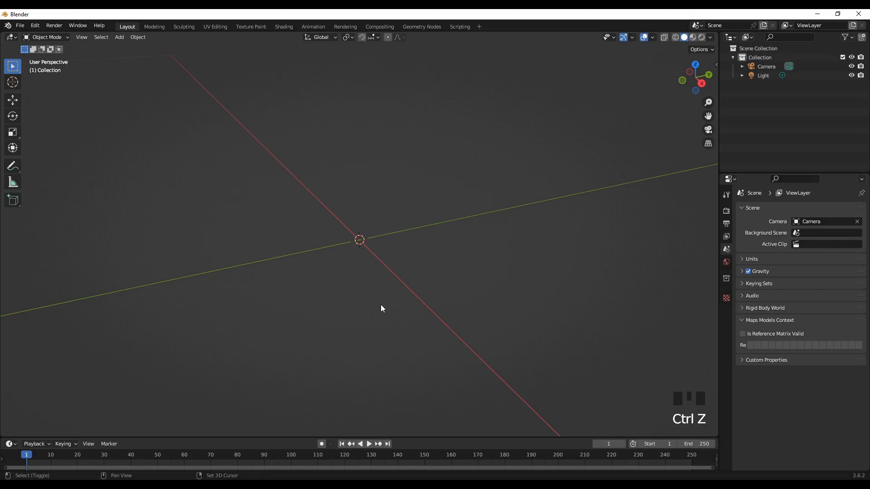
Step: Add a 32-vertex mesh circle with a 0.03 m radius at the origin and leave it selected
key("shift+a")
mouse_move(361, 295)
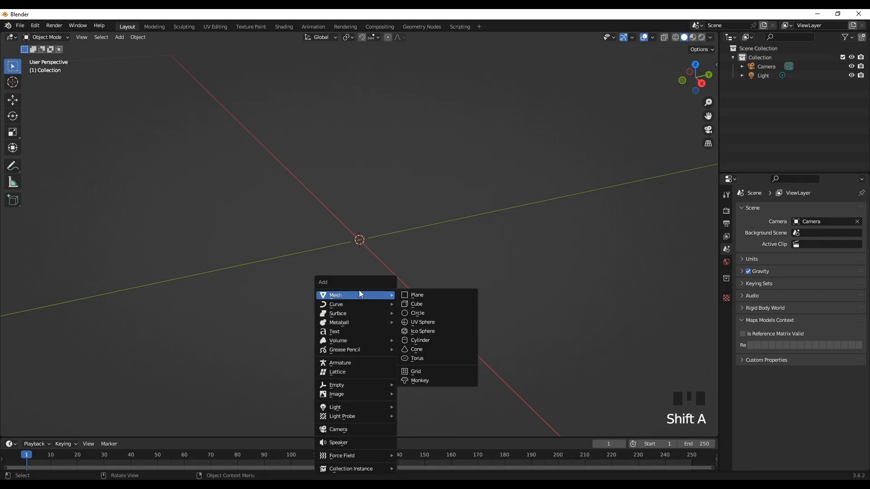
left_click(419, 313)
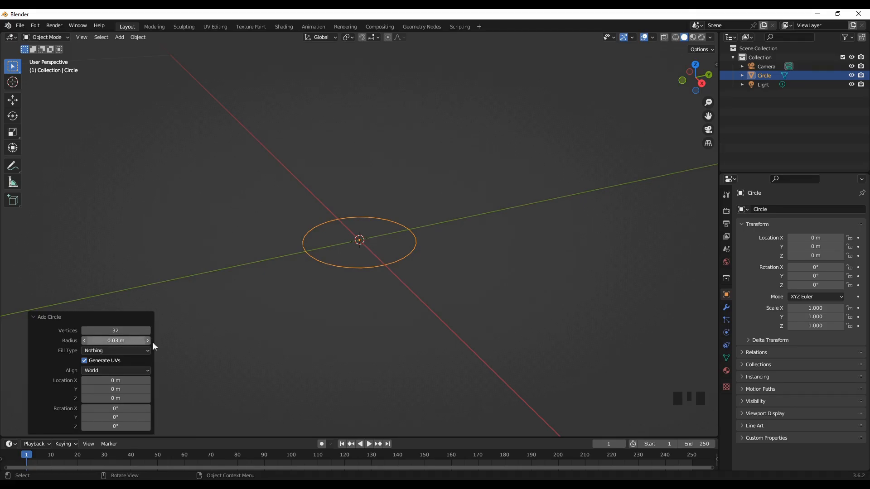
left_click(367, 343)
left_click(371, 295)
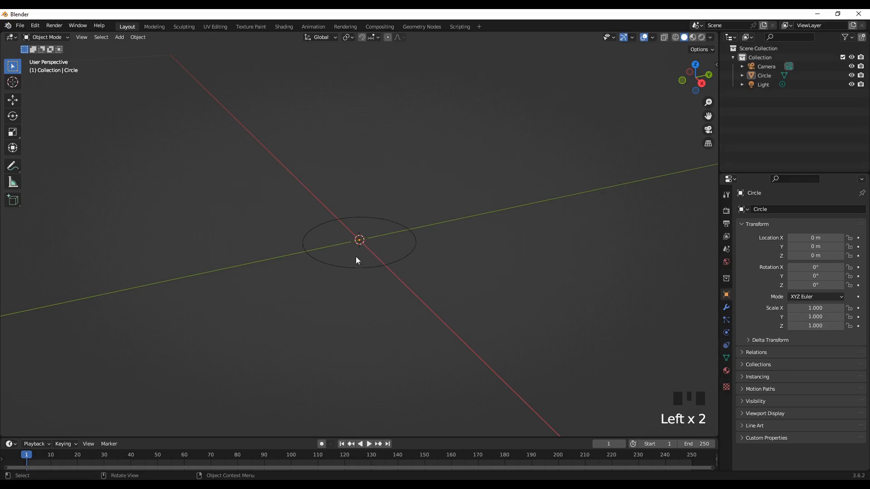
left_click(346, 267)
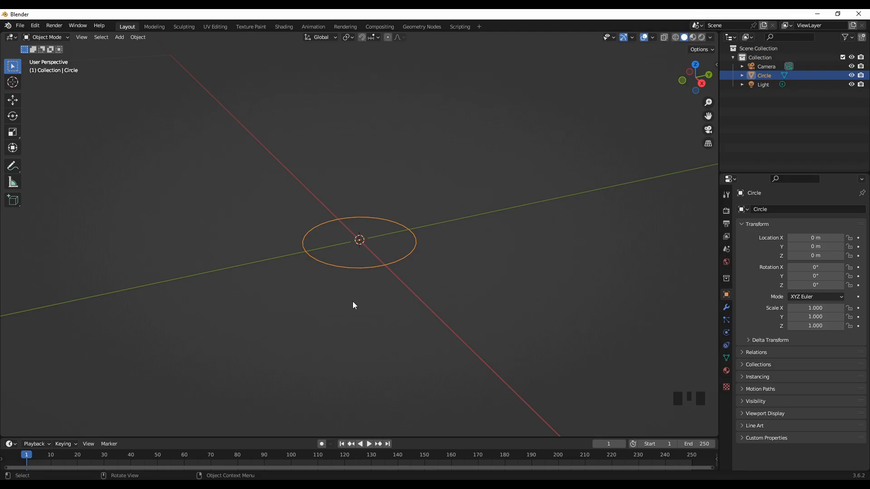
Step: Enter Edit Mode on the circle and return to Object Mode
key("Tab")
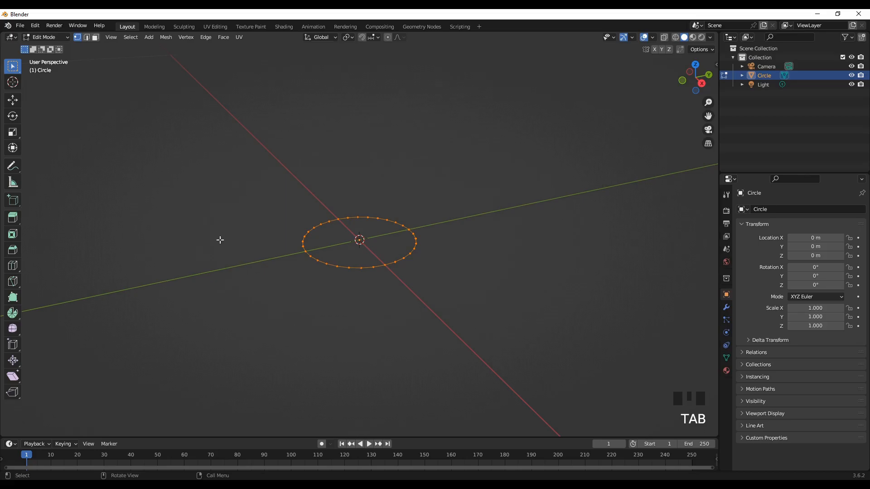
left_click(66, 37)
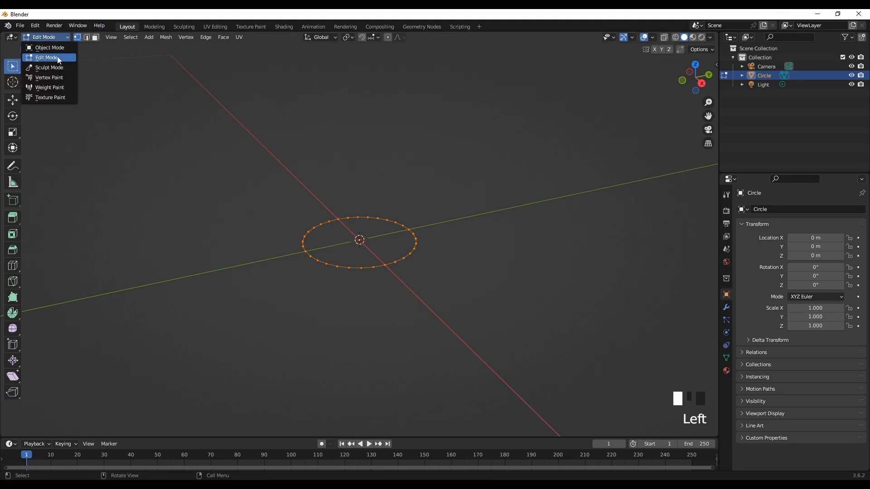
left_click(57, 48)
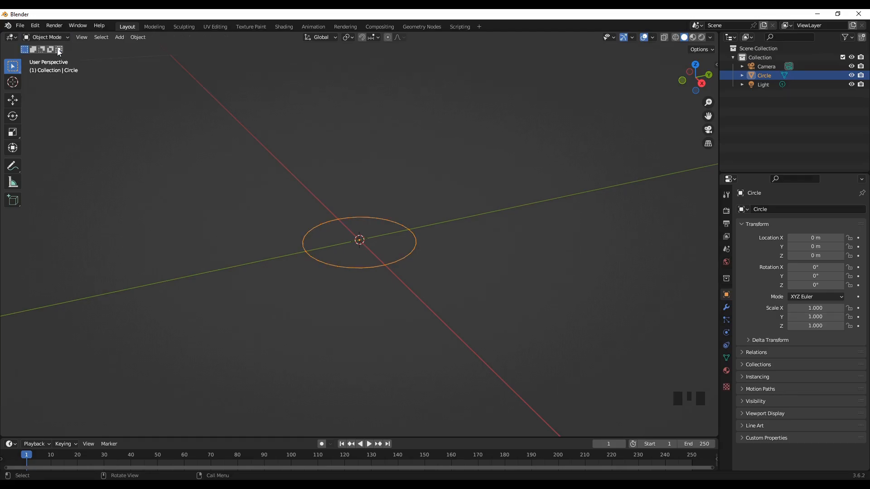
Step: Put the circle into Edit Mode and change the selection mode to edges, and from there to faces
left_click(60, 35)
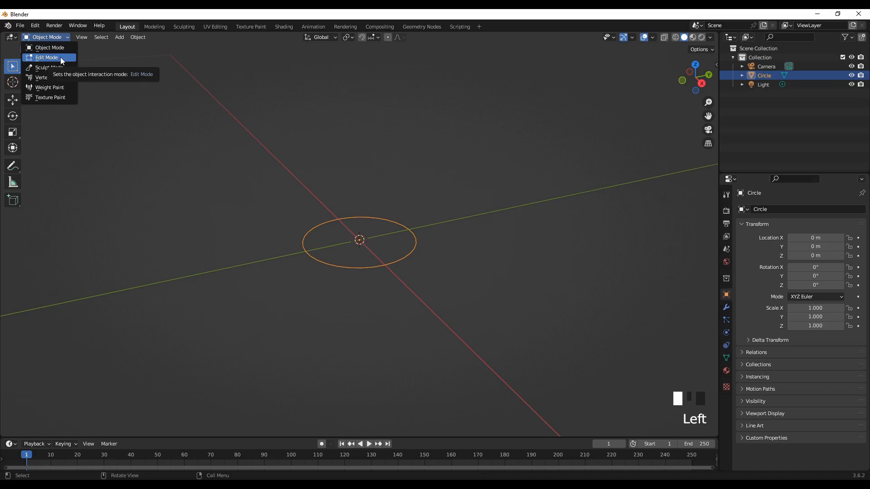
left_click(61, 57)
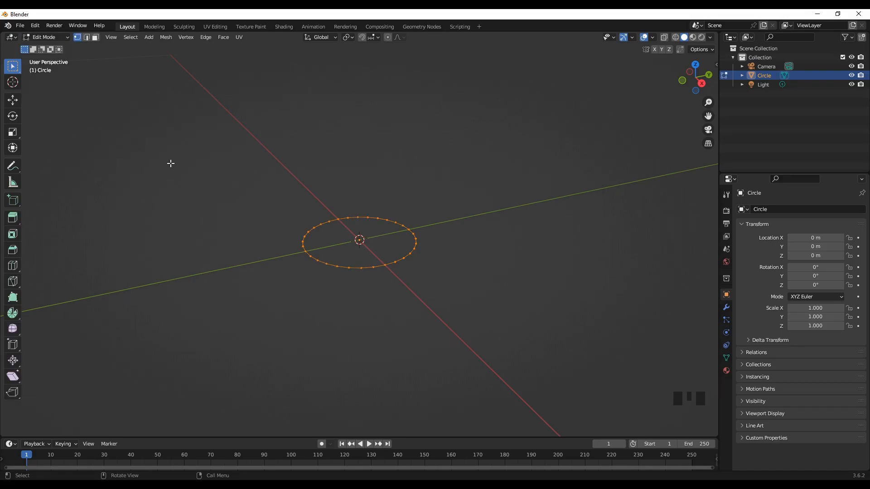
scroll(377, 306, "up", 3)
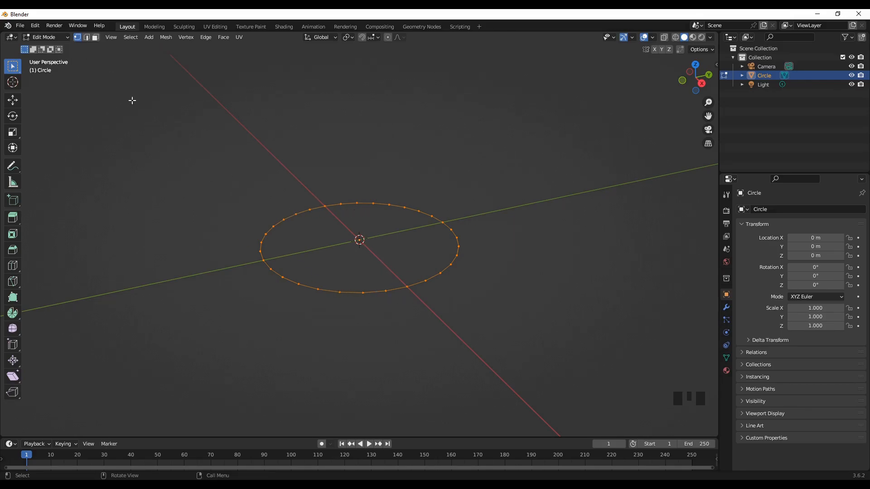
left_click(87, 38)
left_click(94, 38)
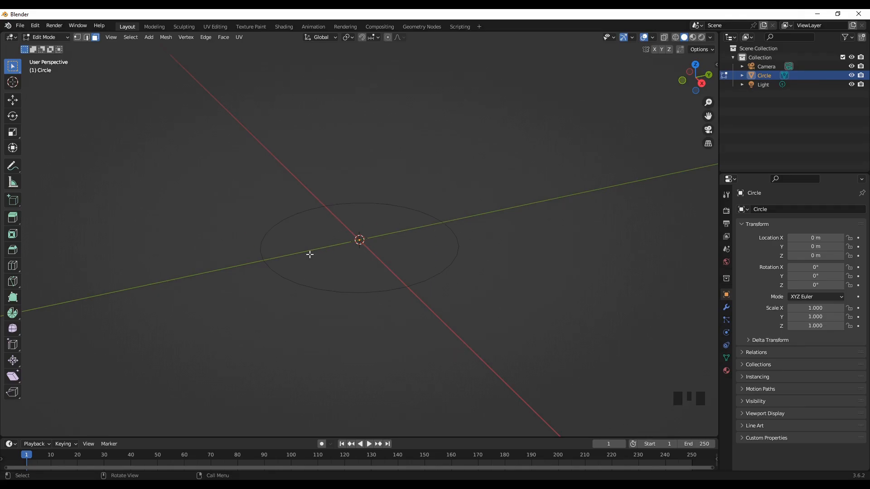
Step: Switch to vertex selection, select all of the circle's vertices and subdivide its edges with one cut
left_click(77, 38)
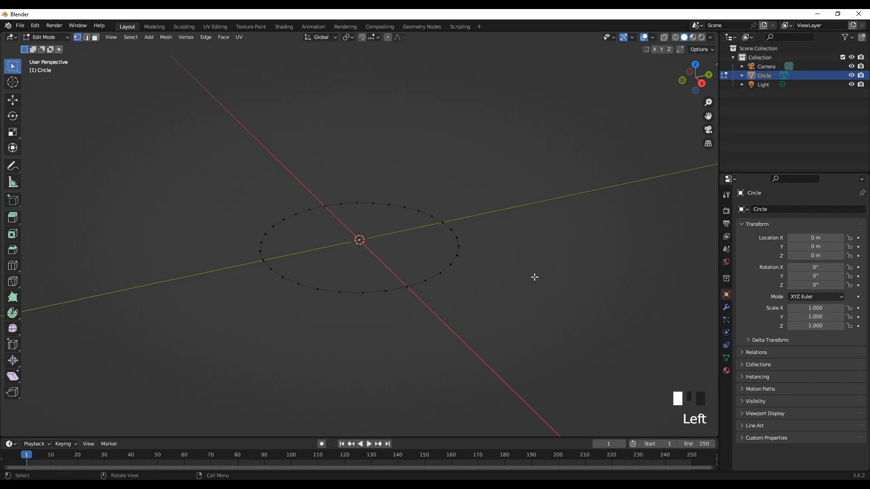
scroll(433, 268, "up", 2)
scroll(433, 268, "down", 3)
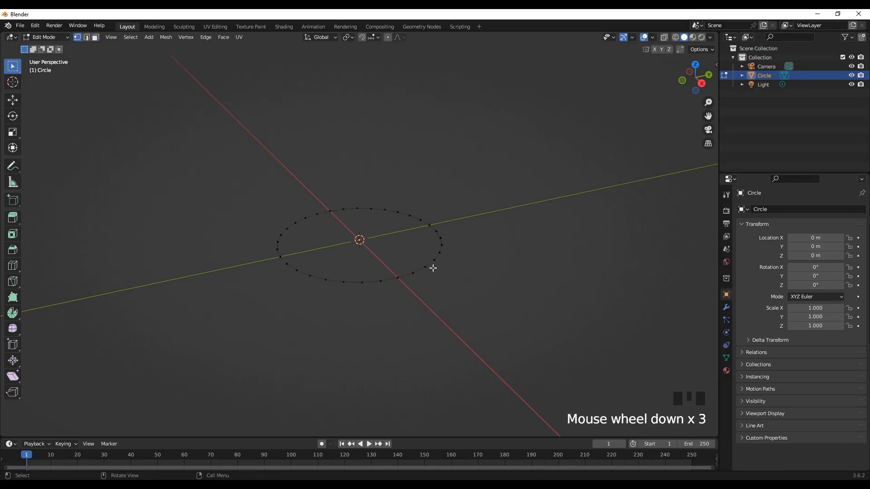
scroll(434, 268, "up", 2)
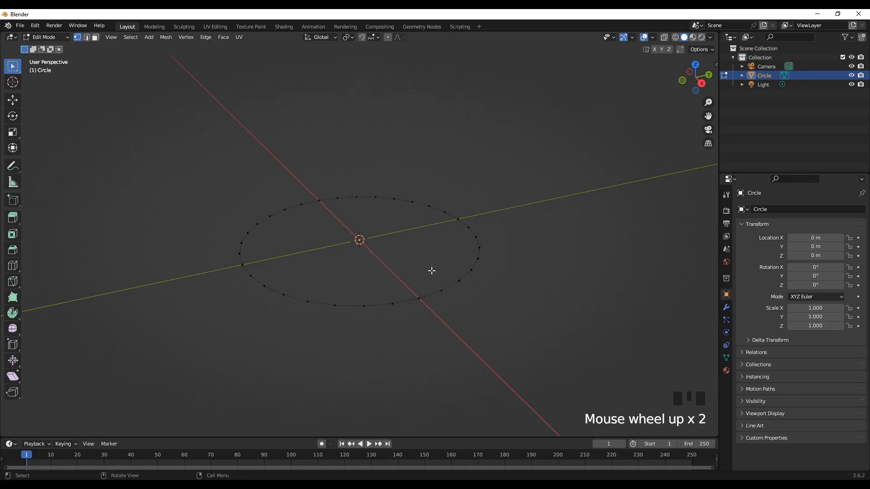
scroll(422, 304, "up", 2)
key("a")
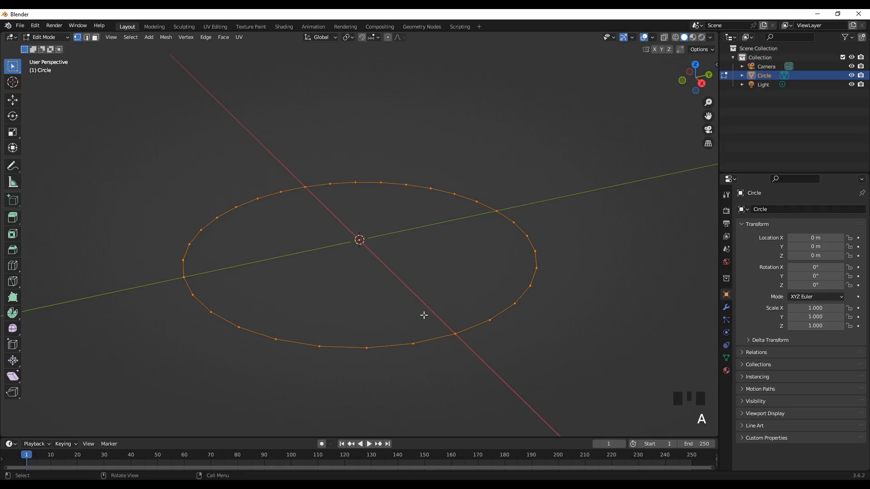
right_click(409, 281)
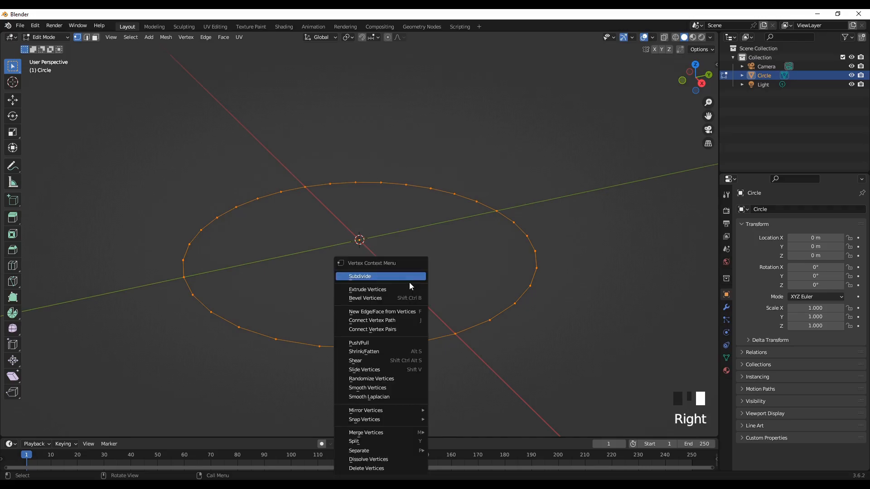
left_click(379, 278)
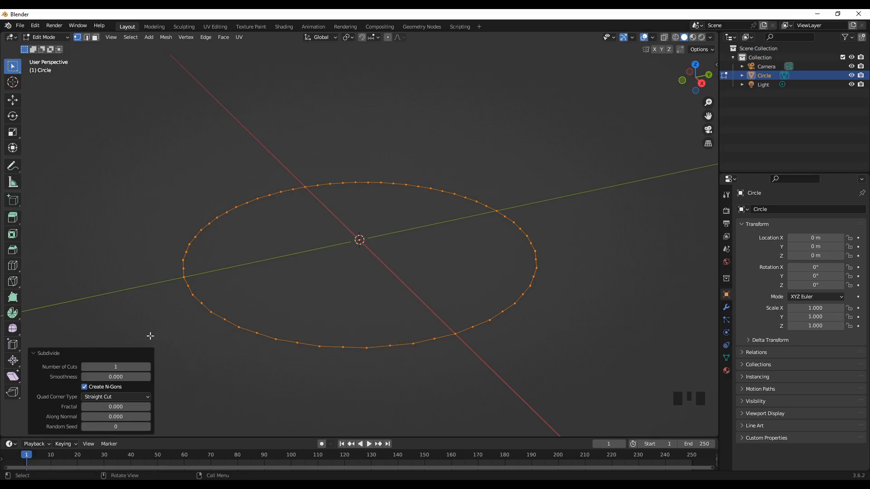
Step: Try three subdivision cuts on the circle and set the number of cuts back to 1
left_click(149, 367)
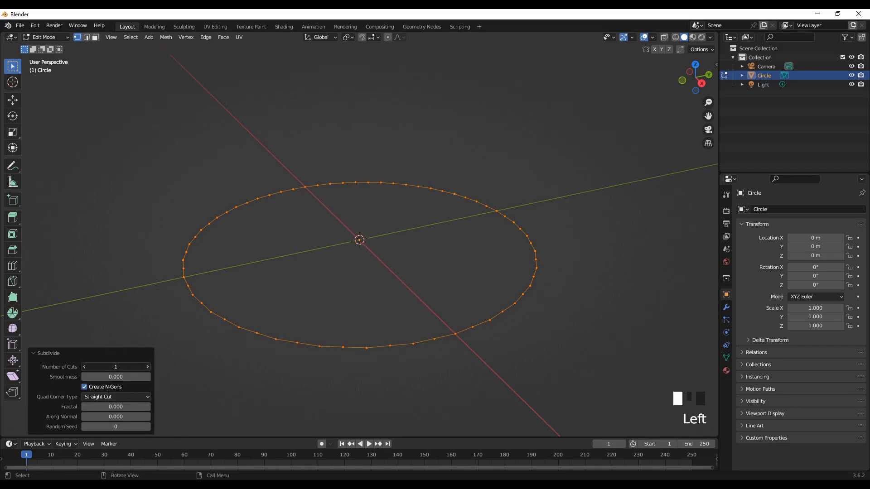
left_click(148, 368)
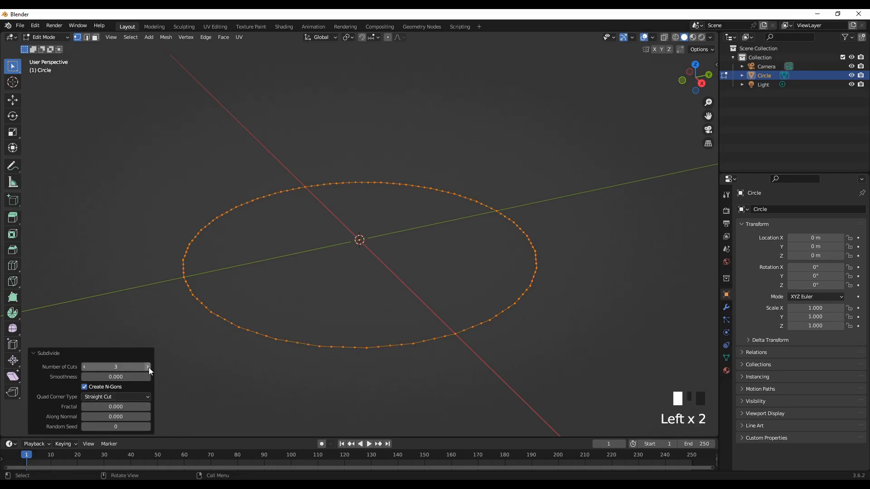
left_click(86, 367)
left_click(85, 367)
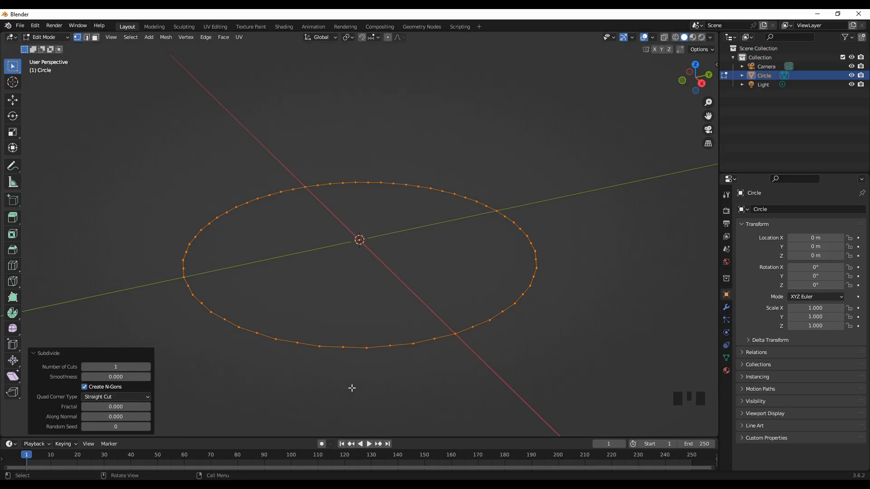
Step: Extrude all of the circle's vertices upward along Z by about 0.007 m to form a ring wall
left_click(272, 382)
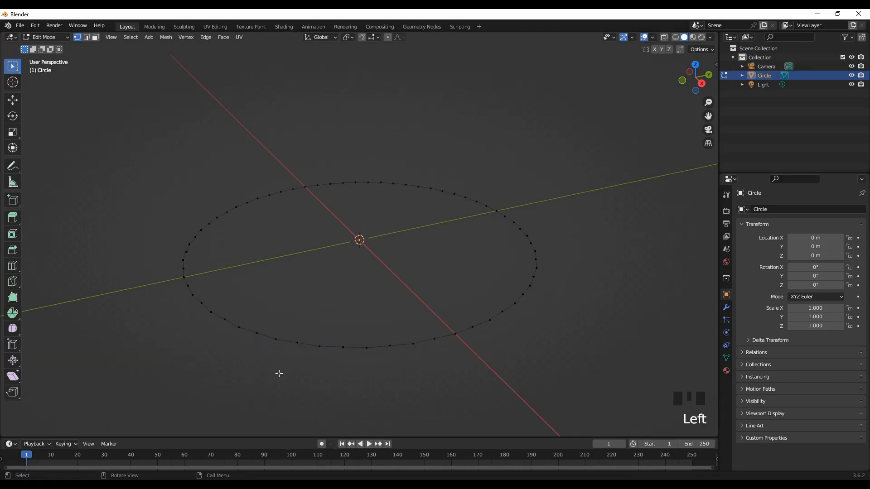
key("a")
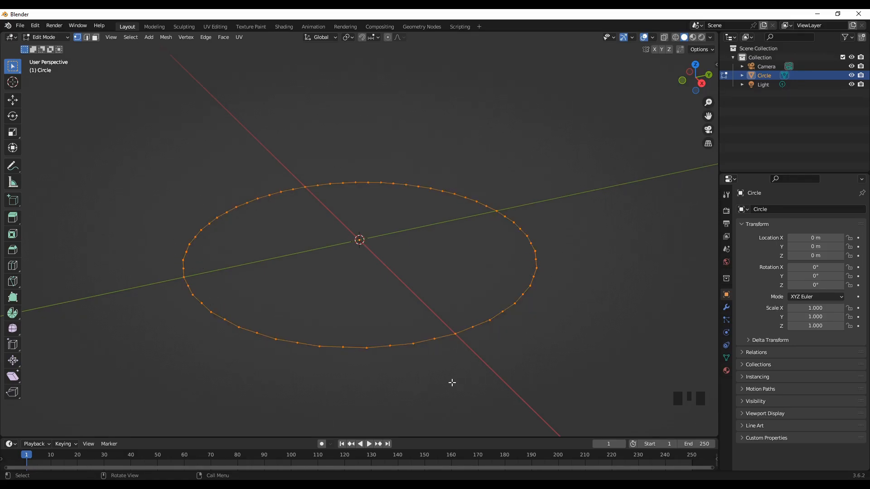
scroll(345, 365, "down", 1)
scroll(344, 365, "down", 1)
middle_click_drag(347, 363, 410, 358)
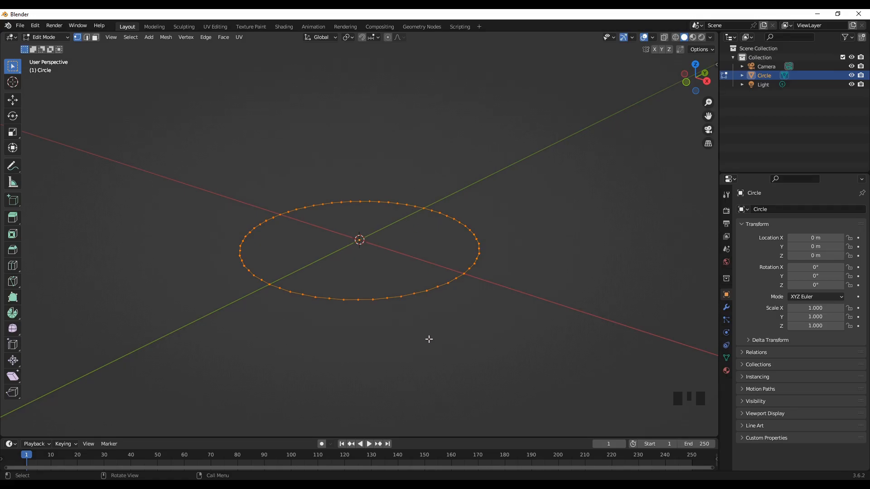
key("e")
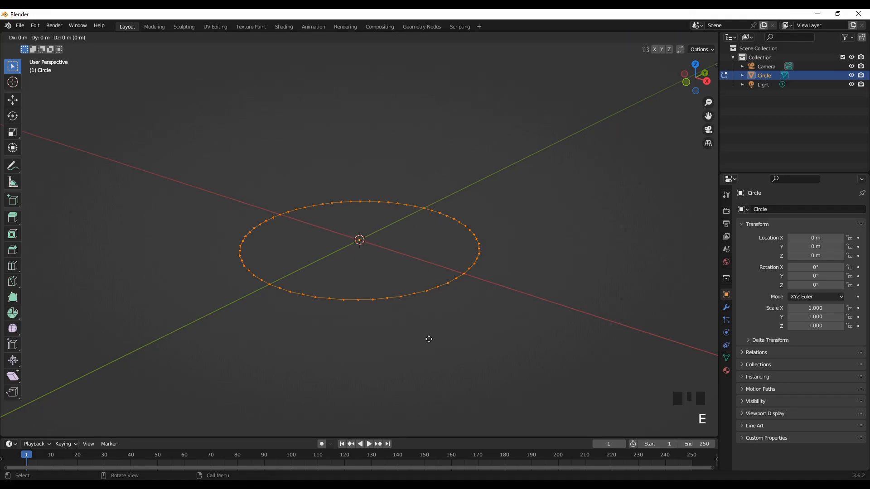
key("z")
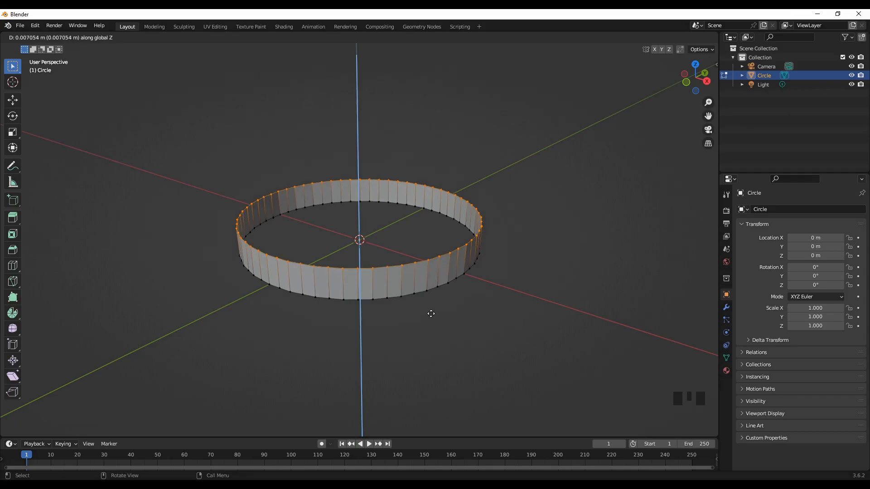
left_click(431, 313)
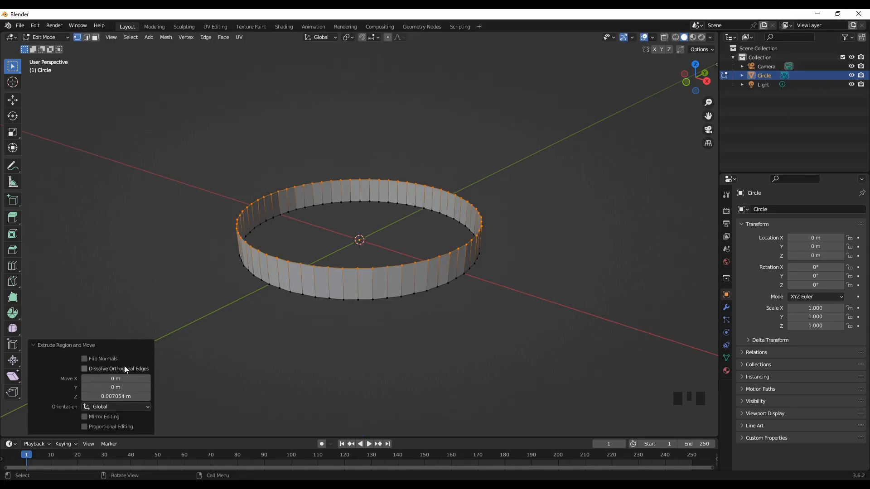
Step: Set the extrusion's Z distance to 0.01 m
left_click(98, 404)
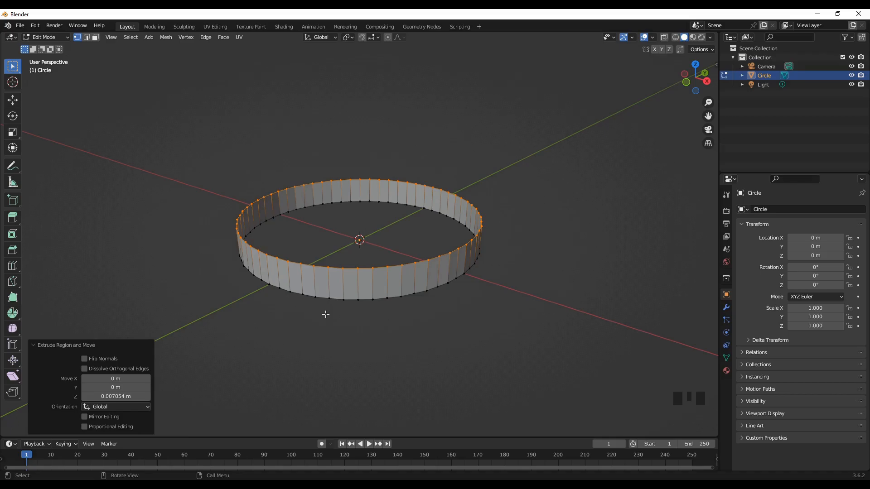
left_click(119, 397)
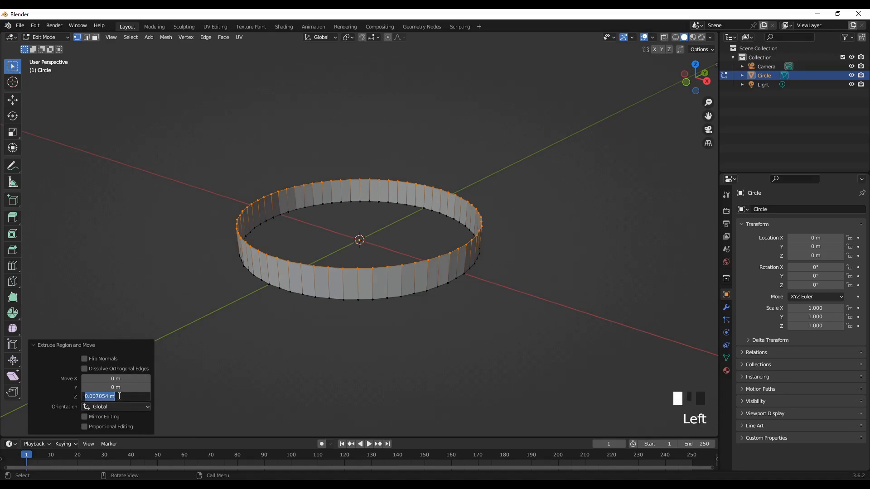
type("0.01")
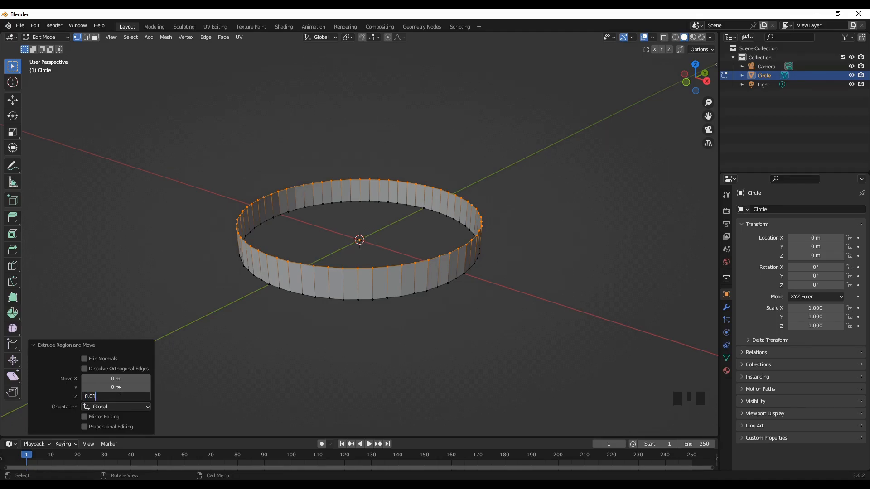
key("Return")
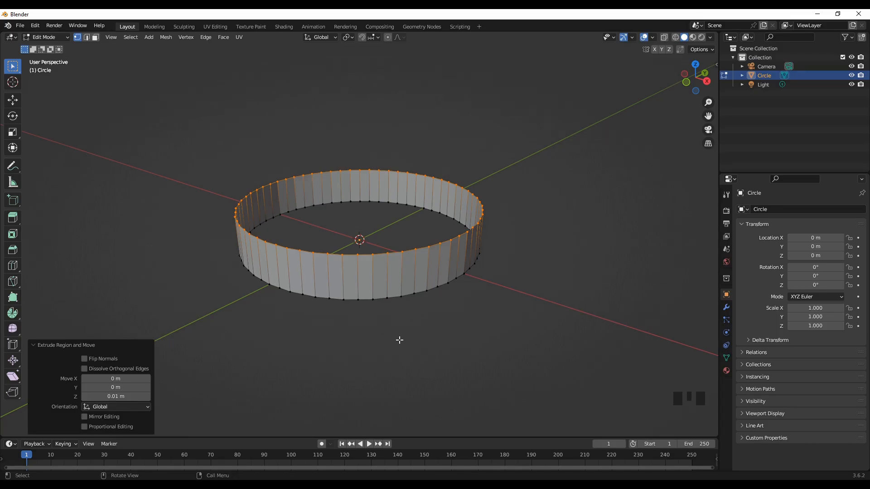
Step: Find the Checker Deselect command and apply it to the ring's upper vertices so every second one stays selected
middle_click_drag(399, 340, 375, 349)
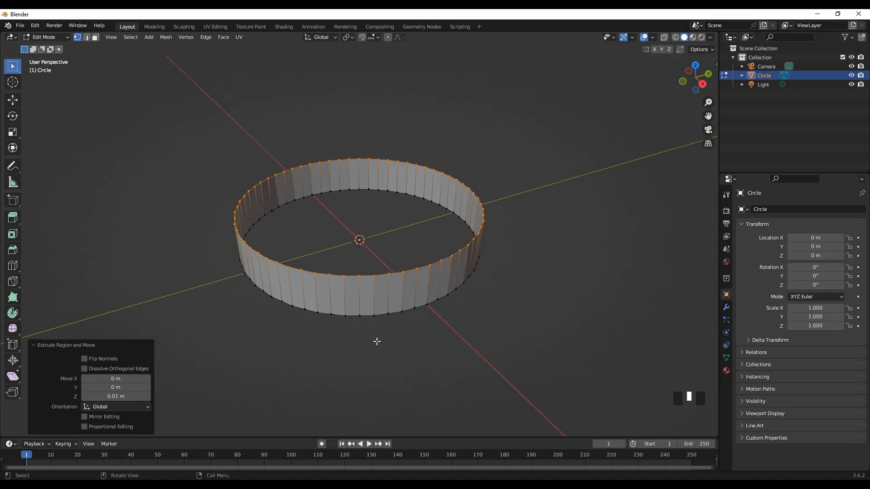
scroll(385, 245, "up", 1)
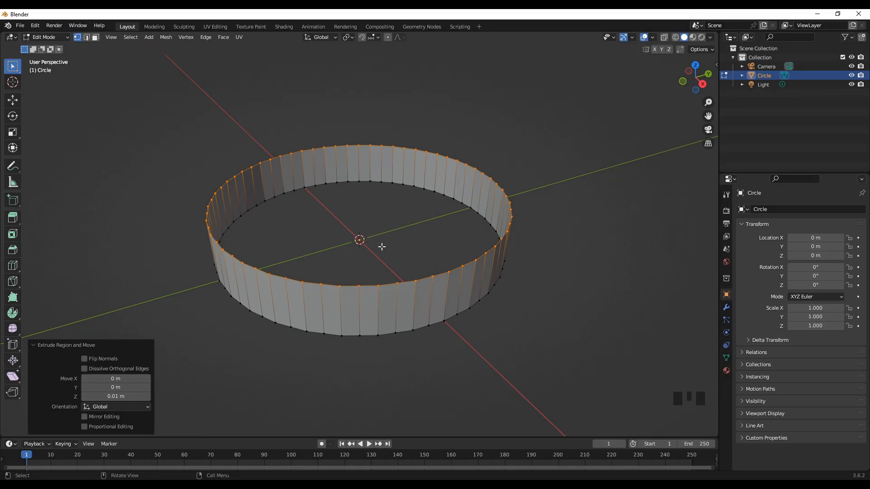
key("F3")
key("BackSpace")
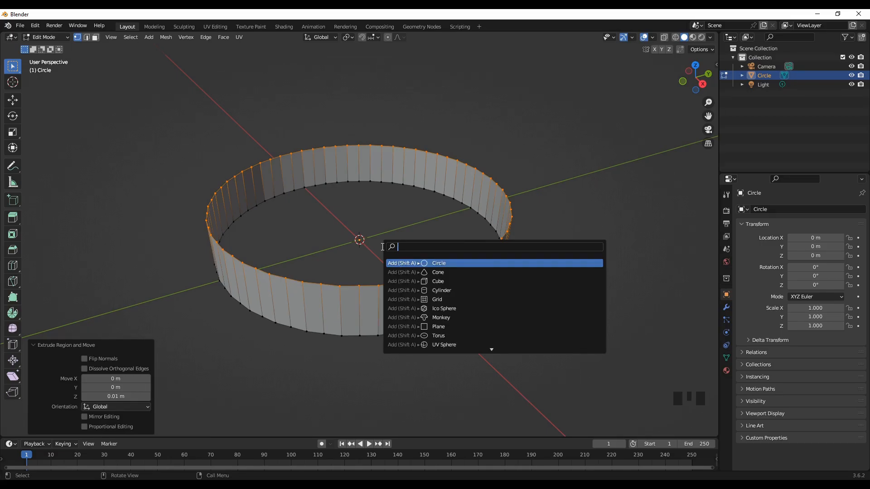
type("CH")
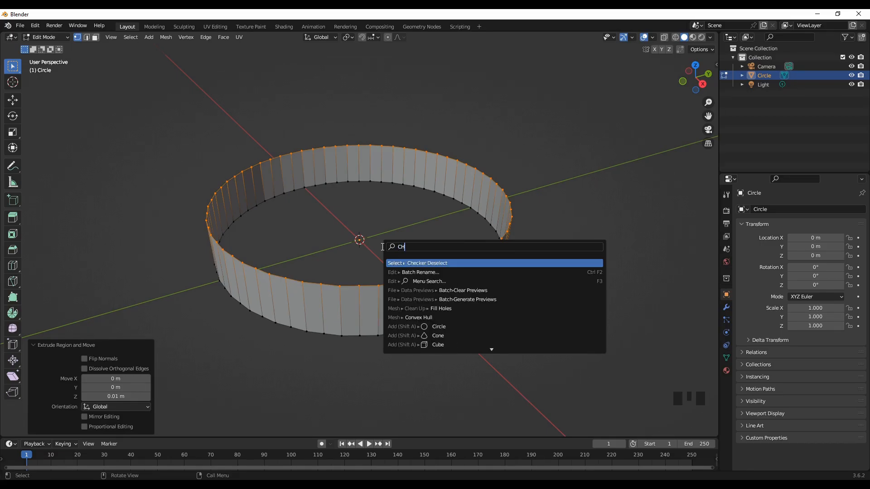
type("E")
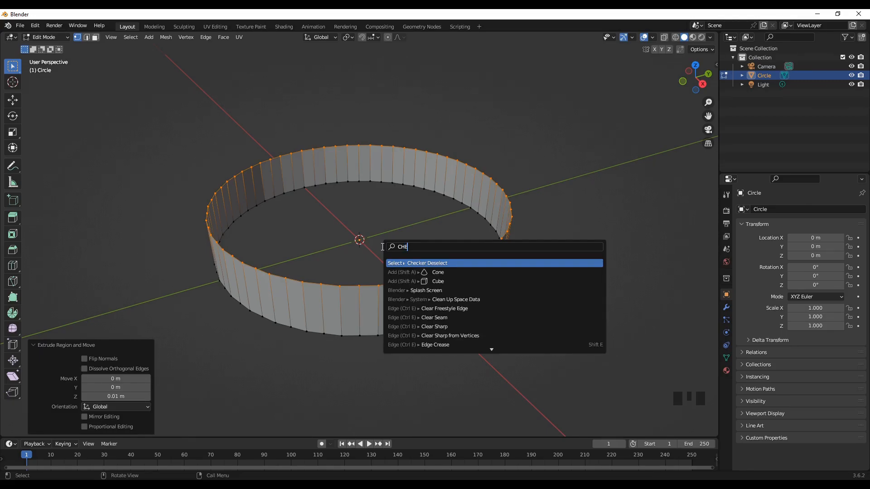
type("K")
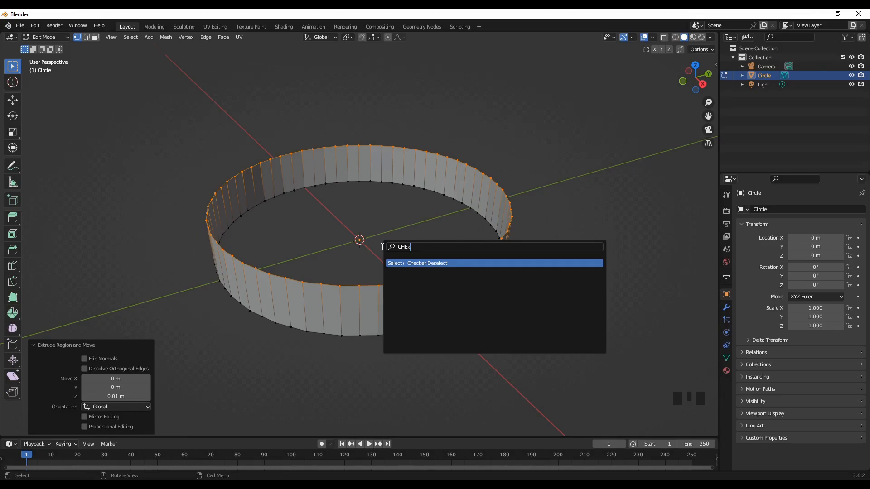
key("BackSpace")
type("cker des")
left_click(435, 265)
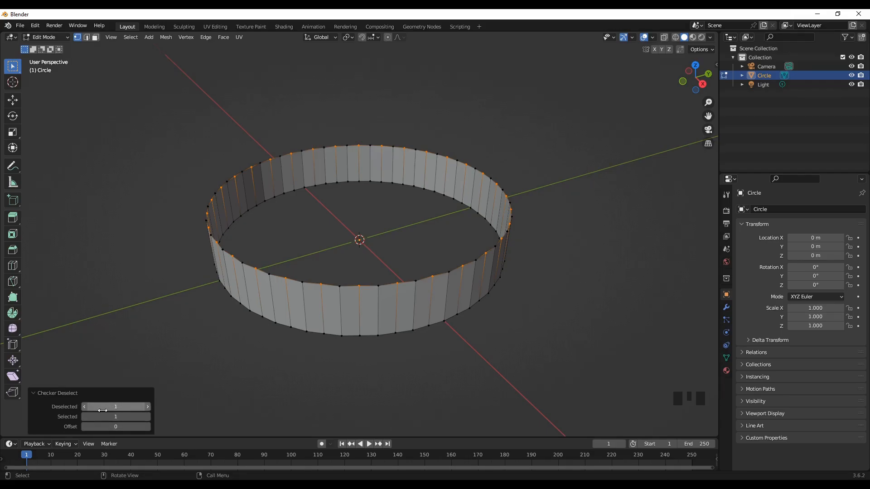
Step: Try Checker Deselect with Selected counts of 2 and 3, and set the count back to 1
left_click(149, 420)
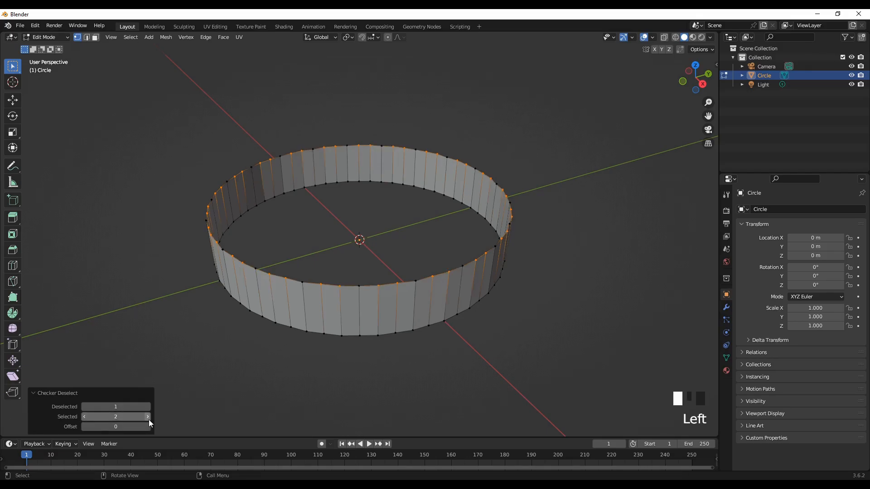
left_click(149, 419)
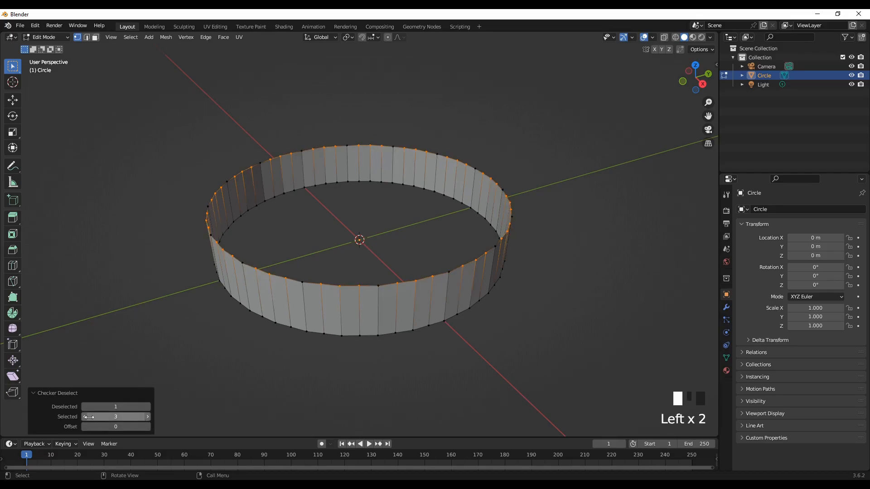
left_click(112, 417)
type("1")
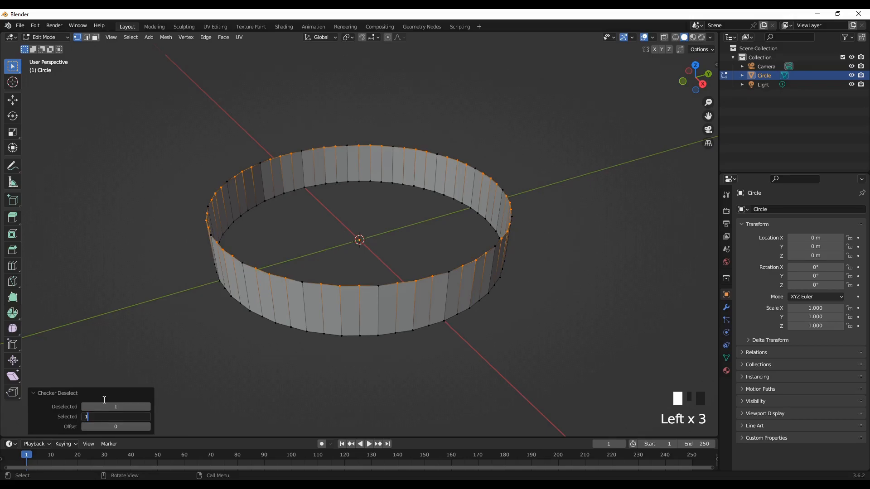
key("Return")
Step: Scale the alternating upper vertices outward by about 1.089 to give the rim a zigzag shape
scroll(286, 327, "up", 2)
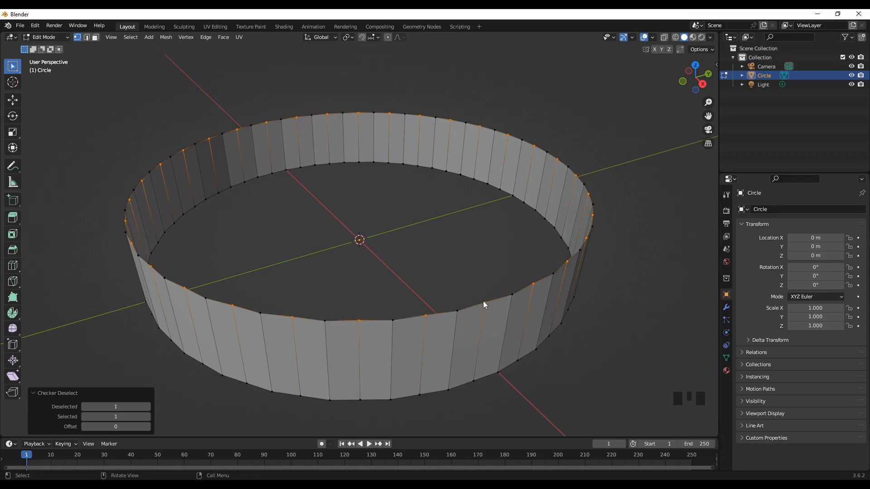
scroll(491, 304, "down", 1)
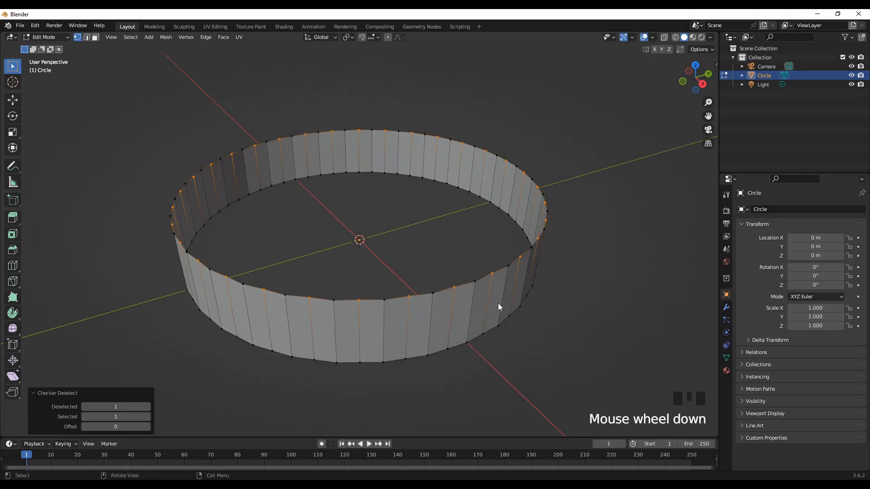
middle_click_drag(526, 349, 502, 358)
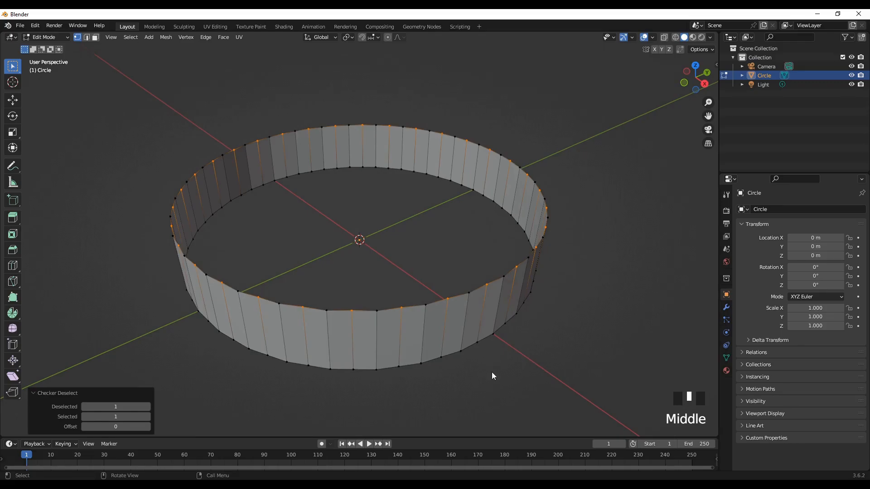
key("s")
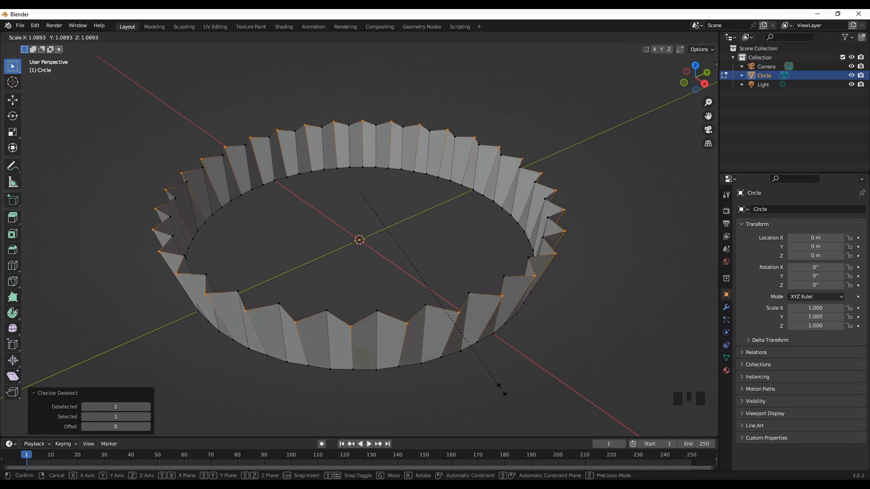
left_click(502, 390)
Step: Select the entire zigzag edge loop along the ring's upper rim
middle_click_drag(548, 340, 407, 325)
middle_click_drag(416, 349, 420, 247)
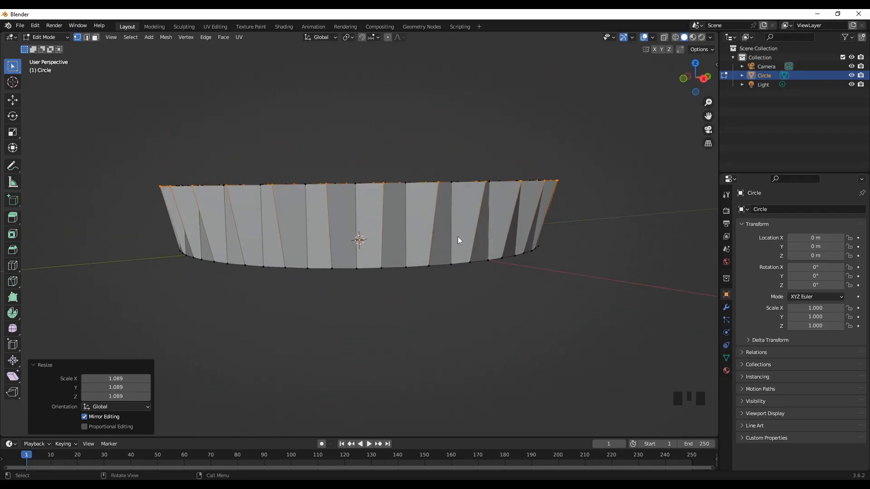
middle_click_drag(512, 246, 443, 293)
middle_click_drag(456, 234, 464, 268)
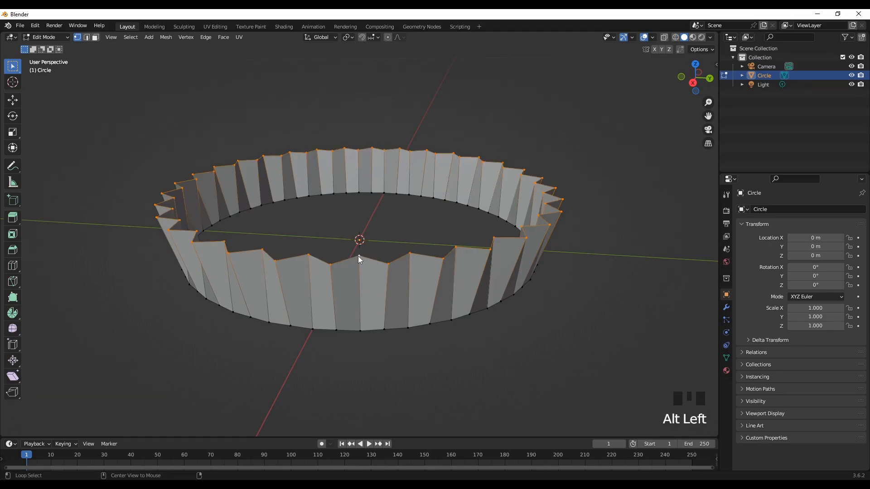
scroll(358, 256, "up", 1)
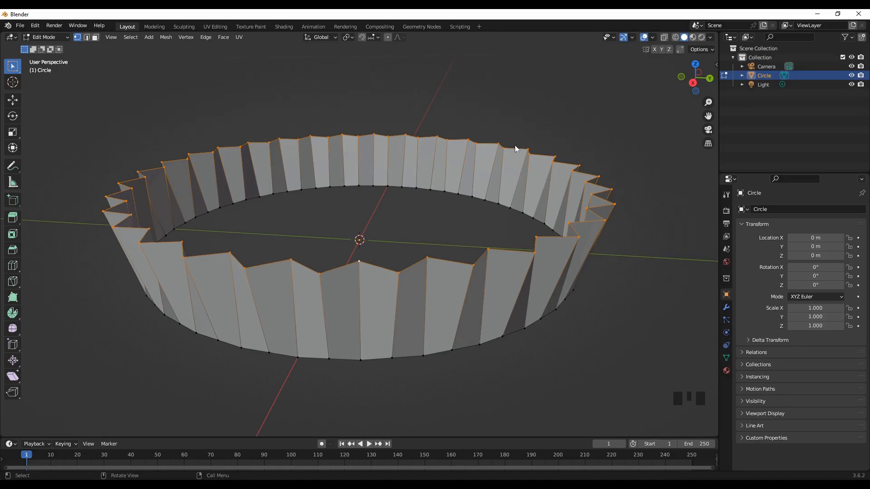
left_click(479, 399)
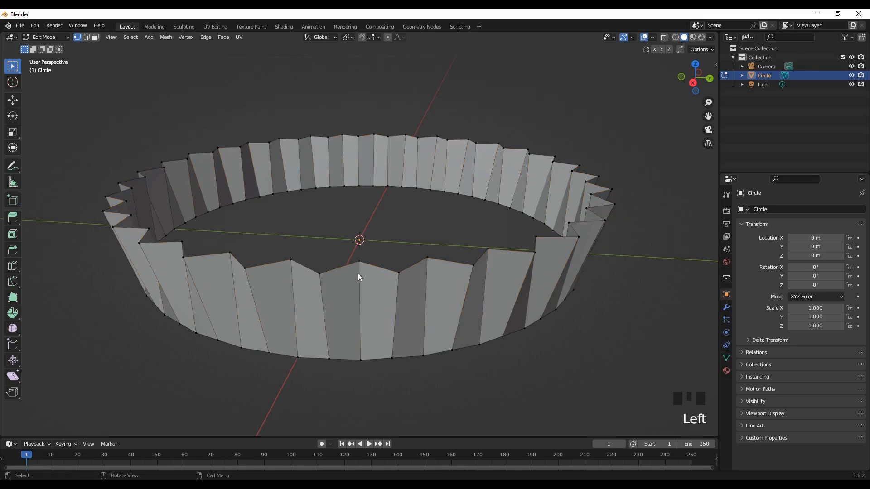
scroll(317, 307, "up", 2)
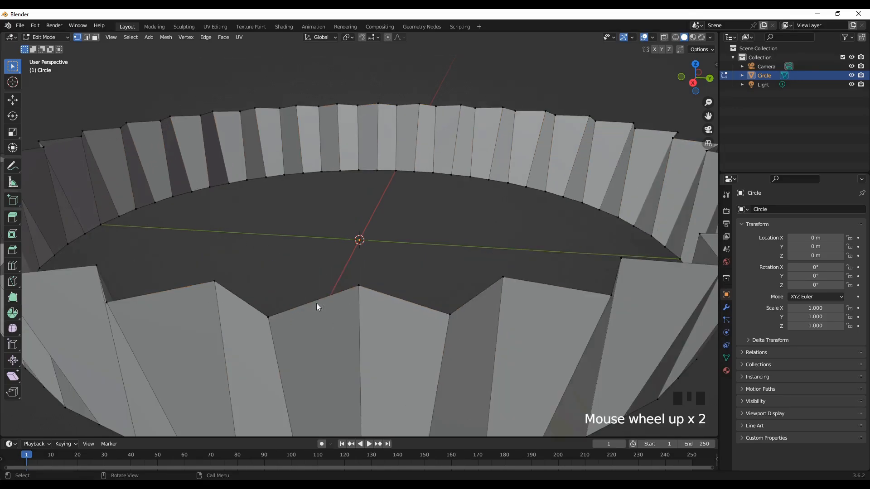
left_click(358, 287, "alt")
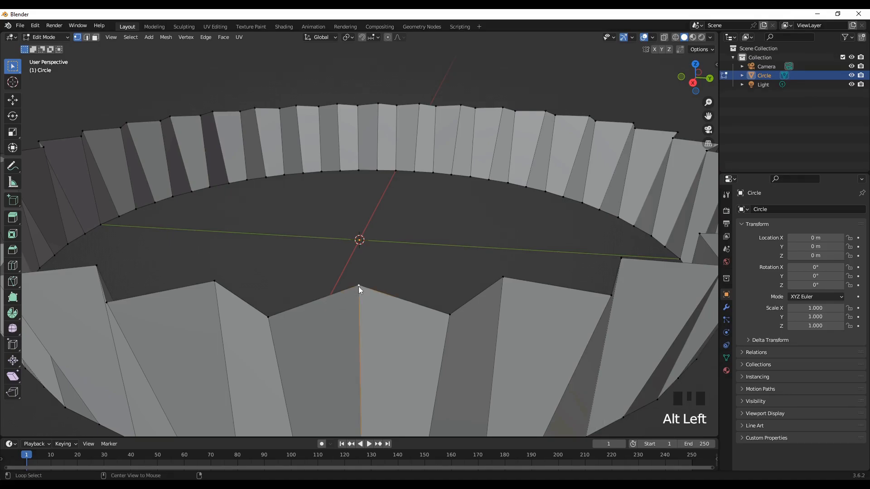
left_click(366, 287)
left_click(379, 267)
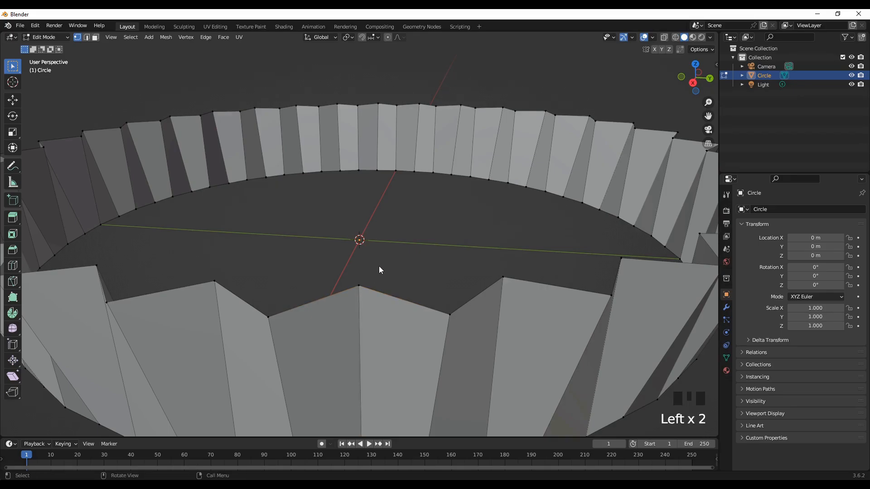
scroll(359, 295, "up", 1)
scroll(360, 317, "down", 1)
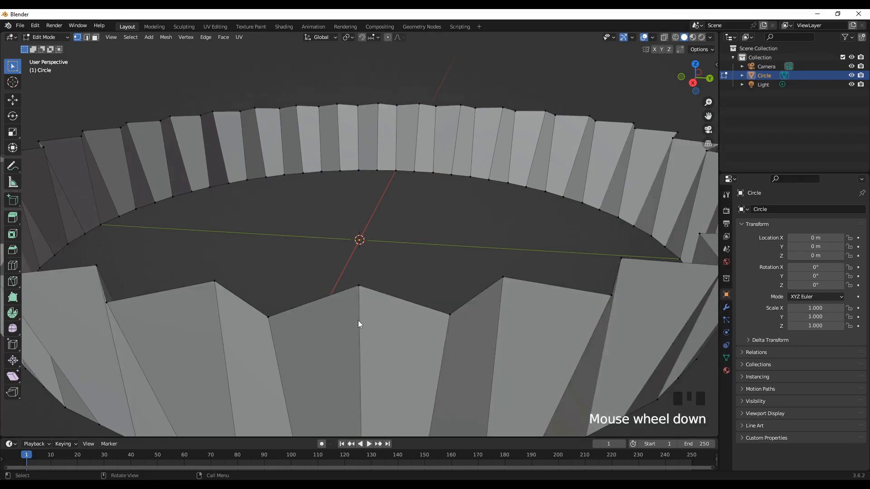
Step: Select the complete zigzag edge loop around the ring's upper rim again
left_click(359, 286, "alt")
scroll(359, 288, "down", 2)
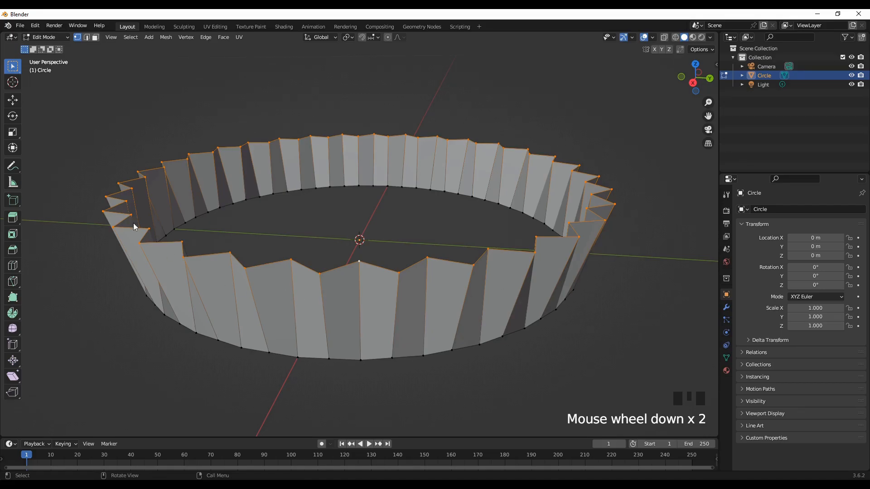
scroll(497, 346, "down", 2)
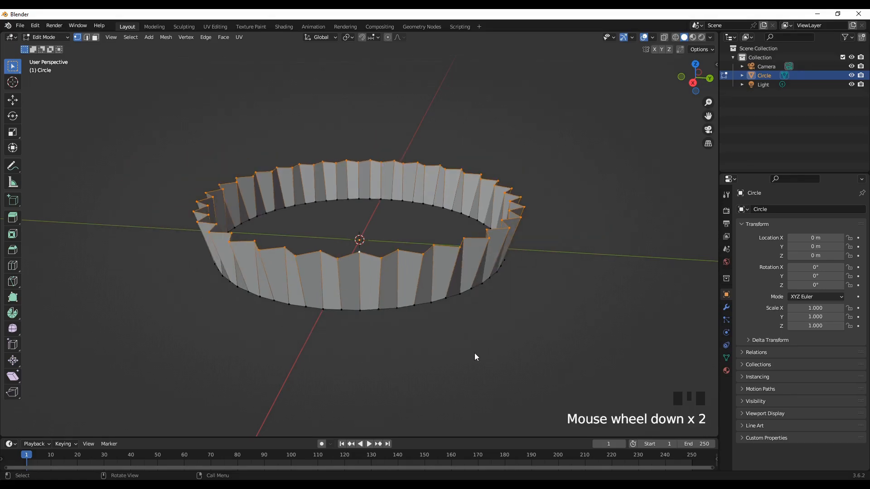
scroll(474, 354, "up", 1)
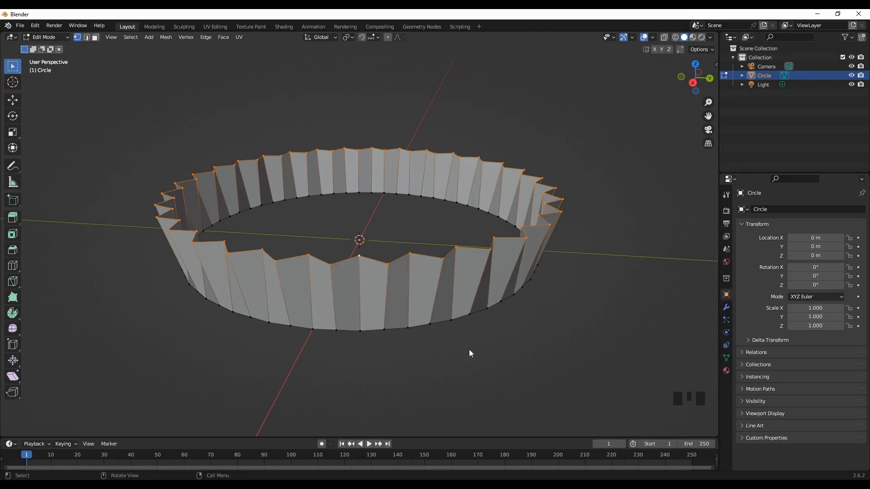
Step: In front view, extrude the selected rim loop straight up along Z by 0.04 m
key("KP_1")
middle_click_drag(427, 309, 413, 376, "shift")
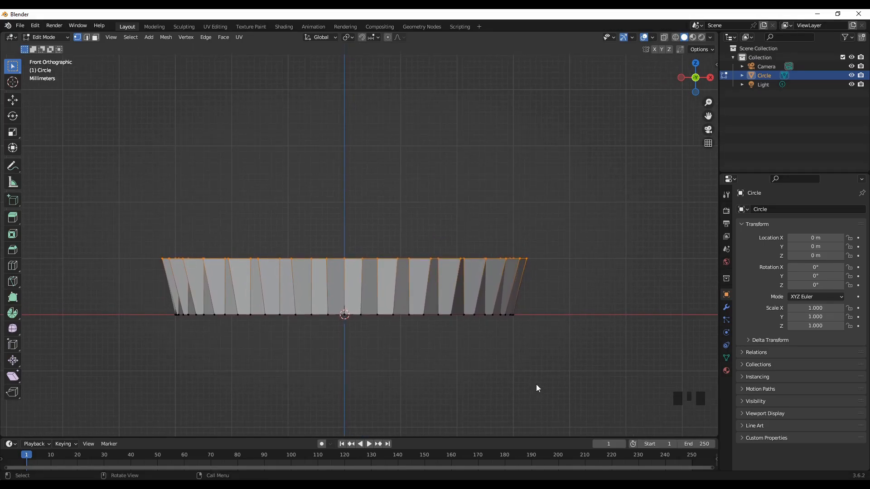
key("e")
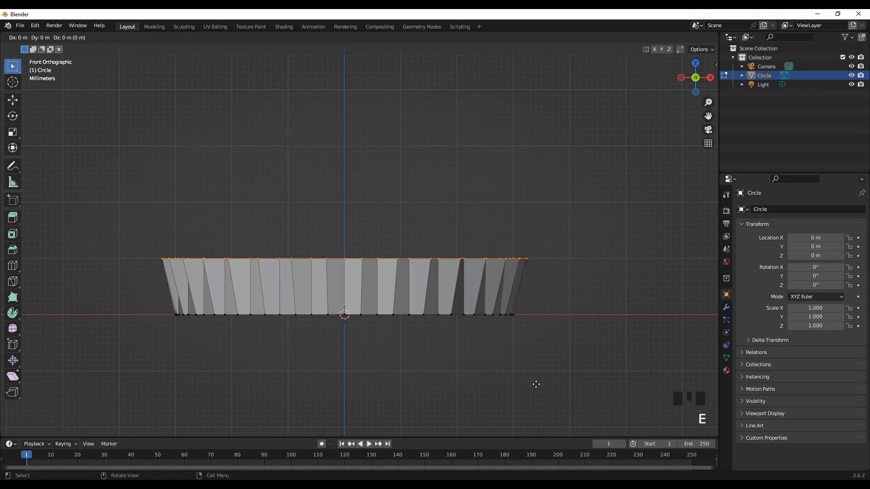
key("z")
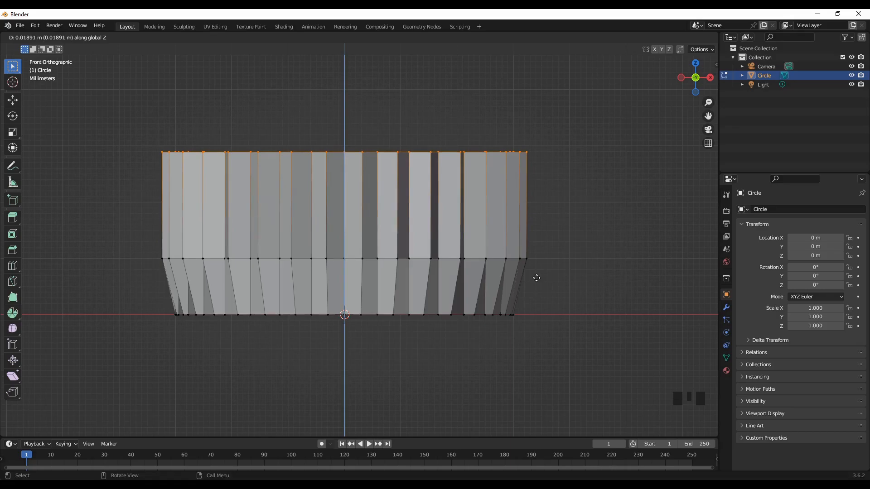
left_click(553, 256)
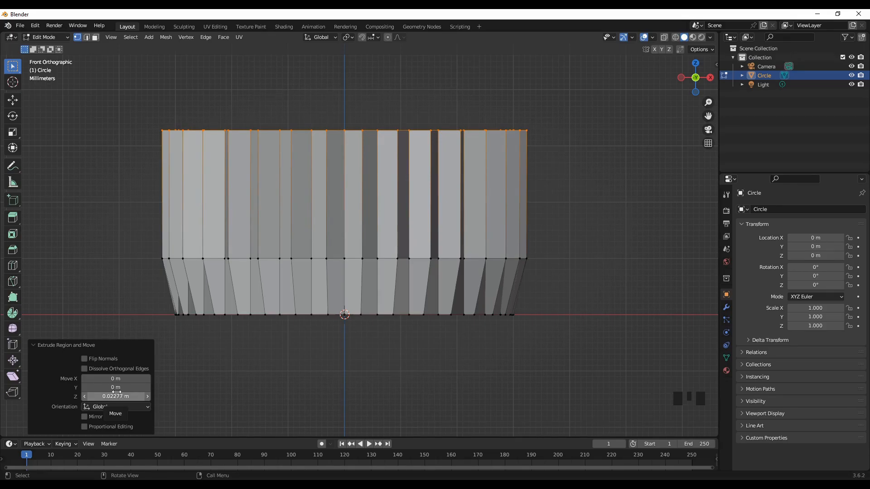
left_click(116, 393)
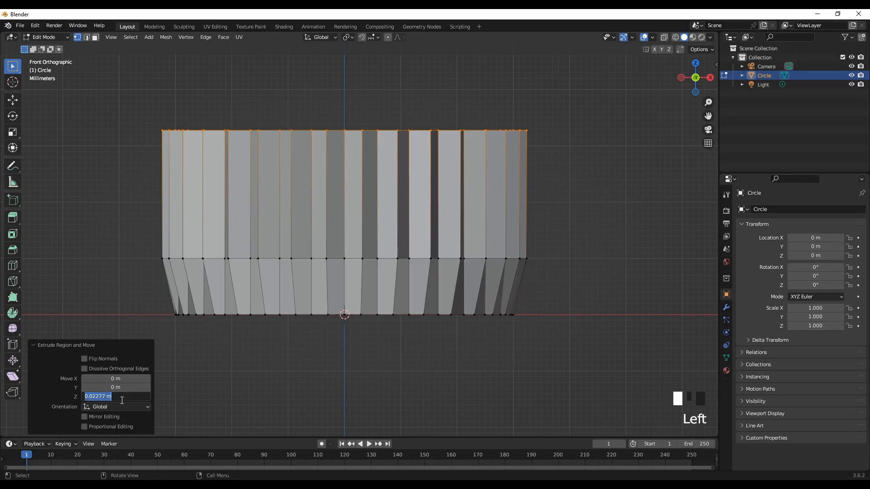
type("0.04")
key("Return")
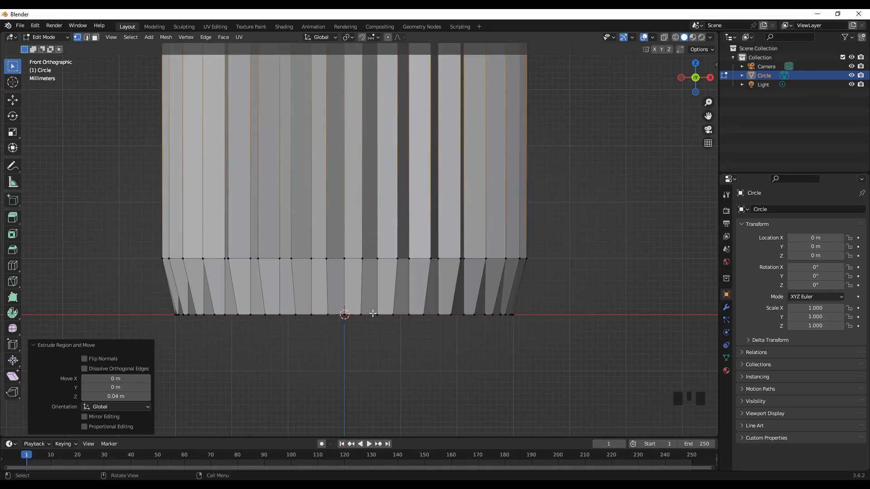
Step: Scale the extruded top rim outward by about 1.33 to flare the wall, and clear the selection
scroll(379, 325, "down", 3)
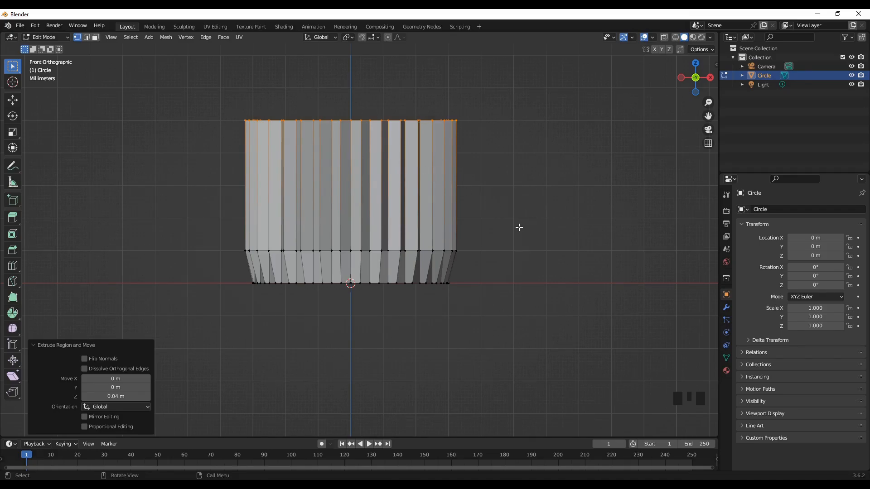
key("s")
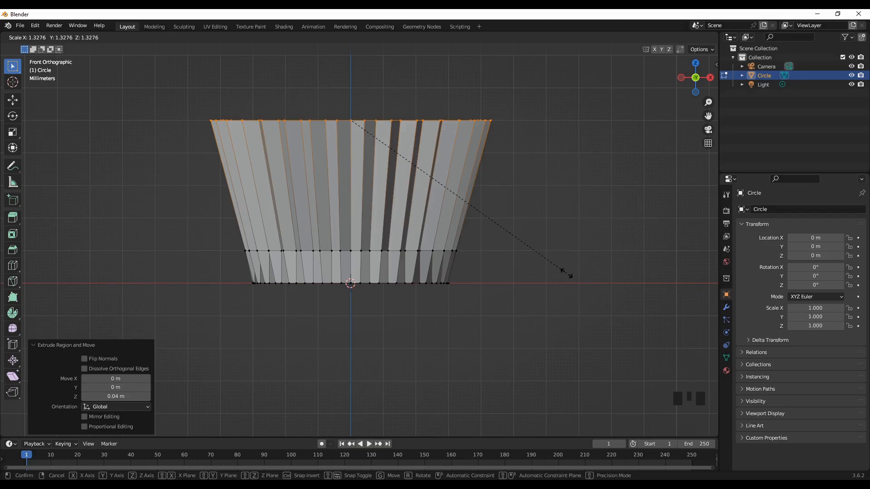
left_click(566, 274)
middle_click_drag(293, 326, 225, 249)
left_click(300, 348)
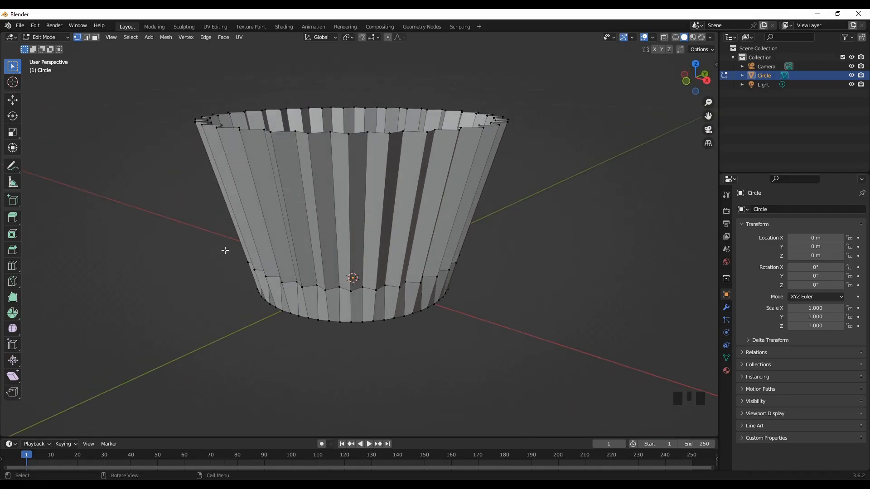
Step: Switch to edge selection and select the circular edge loop around the open bottom
left_click(87, 38)
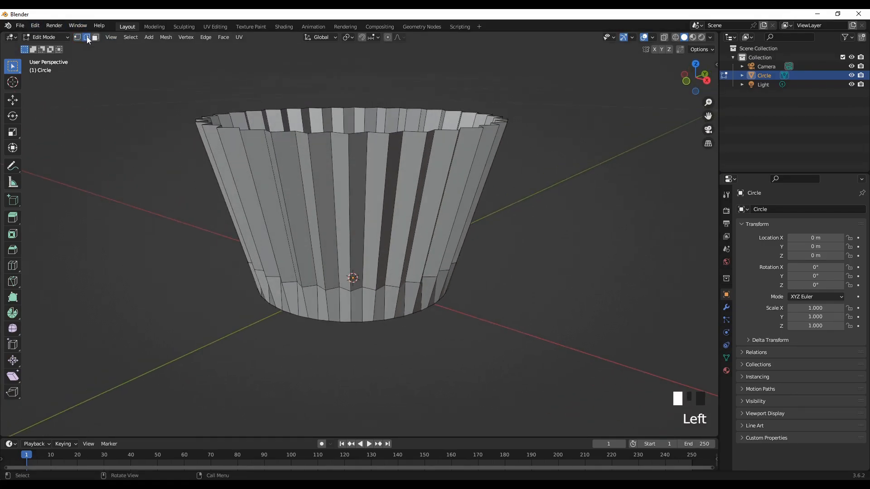
scroll(446, 328, "up", 2)
middle_click_drag(467, 388, 413, 305)
scroll(435, 258, "up", 1)
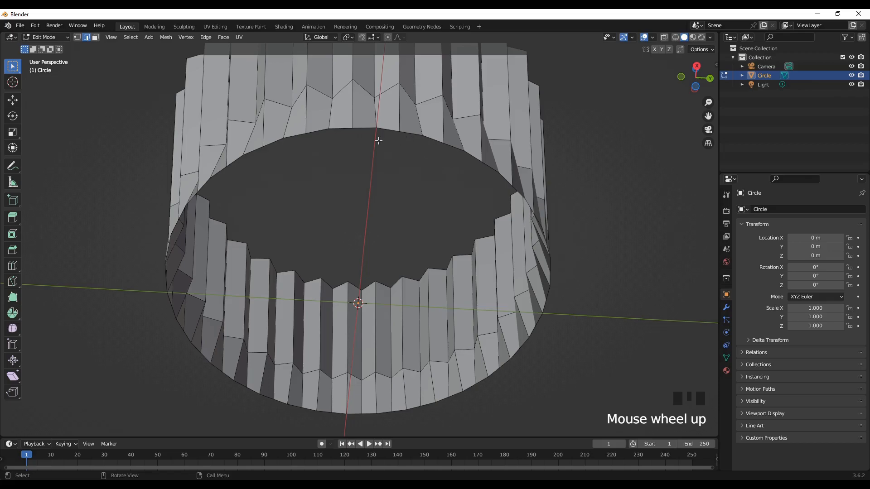
left_click(408, 133, "alt")
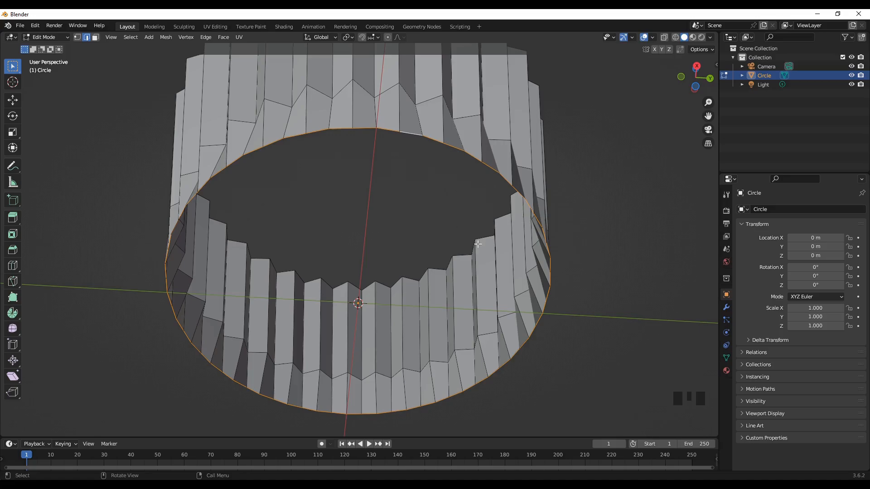
Step: Fill the selected bottom loop with a single face to close the base
scroll(594, 270, "down", 3)
middle_click_drag(594, 270, 583, 287)
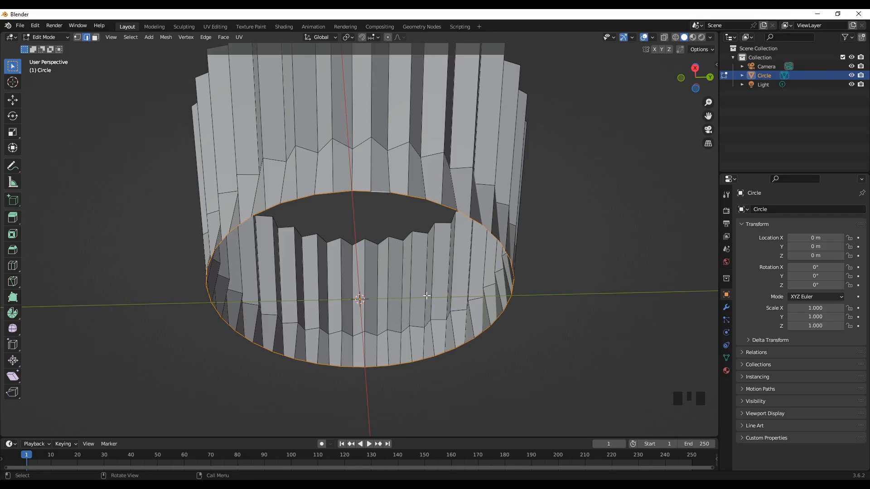
key("f")
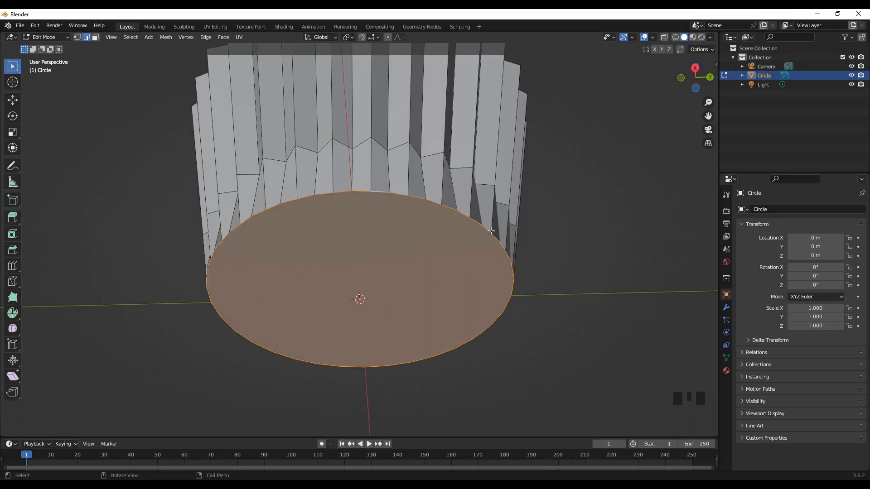
mouse_move(533, 329)
middle_mouse_down()
mouse_move(567, 309)
mouse_move(542, 358)
mouse_move(486, 336)
mouse_move(521, 334)
middle_mouse_up()
scroll(542, 354, "down", 4)
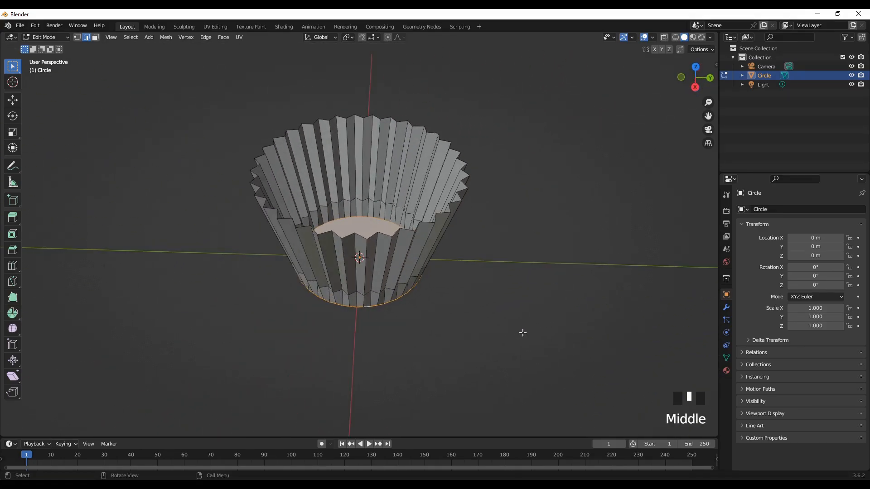
Step: Return to Object Mode and deselect the fluted cup
left_click(68, 38)
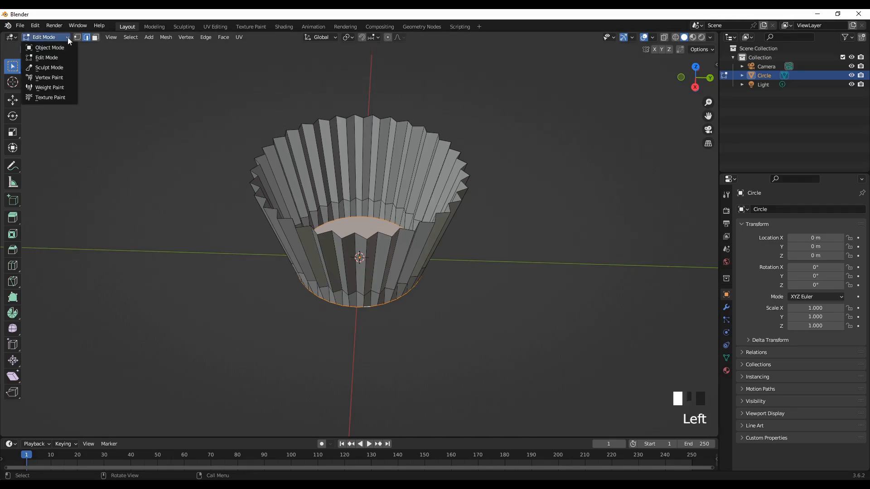
left_click(51, 55)
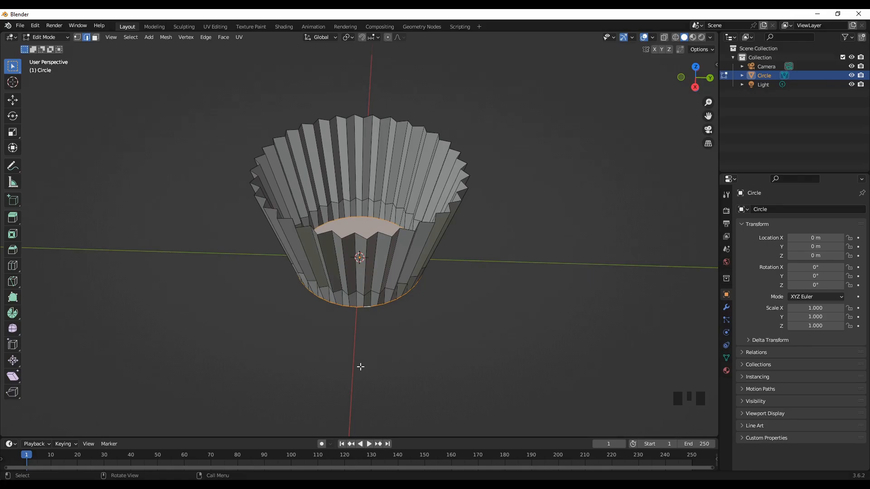
key("Tab")
middle_click_drag(423, 348, 304, 250)
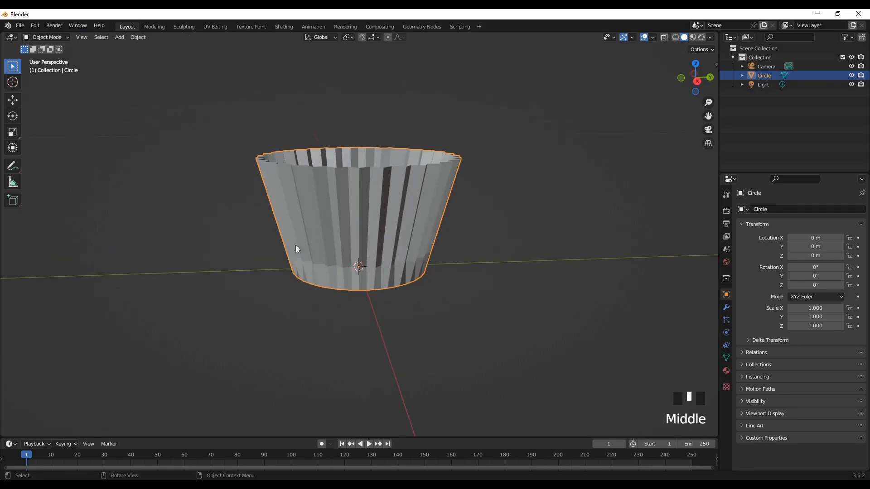
scroll(347, 186, "up", 3)
scroll(425, 284, "down", 1)
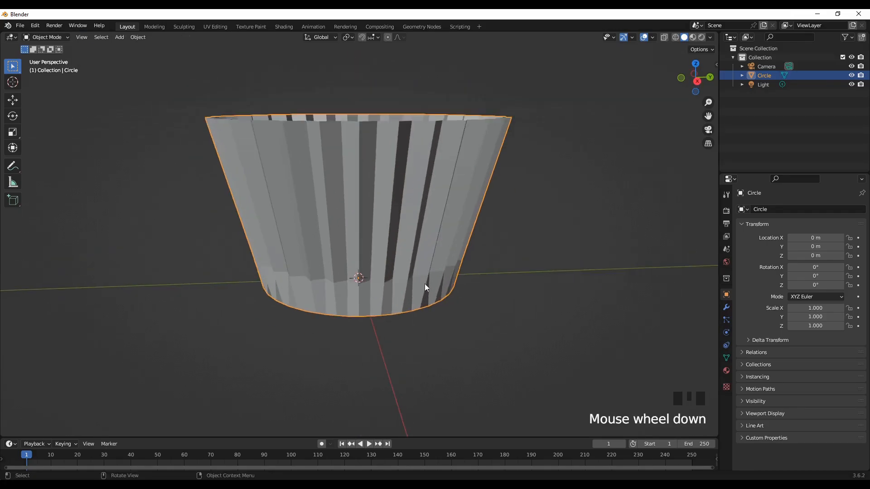
left_click(439, 343)
scroll(498, 311, "down", 2)
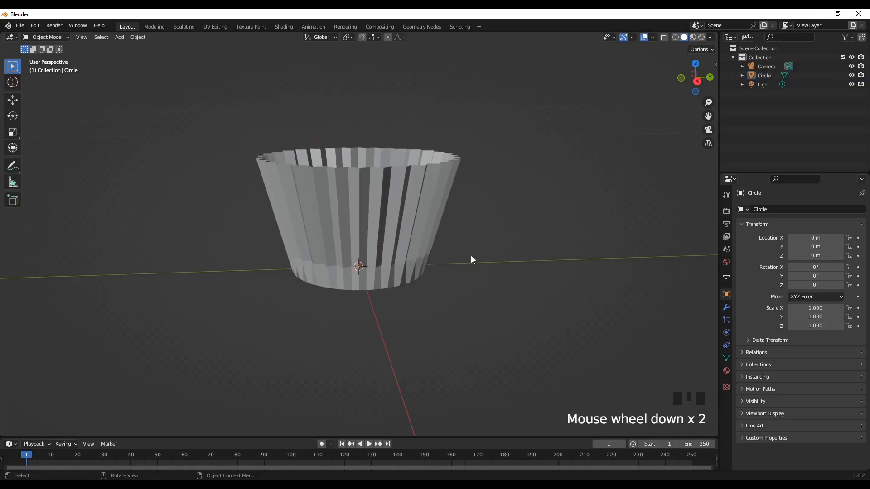
Step: Examine the cup's pleated wall, zigzag rim and closed base from several angles, and select the cup
middle_click_drag(428, 248, 482, 303)
middle_click_drag(526, 292, 375, 269)
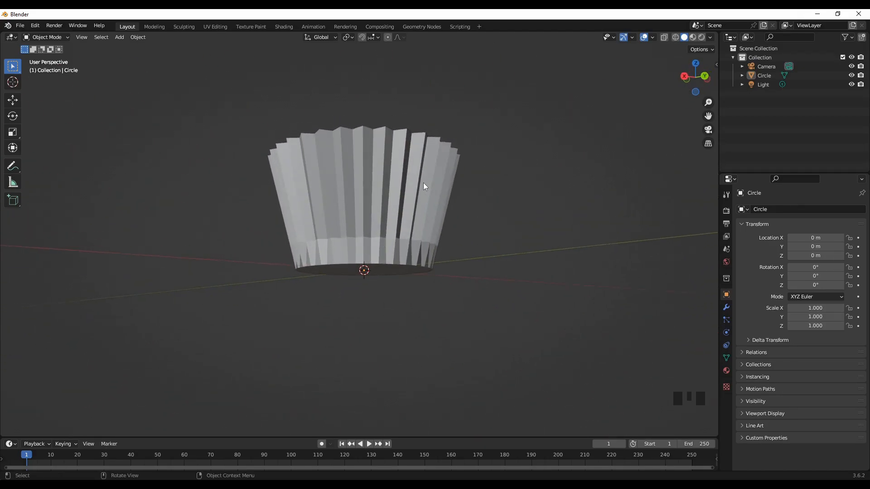
middle_click_drag(389, 159, 390, 236, "shift")
scroll(385, 242, "down", 1)
scroll(379, 252, "up", 3)
scroll(378, 267, "down", 1)
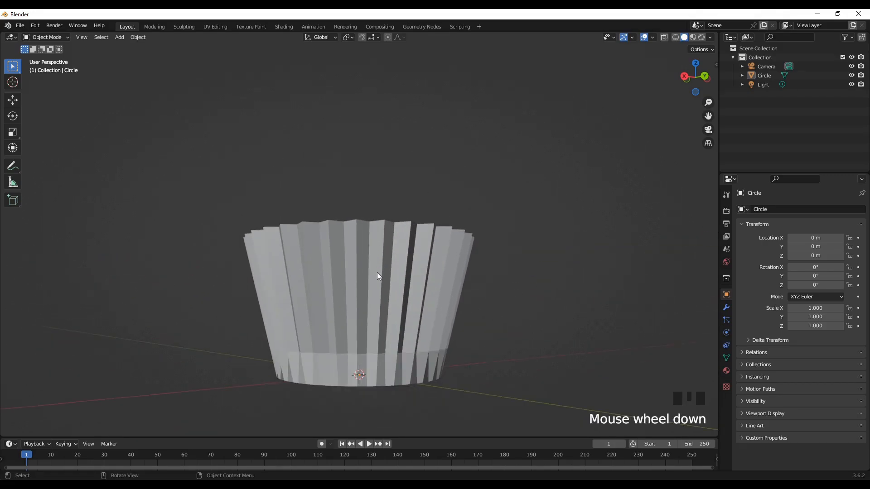
scroll(376, 274, "up", 2)
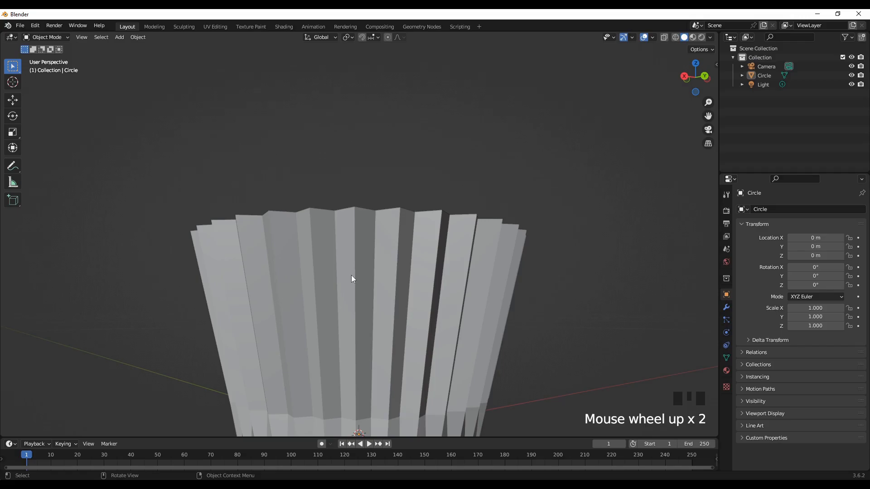
middle_click_drag(441, 297, 380, 200)
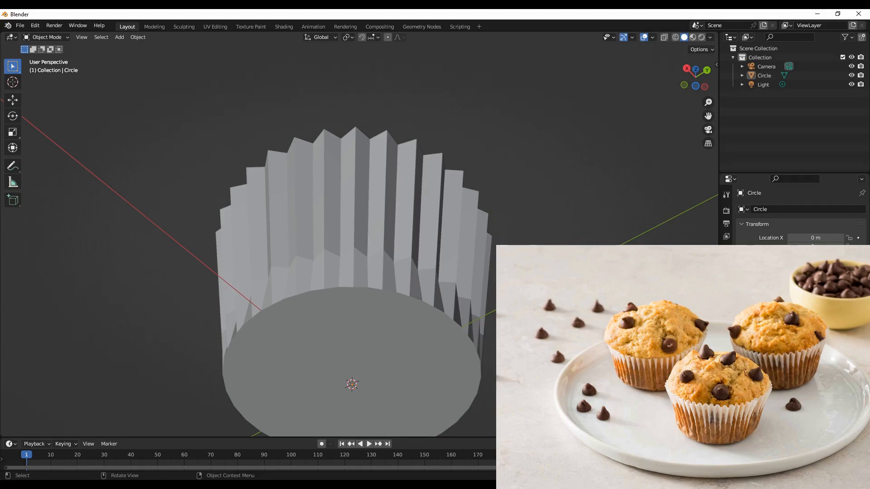
scroll(480, 287, "down", 2)
middle_click_drag(480, 287, 424, 338)
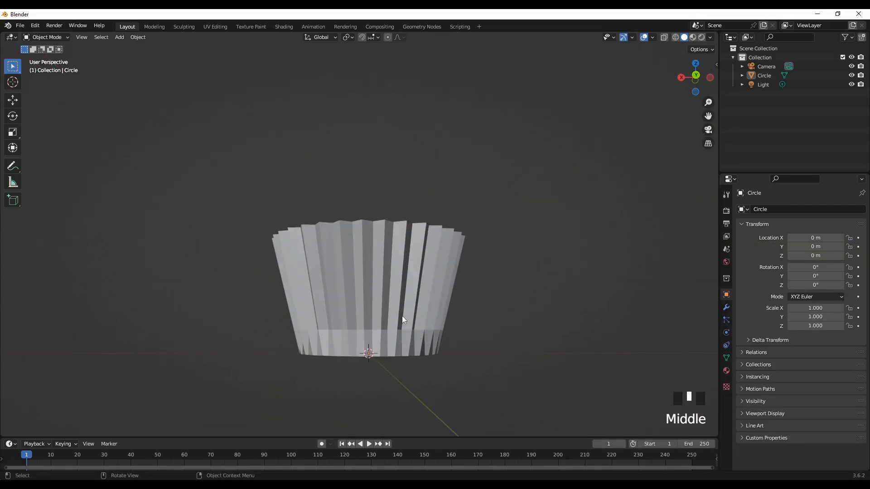
middle_click_drag(459, 304, 441, 282, "shift")
left_click(353, 262)
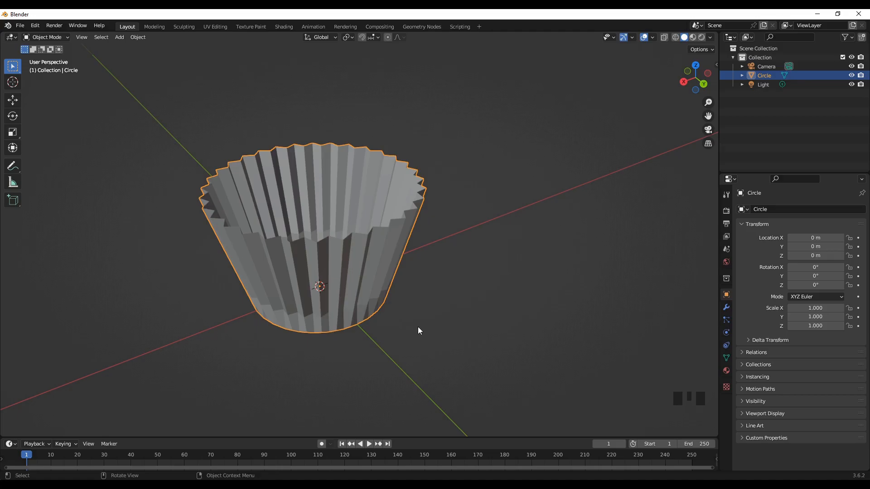
Step: In Edit Mode, add a horizontal loop cut low on the cup's pleated wall, slid to a factor of about 0.723
key("Tab")
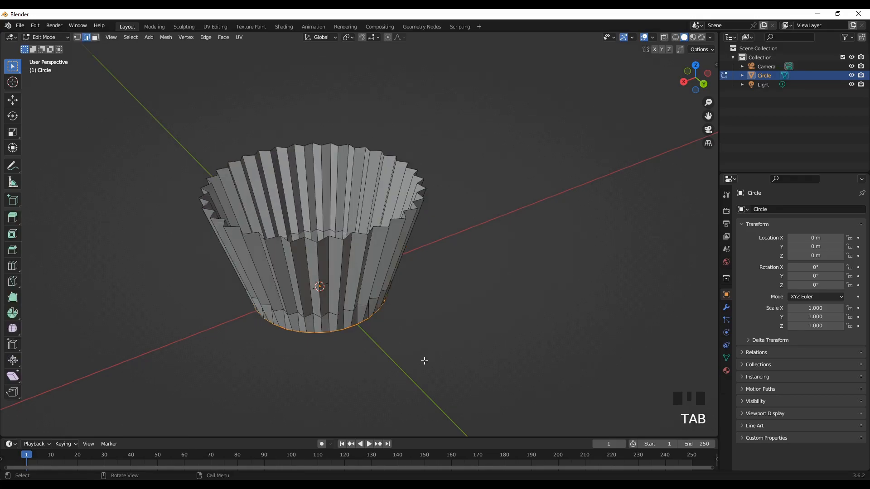
middle_click_drag(417, 327, 440, 334)
key("KP_1")
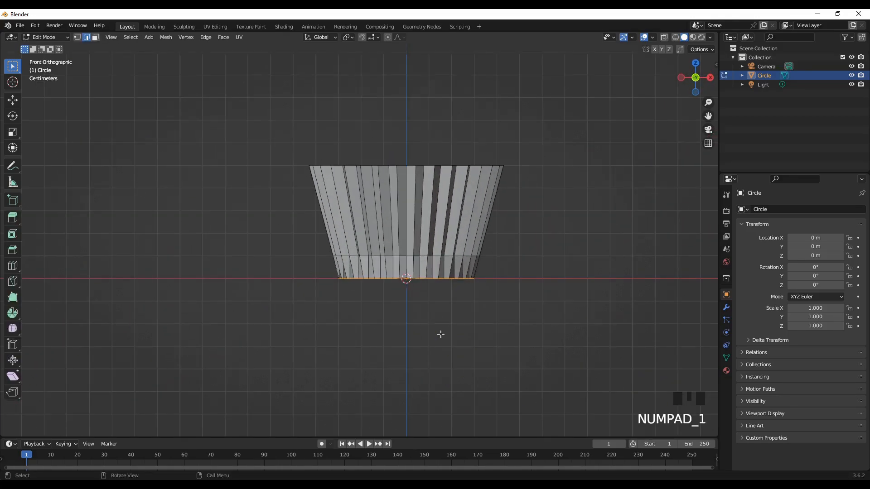
scroll(439, 236, "up", 3)
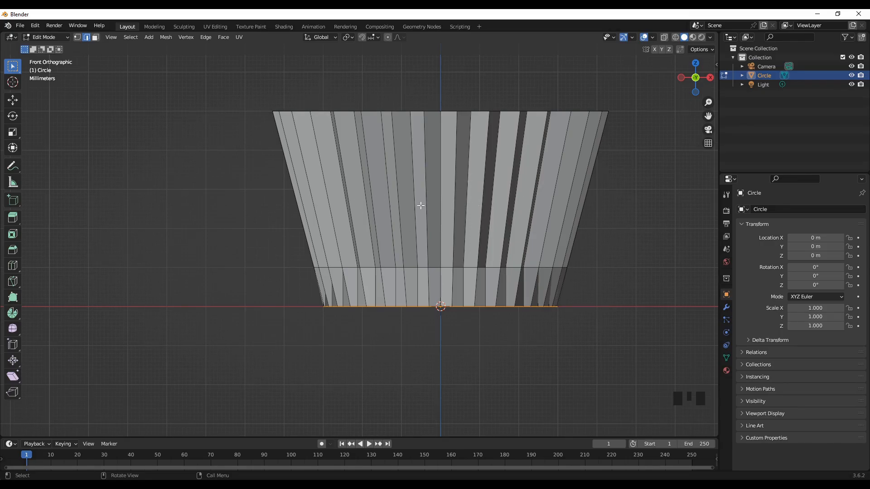
key("ctrl+r")
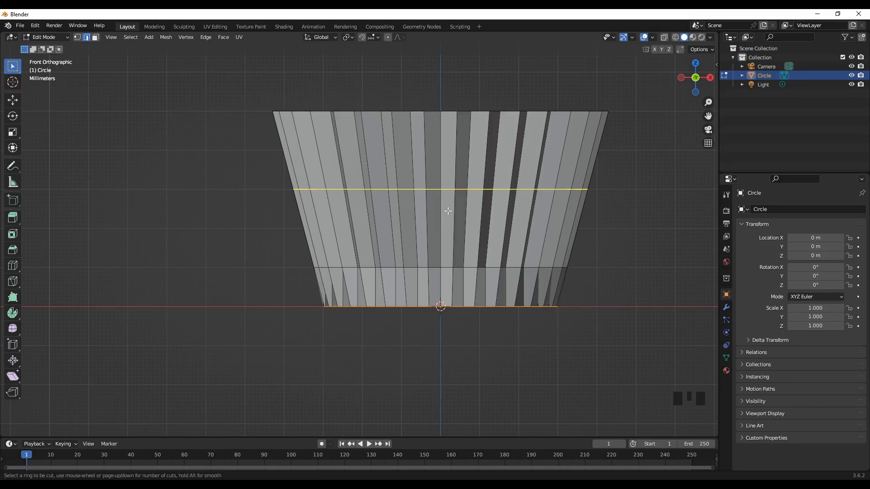
left_click(448, 210)
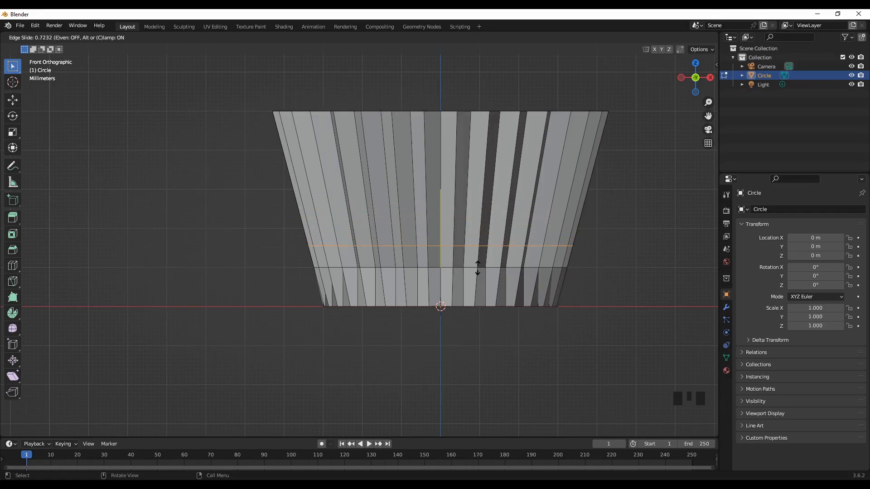
left_click(477, 267)
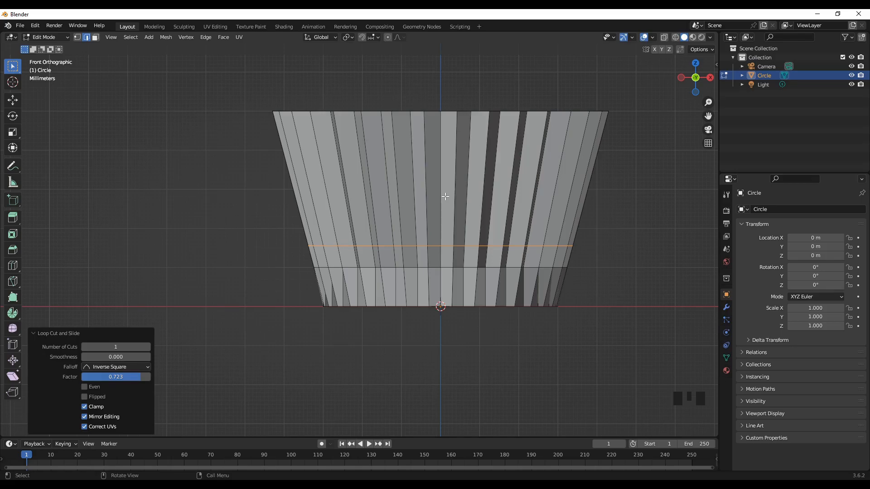
Step: Add two more loop cuts near the cup's rim, slid to factors of about -0.615 and -0.579
key("ctrl+r")
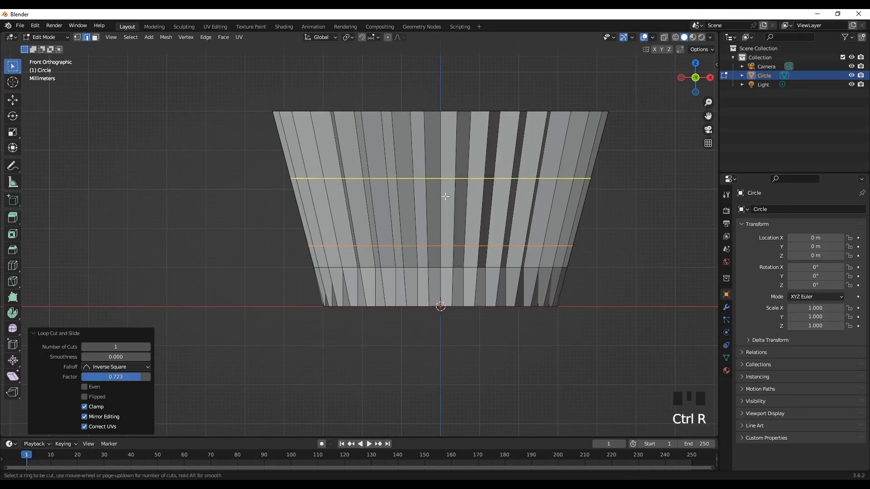
left_click(446, 197)
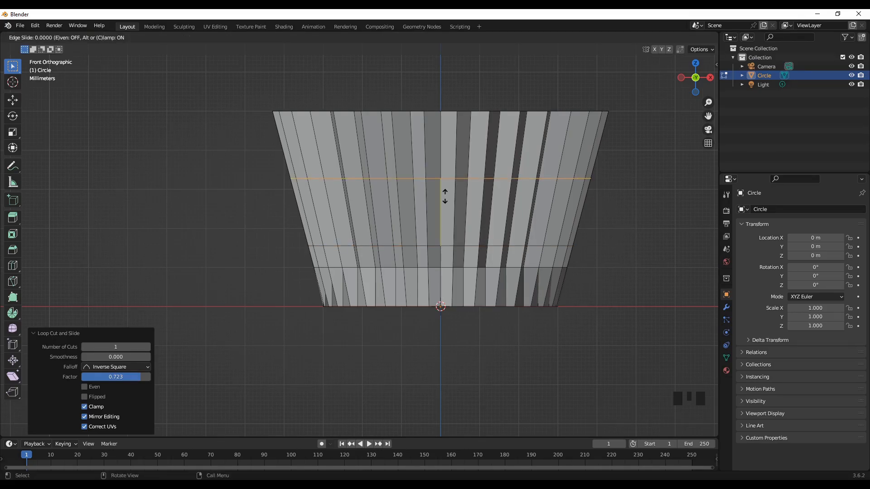
left_click(469, 155)
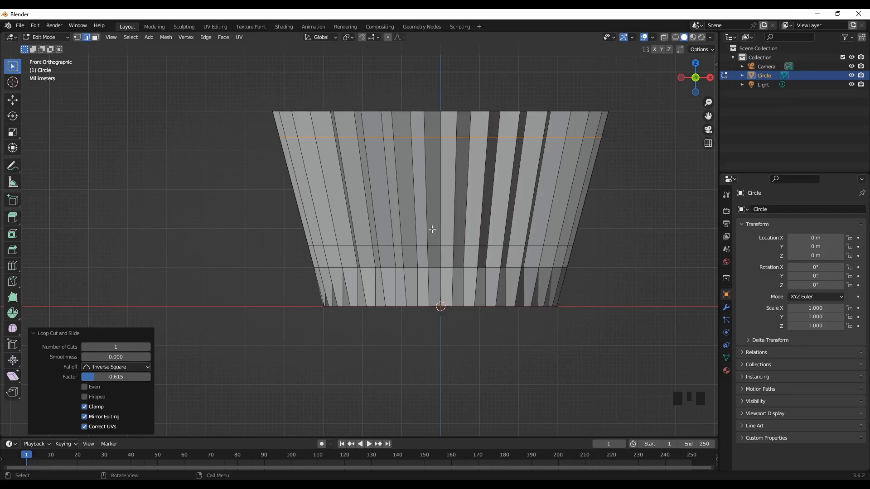
key("ctrl+r")
left_click(450, 210)
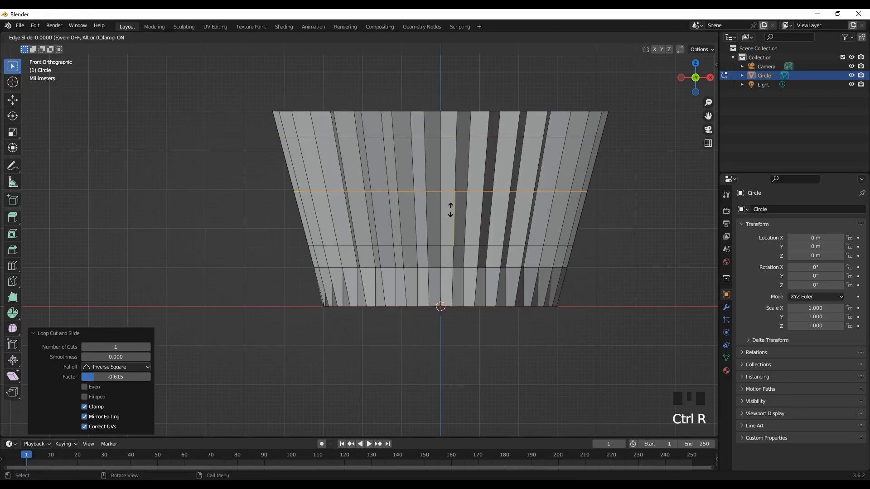
left_click(460, 178)
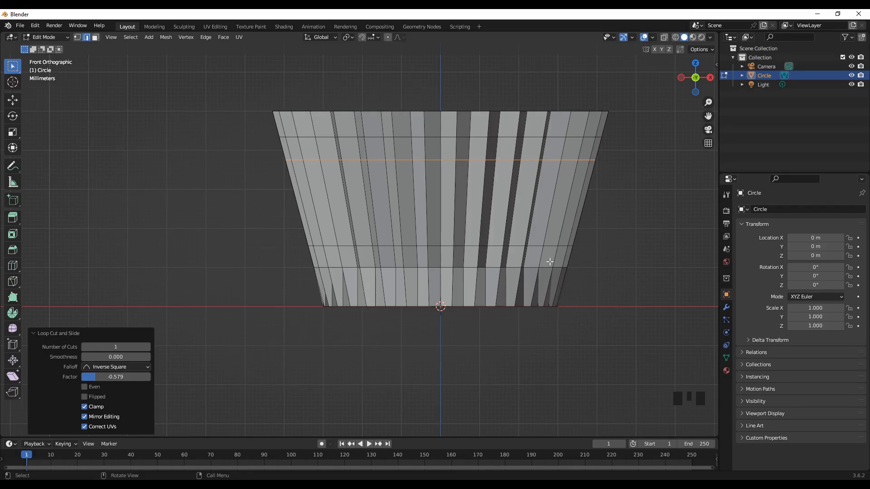
Step: Return to Object Mode and reselect the cup
key("Tab")
middle_click_drag(280, 296, 413, 342)
left_click(385, 182)
left_click(501, 235)
left_click(377, 178)
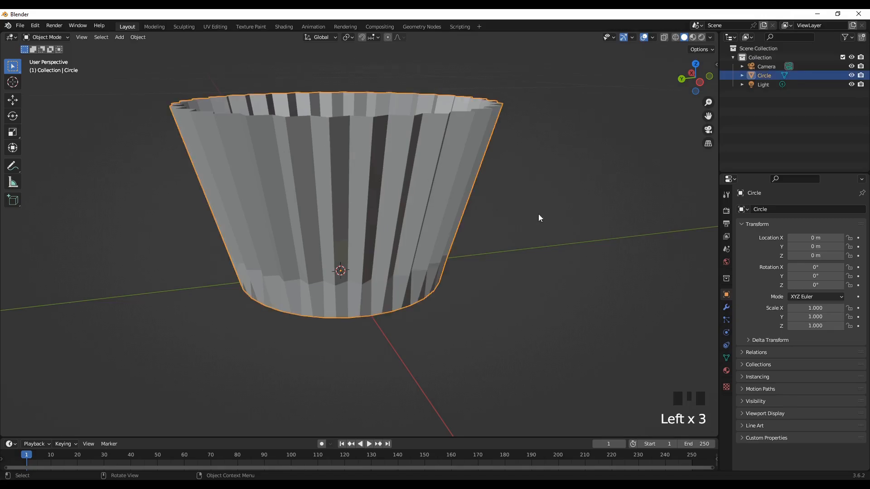
Step: Add a Subdivision Surface modifier to the cup and check the smoothed wall and base from several angles
left_click(726, 308)
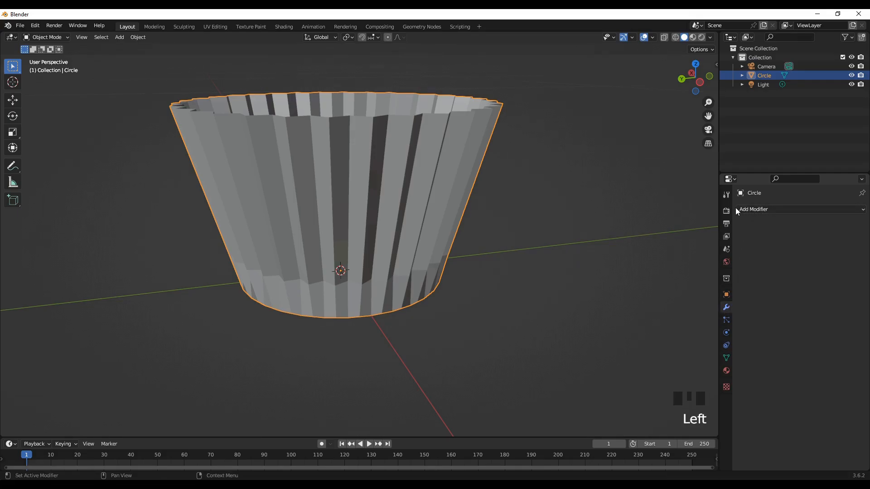
left_click(773, 211)
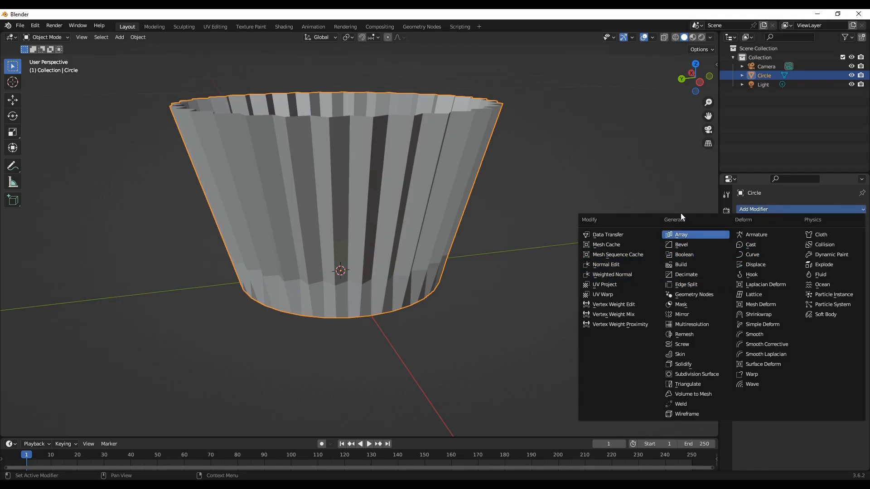
left_click(786, 210)
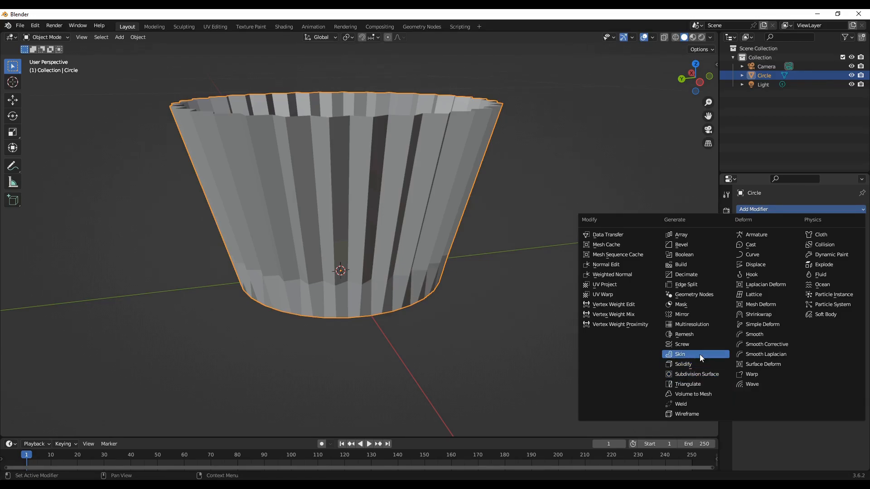
left_click(681, 375)
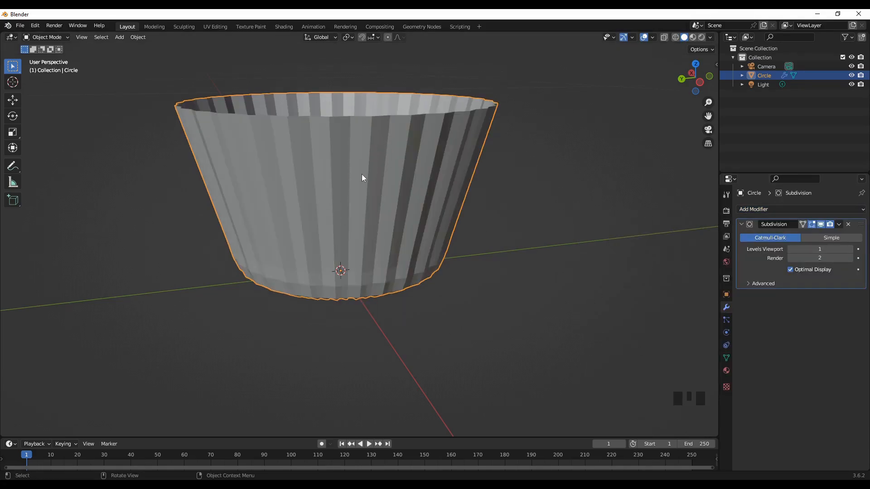
middle_click_drag(471, 254, 529, 254)
middle_click_drag(498, 286, 471, 274)
middle_click_drag(380, 254, 343, 192)
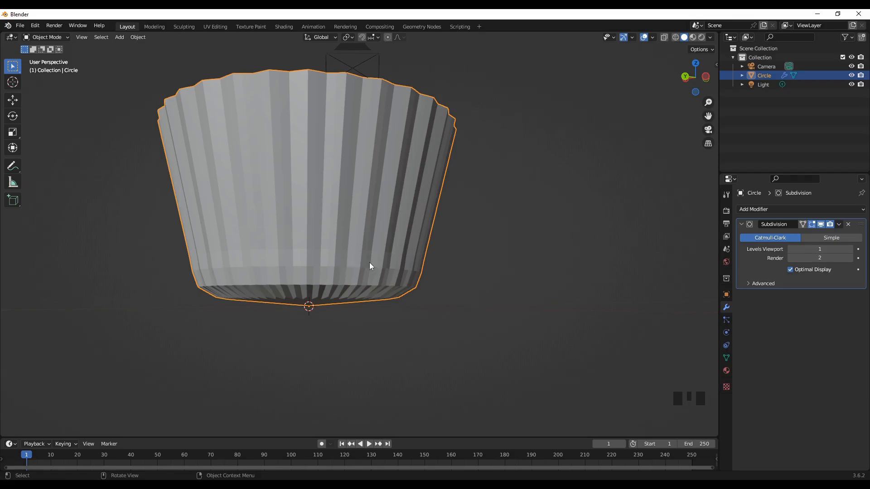
middle_click_drag(373, 267, 355, 298)
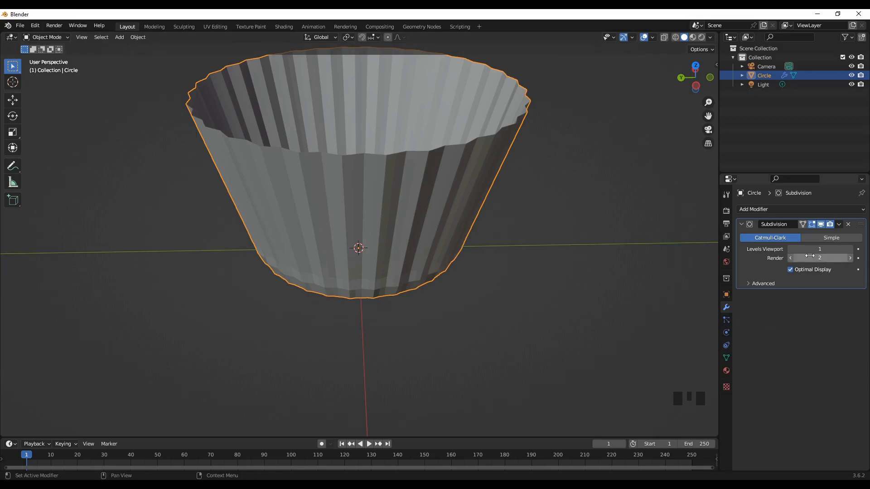
middle_click_drag(564, 321, 590, 287)
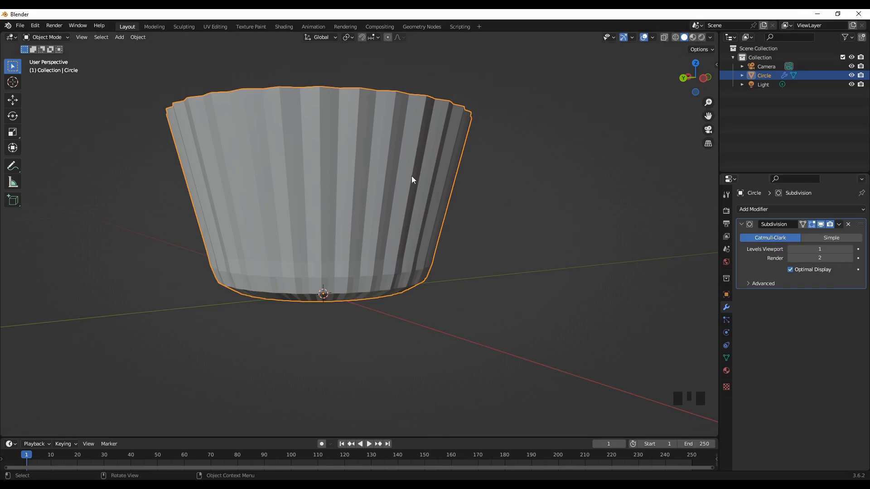
Step: Remove the Subdivision modifier from the cup and look over the unsmoothed pleats
left_click(848, 225)
middle_click_drag(441, 288, 298, 272)
middle_click_drag(368, 297, 410, 308)
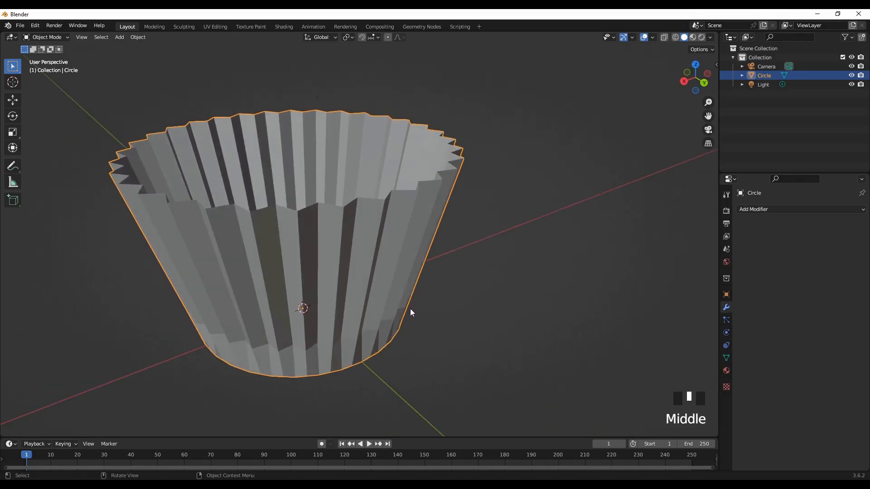
Step: Add a Catmull-Clark Subdivision Surface modifier to the cup and set its viewport level to 3
left_click(779, 209)
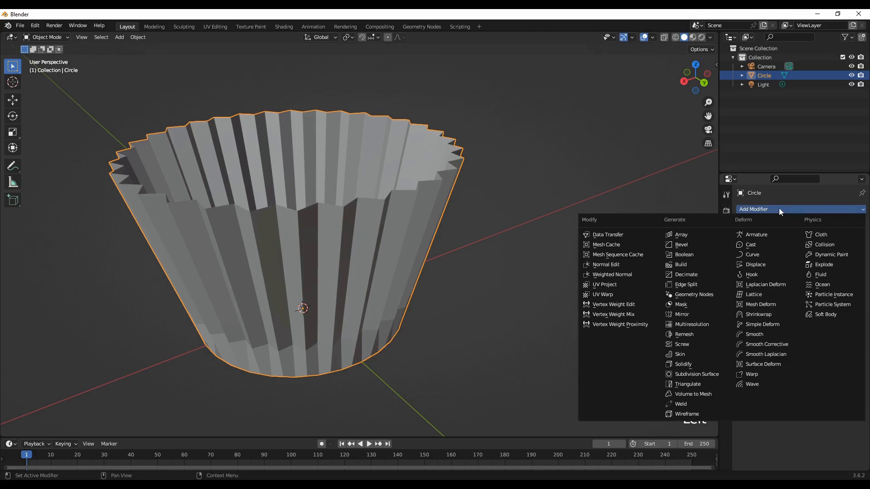
left_click(694, 376)
middle_click_drag(409, 328, 430, 323)
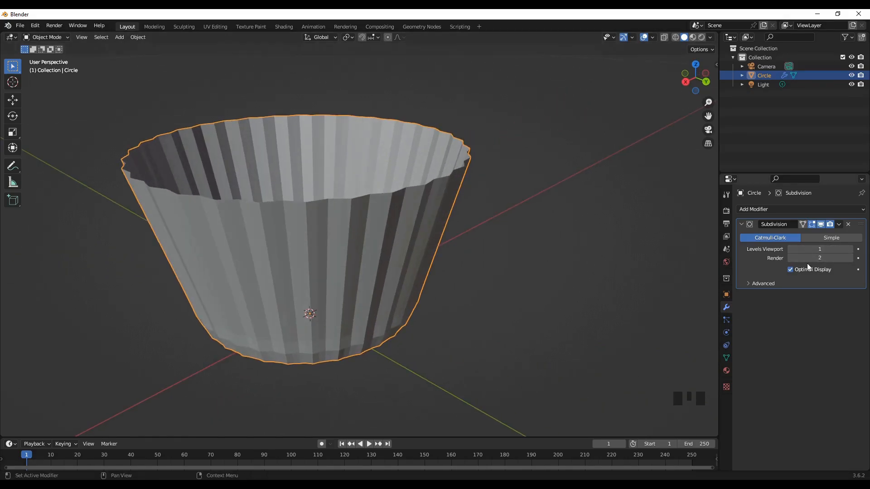
left_click(850, 249)
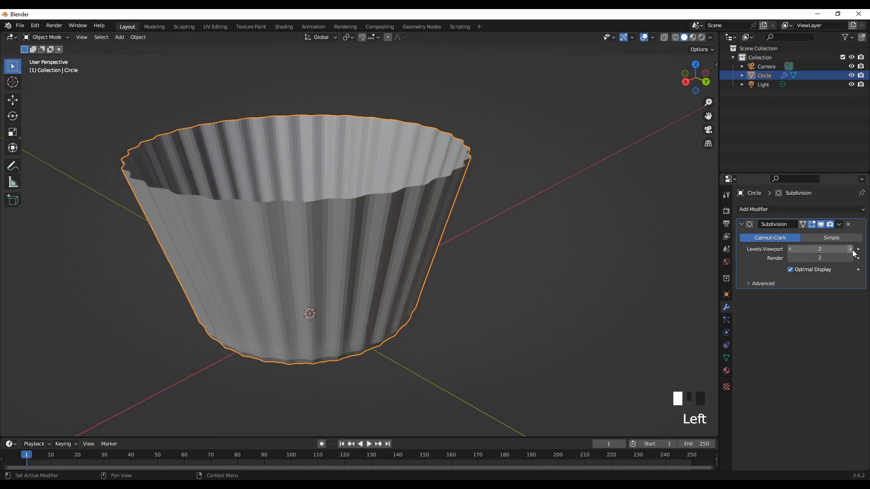
left_click(850, 249)
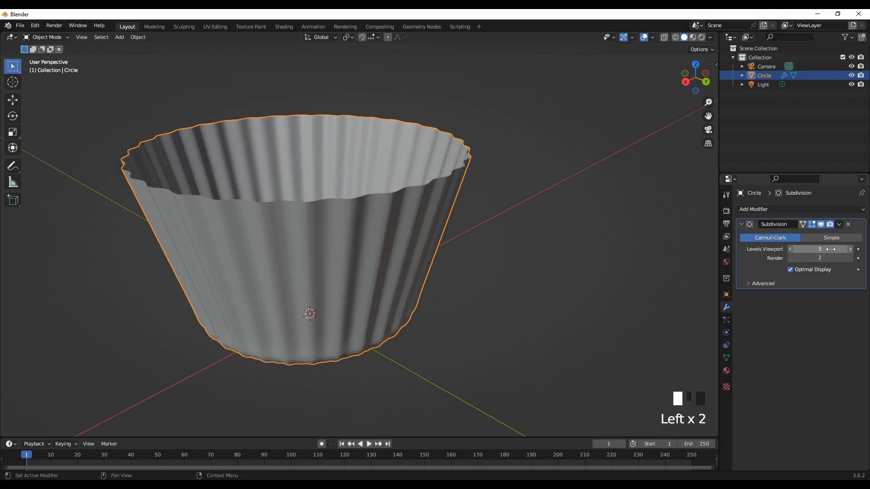
middle_click_drag(391, 271, 334, 257)
mouse_move(240, 290)
middle_mouse_down()
mouse_move(429, 275)
mouse_move(407, 281)
mouse_move(320, 270)
mouse_move(316, 281)
middle_mouse_up()
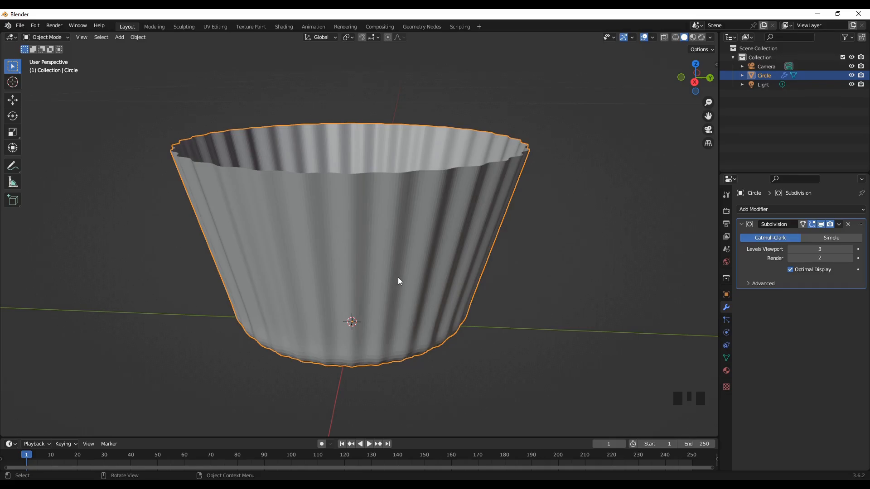
Step: Compare the cup's mesh in Edit Mode with the subdivision's viewport display off and on, and examine the smoothed cup in Object Mode
key("Tab")
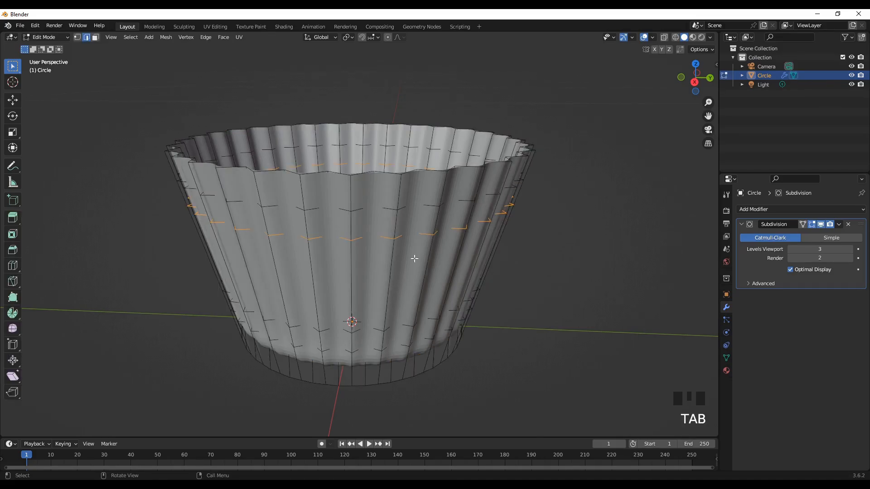
mouse_move(461, 309)
middle_mouse_down()
mouse_move(435, 254)
mouse_move(425, 270)
mouse_move(451, 301)
mouse_move(455, 294)
middle_mouse_up()
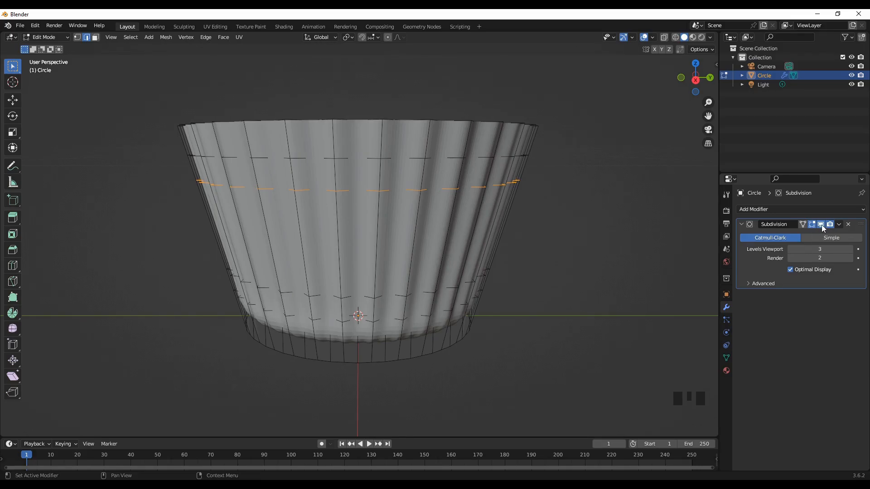
left_click(821, 225)
middle_click_drag(356, 260, 367, 208)
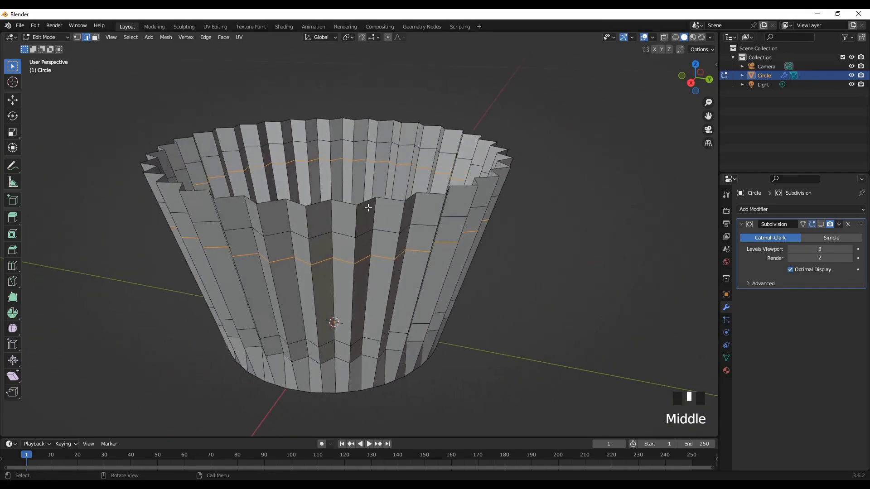
left_click(822, 225)
middle_click_drag(319, 269, 338, 261)
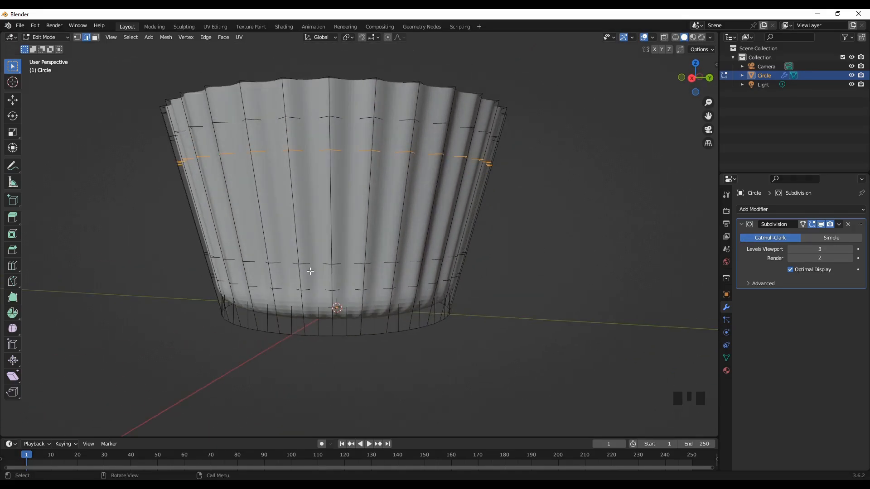
key("Tab")
middle_click_drag(505, 338, 525, 299)
scroll(504, 292, "up", 2)
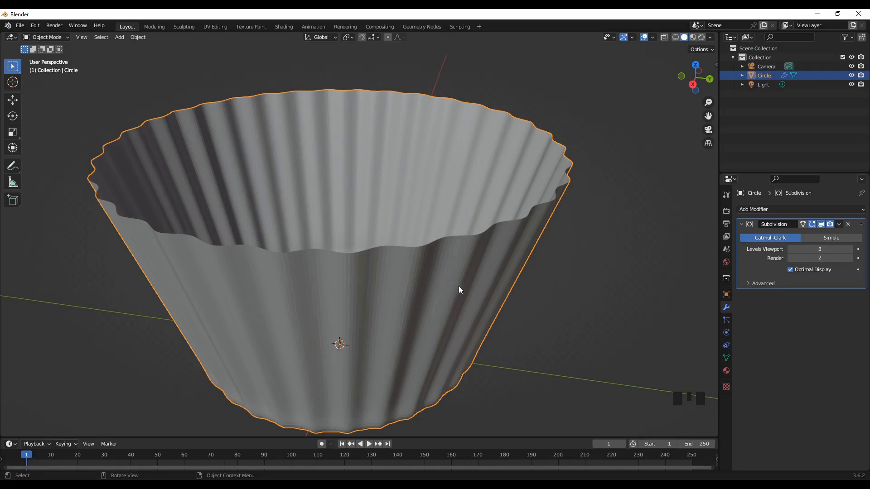
scroll(545, 242, "down", 2)
mouse_move(502, 251)
middle_mouse_down()
mouse_move(491, 260)
mouse_move(494, 252)
middle_mouse_up()
Step: Add a Solidify modifier to the cup and check the thickened wall and rim
left_click(772, 209)
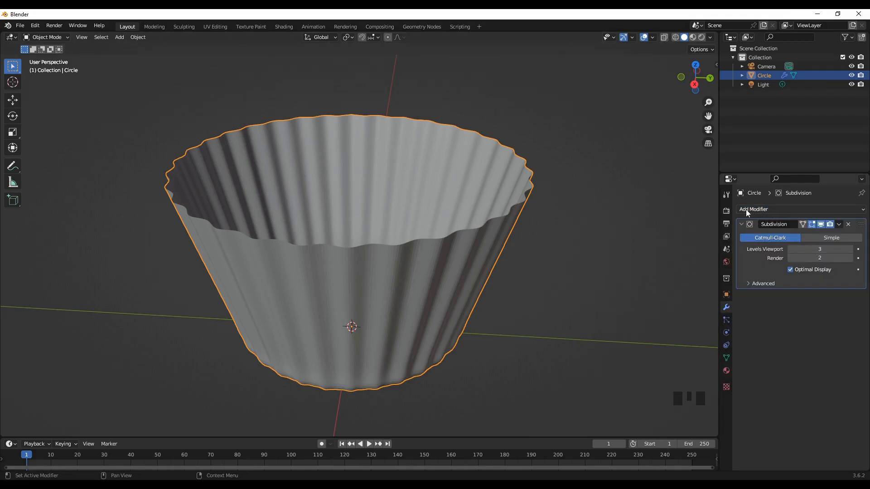
left_click(770, 210)
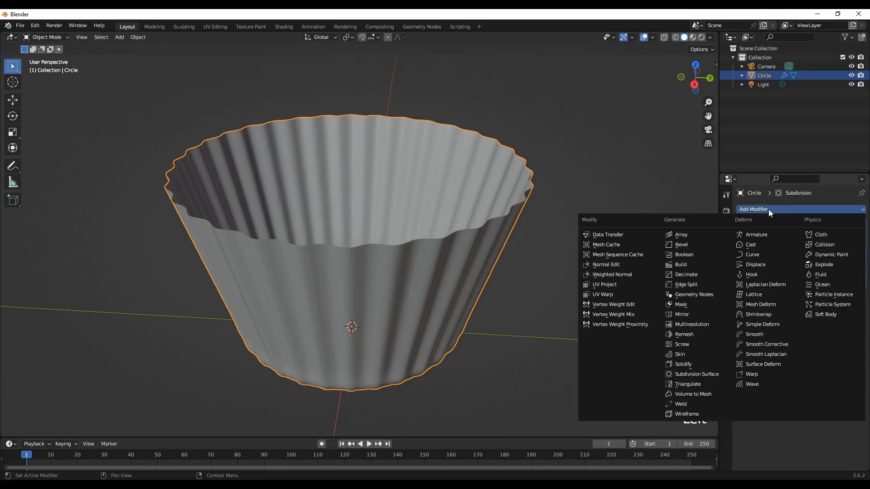
left_click(698, 363)
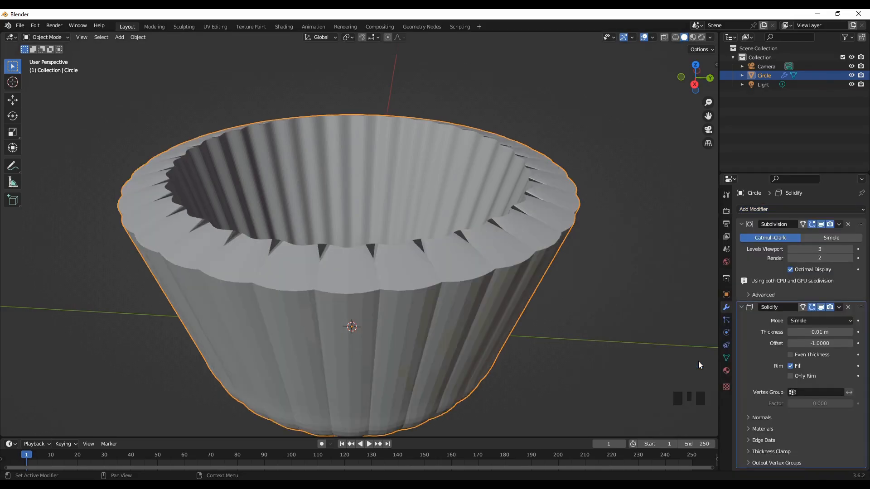
scroll(526, 336, "down", 2)
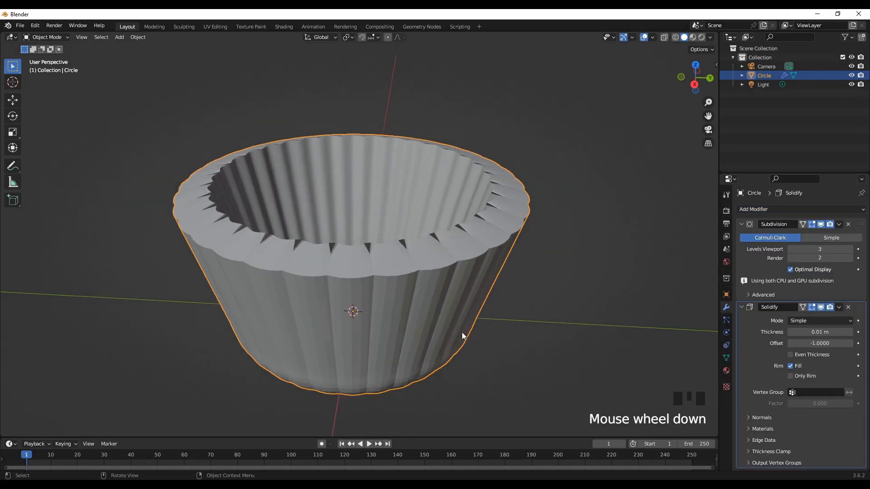
middle_click_drag(468, 291, 536, 290)
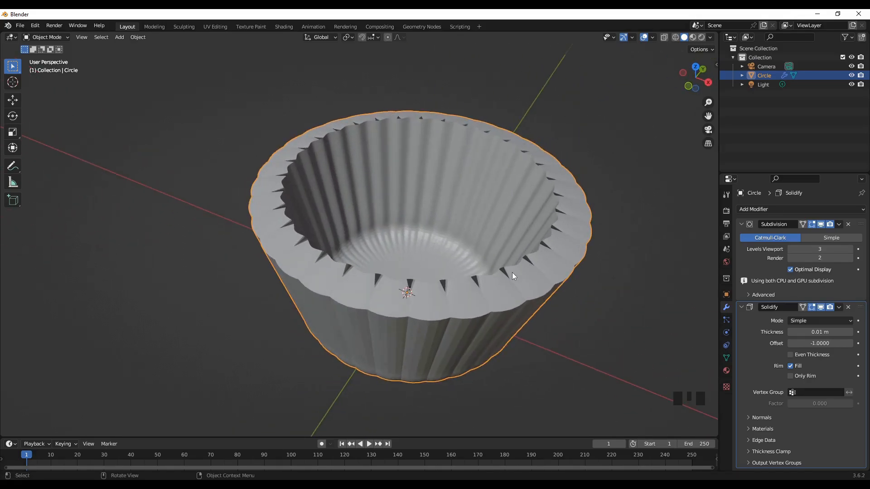
Step: Set the Solidify thickness of the cup to 0.001 m and check the thin fluted wall
middle_click_drag(520, 286, 499, 316)
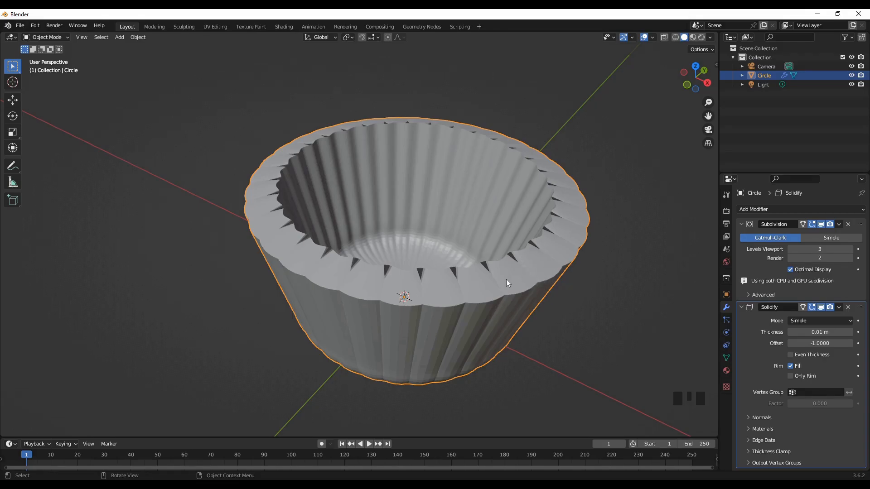
middle_click_drag(531, 306, 552, 276)
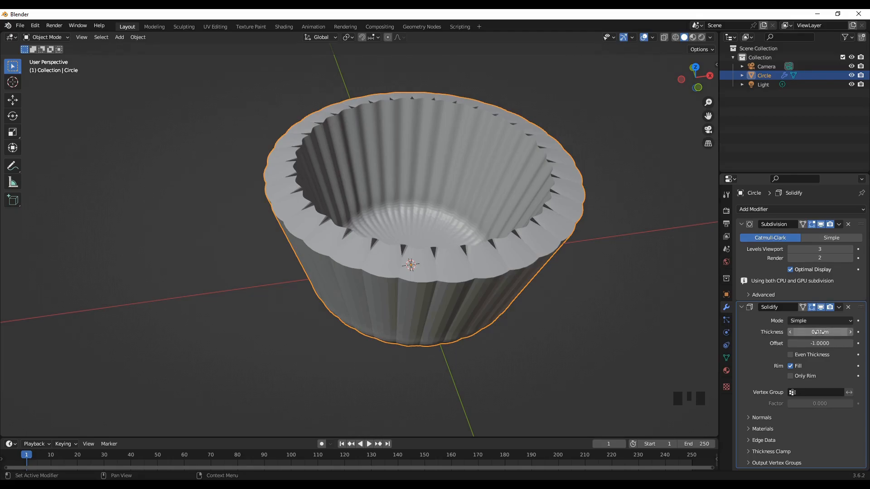
left_click(790, 332)
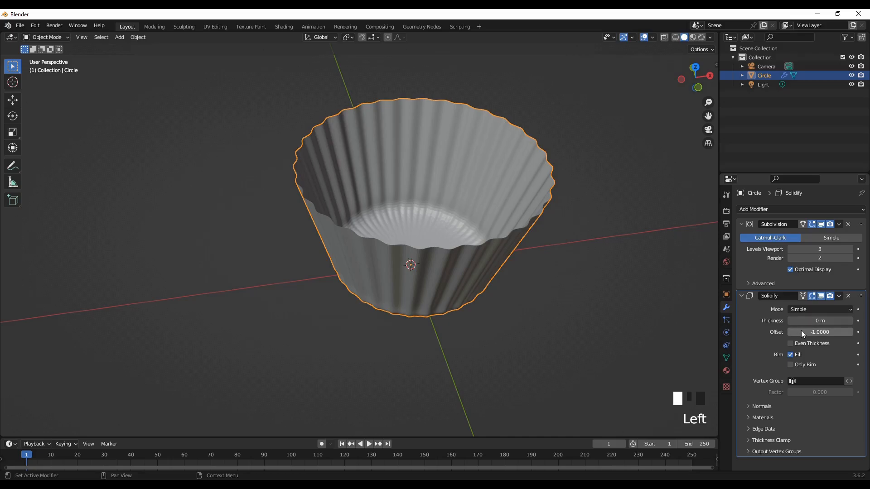
left_click(849, 321)
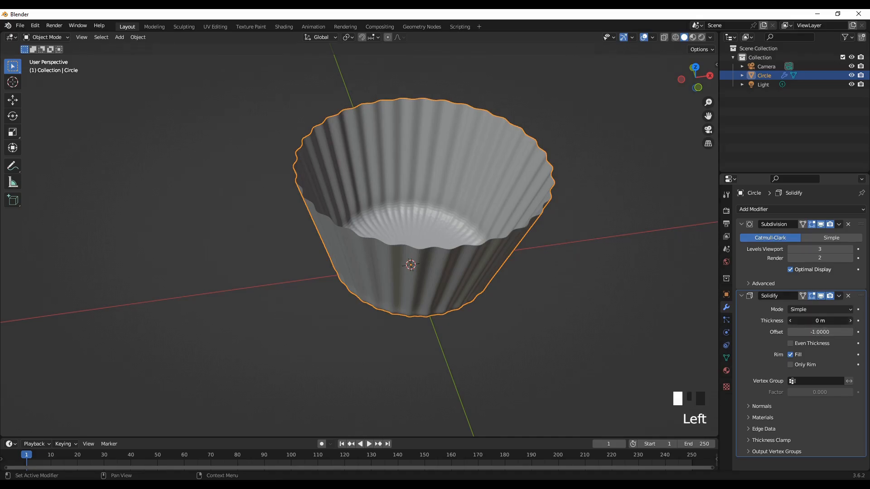
double_click(820, 321)
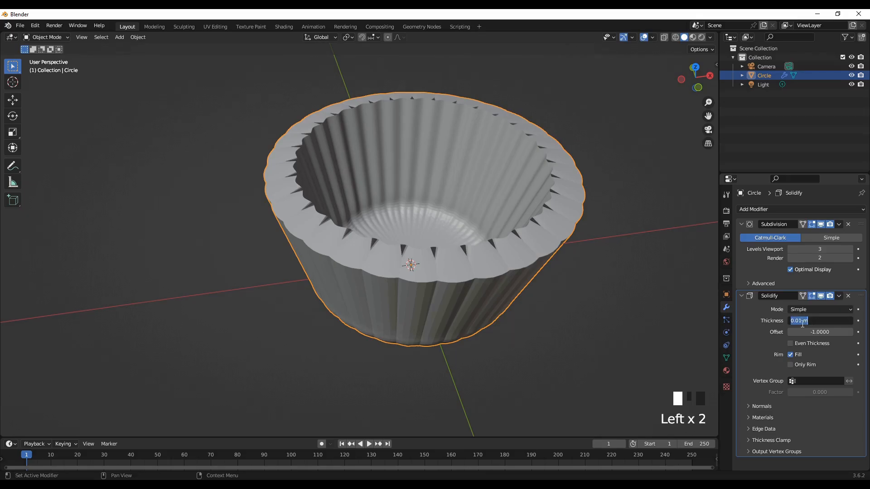
left_click(798, 320)
type("0")
key("Return")
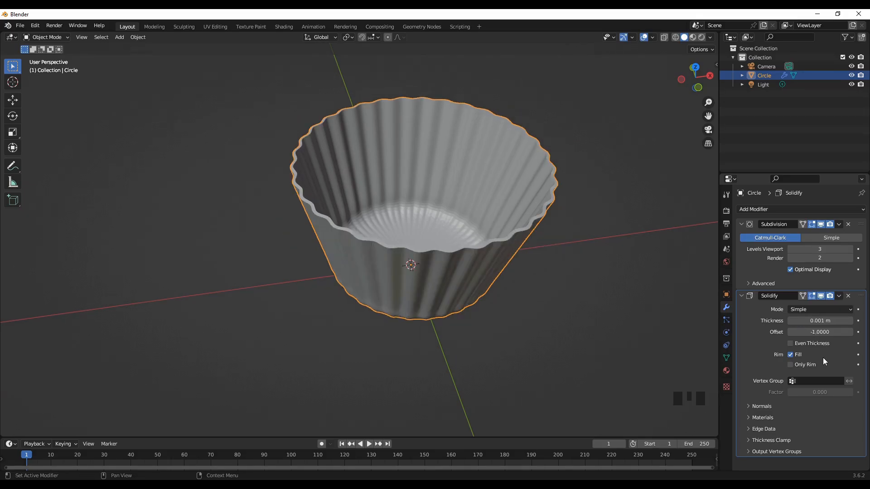
scroll(452, 287, "up", 2)
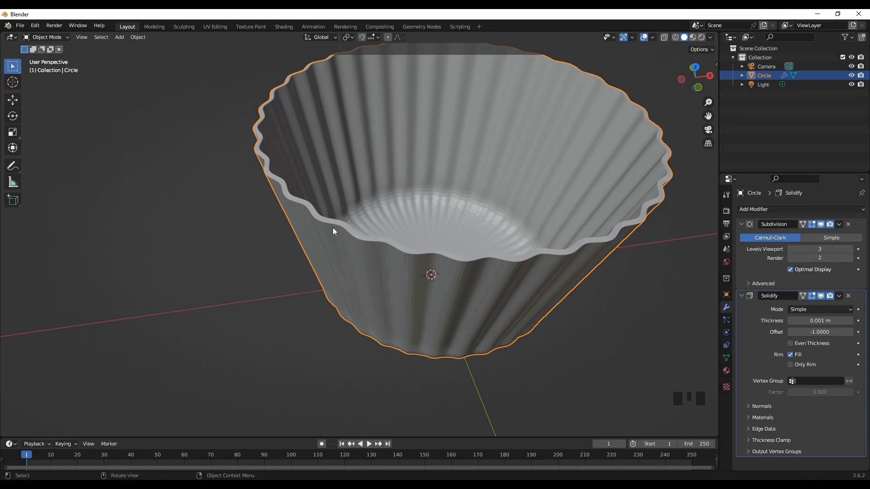
Step: Apply Shade Auto Smooth to the cup
middle_click_drag(500, 334, 483, 321)
left_click(241, 303)
middle_click_drag(355, 337, 416, 294)
left_click(346, 230)
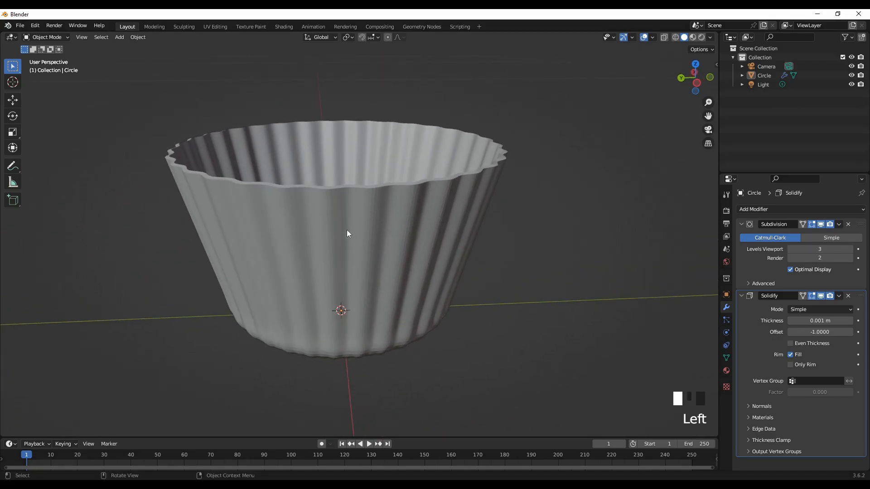
right_click(348, 221)
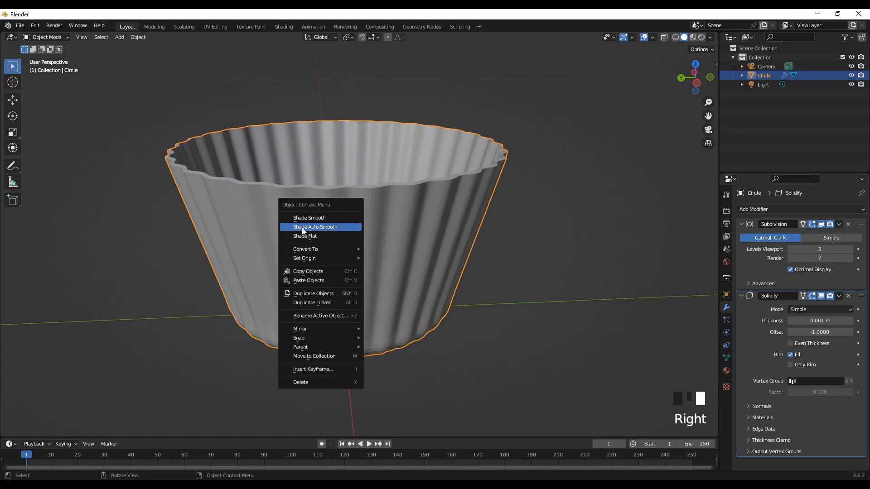
left_click(327, 231)
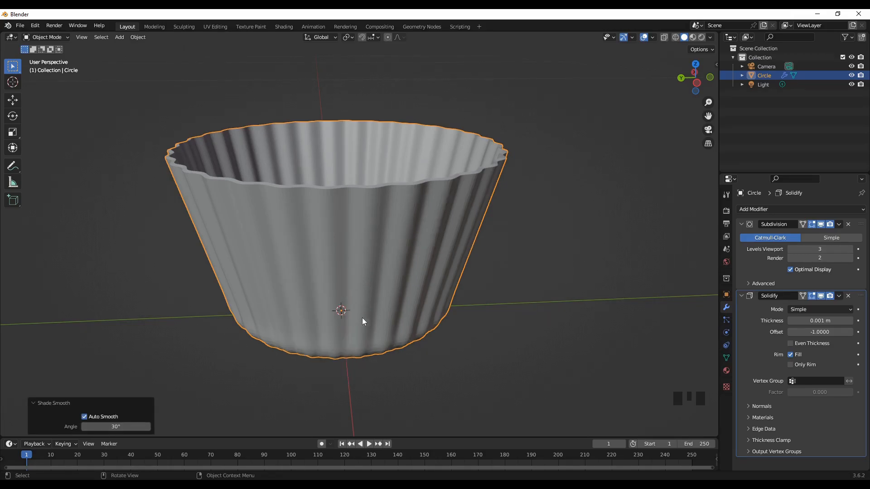
Step: Examine the shading of the cup's pleats, rim and base from several sides
scroll(363, 321, "up", 2)
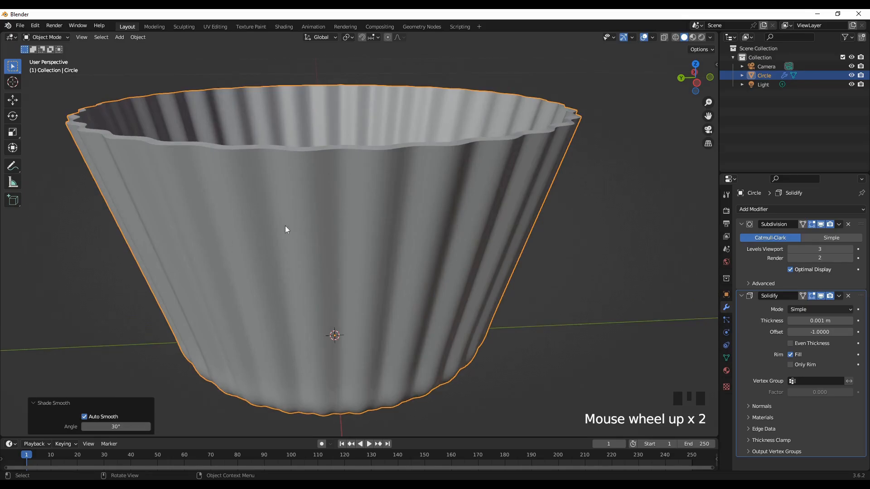
middle_click_drag(420, 347, 371, 338)
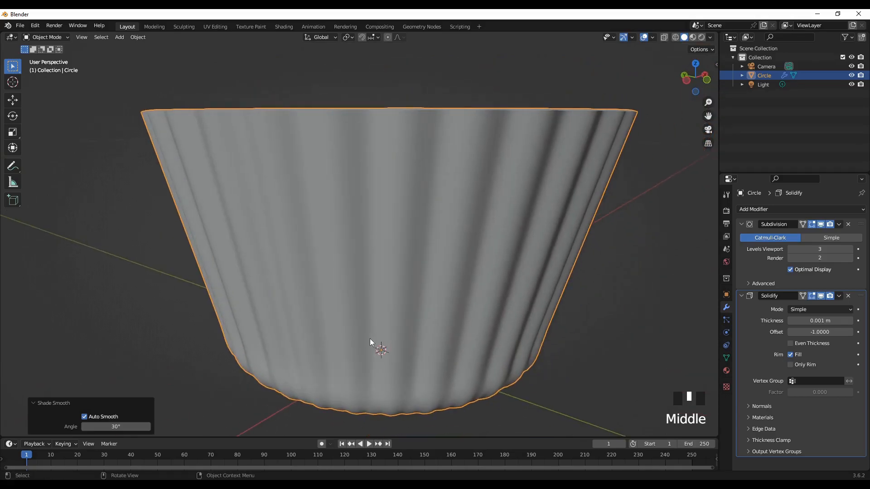
scroll(370, 338, "down", 1)
middle_click_drag(359, 297, 472, 291)
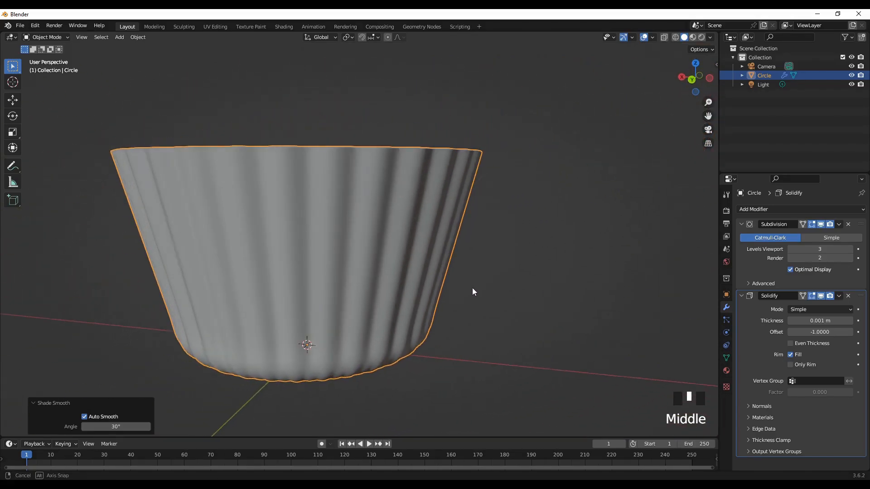
middle_click_drag(308, 260, 426, 272)
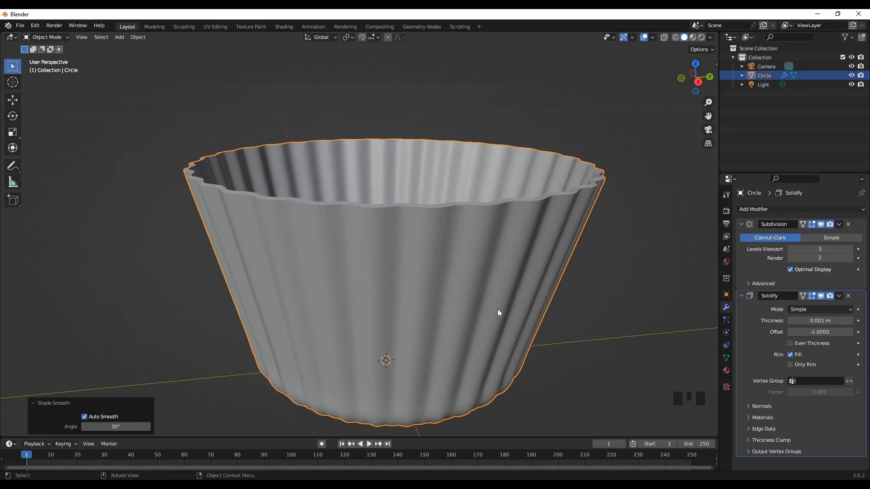
scroll(498, 309, "down", 2)
middle_click_drag(504, 313, 490, 334)
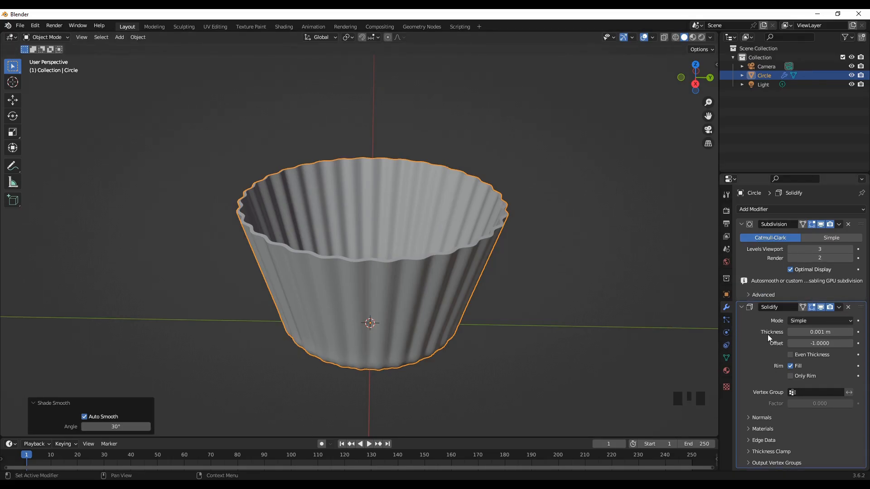
Step: Apply the Solidify modifier to the cup and check the rim up close
left_click(840, 309)
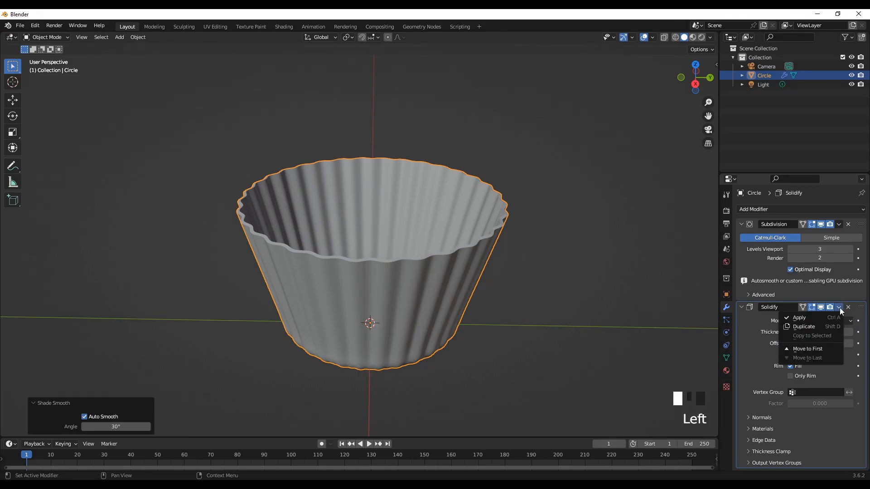
left_click(799, 318)
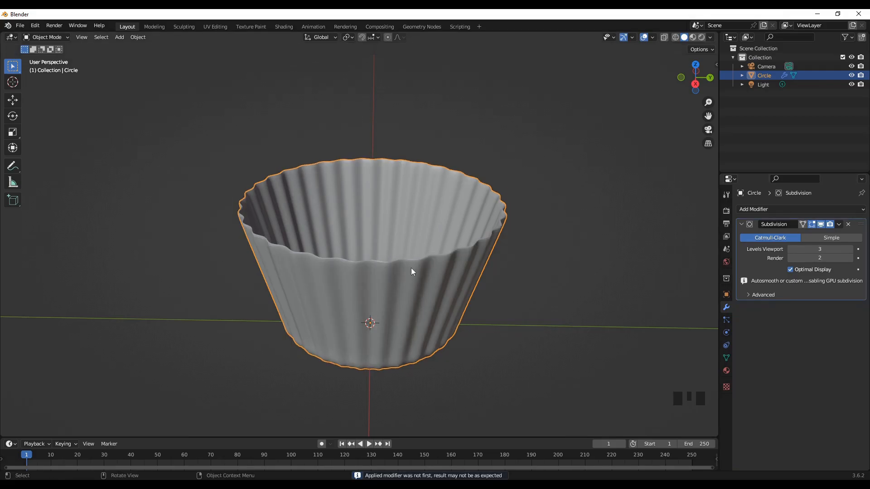
scroll(404, 281, "up", 3)
middle_click_drag(416, 307, 463, 310)
scroll(406, 323, "up", 1)
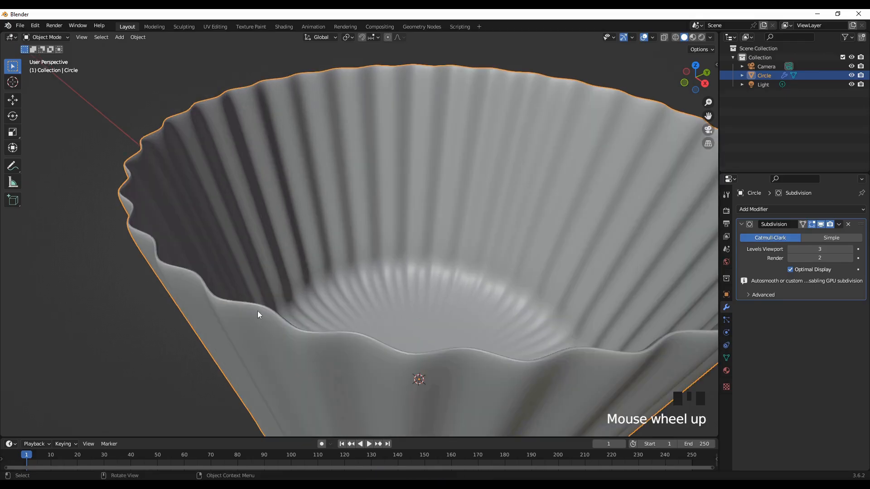
scroll(251, 316, "up", 1)
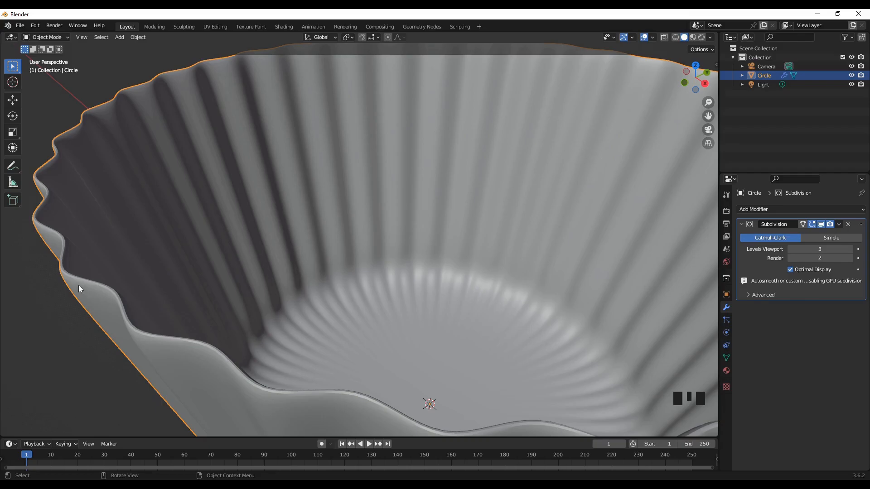
scroll(290, 336, "down", 2)
middle_click_drag(342, 339, 546, 330)
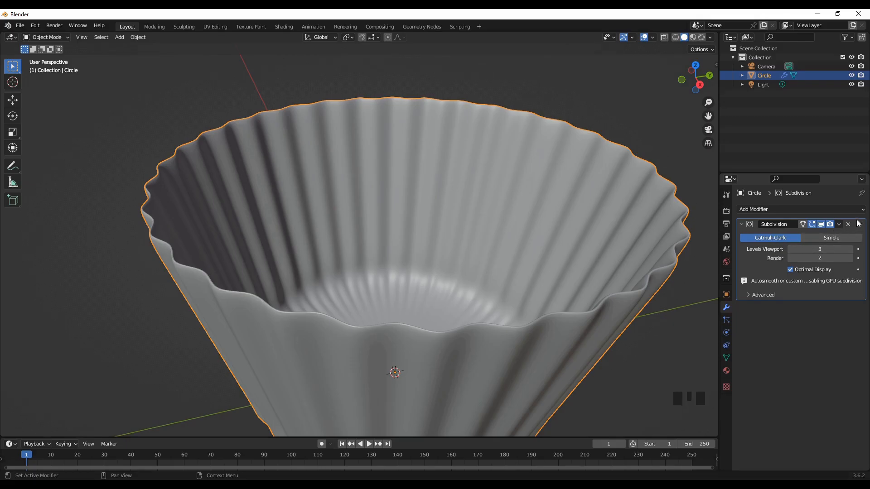
Step: Apply the Subdivision modifier to the cup and check its profile from the front
left_click(839, 224)
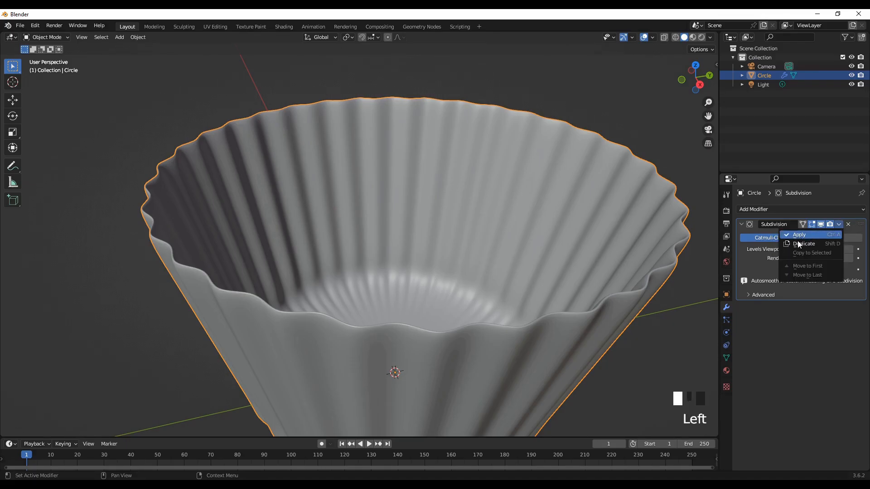
left_click(839, 224)
left_click(746, 267)
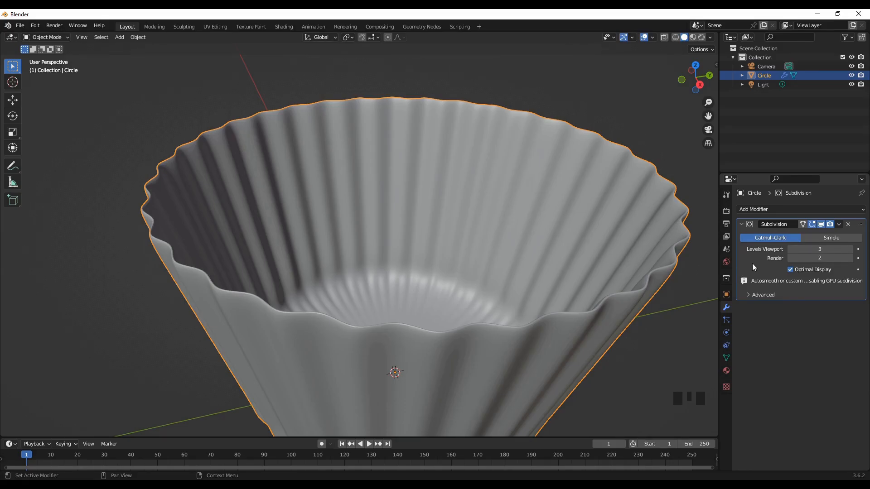
key("ctrl+a")
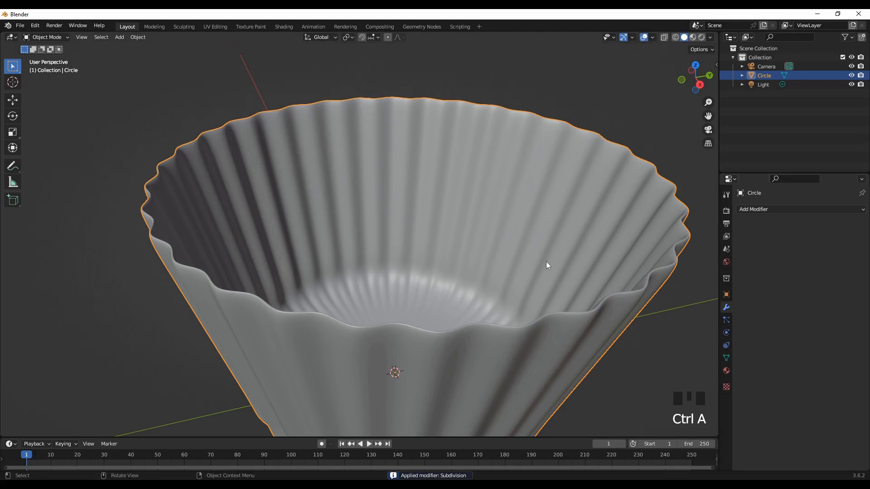
scroll(453, 264, "down", 2)
middle_click_drag(437, 326, 420, 327)
scroll(418, 338, "down", 1)
key("KP_1")
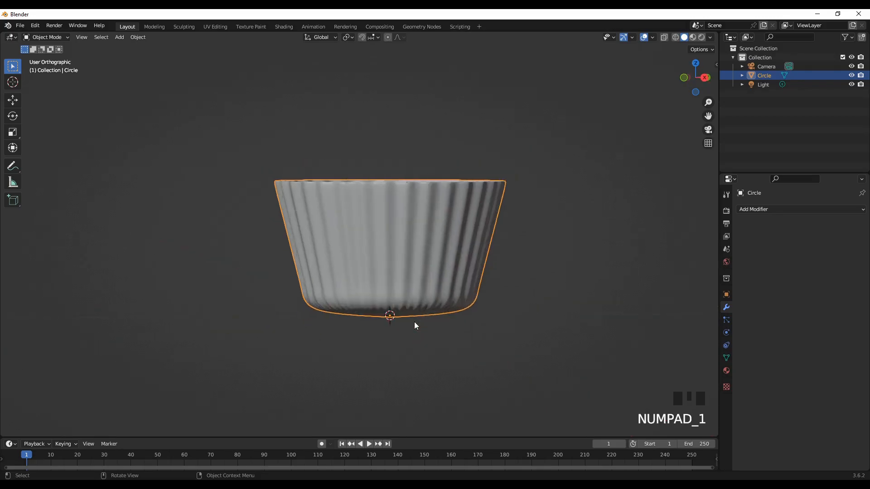
middle_click_drag(341, 308, 322, 369)
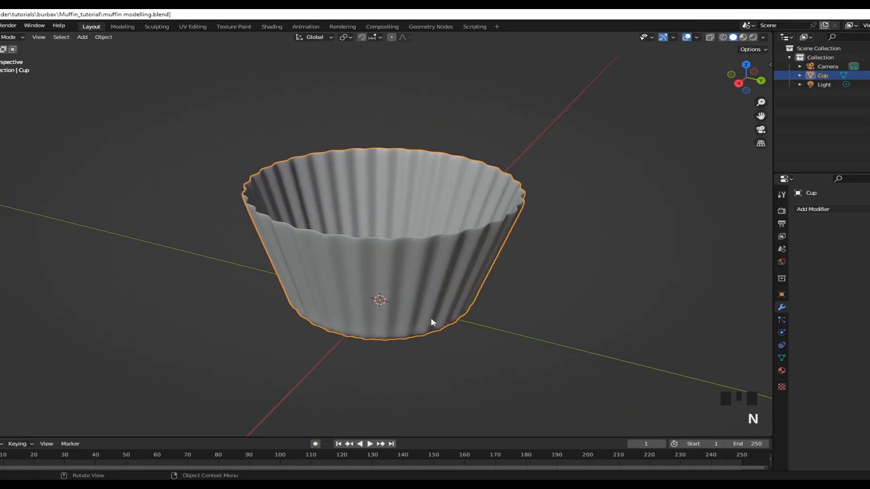
Step: Deselect the cup and add a UV sphere mesh at the cup's base for the muffin body
scroll(491, 368, "down", 1)
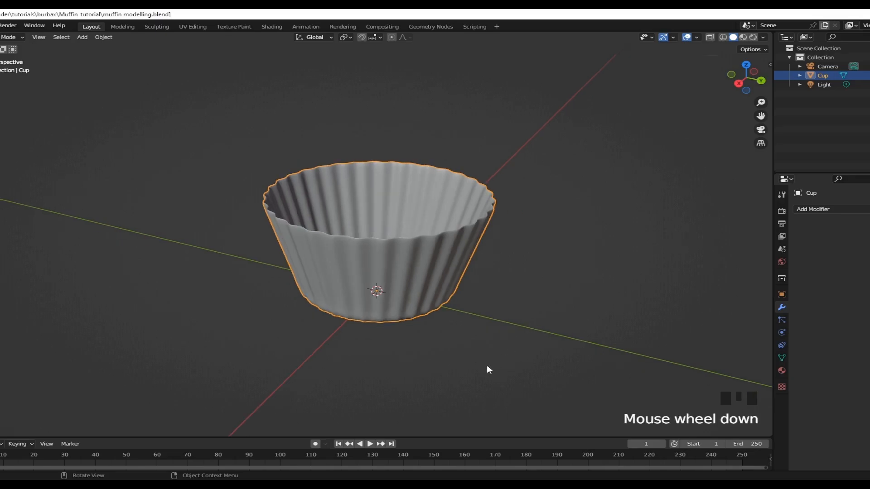
left_click(475, 367)
middle_click_drag(475, 366, 387, 363)
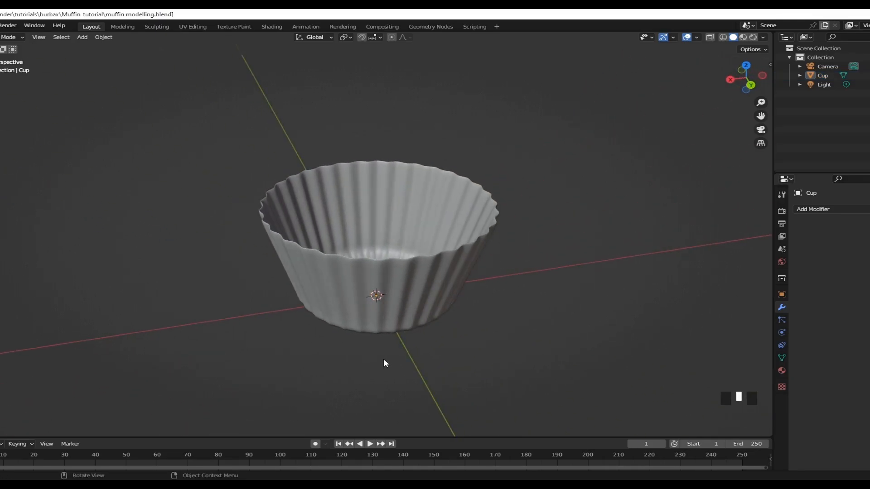
middle_click_drag(385, 363, 395, 360)
scroll(396, 357, "down", 3)
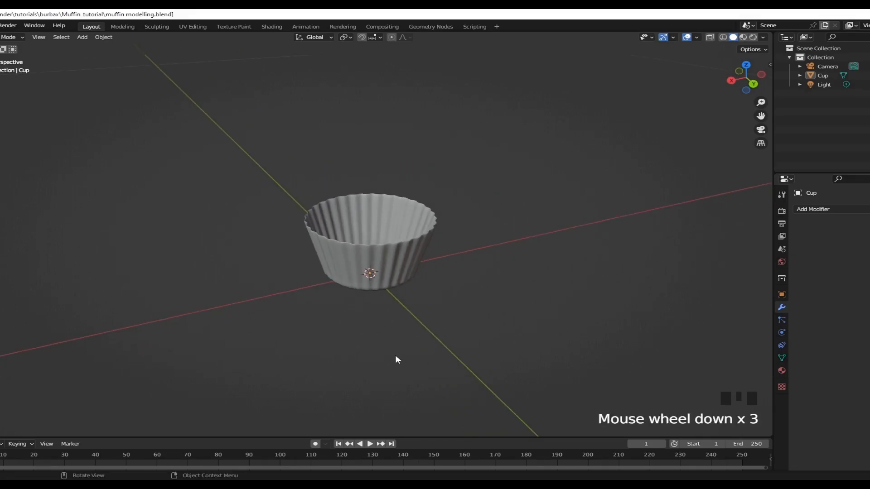
key("shift+a")
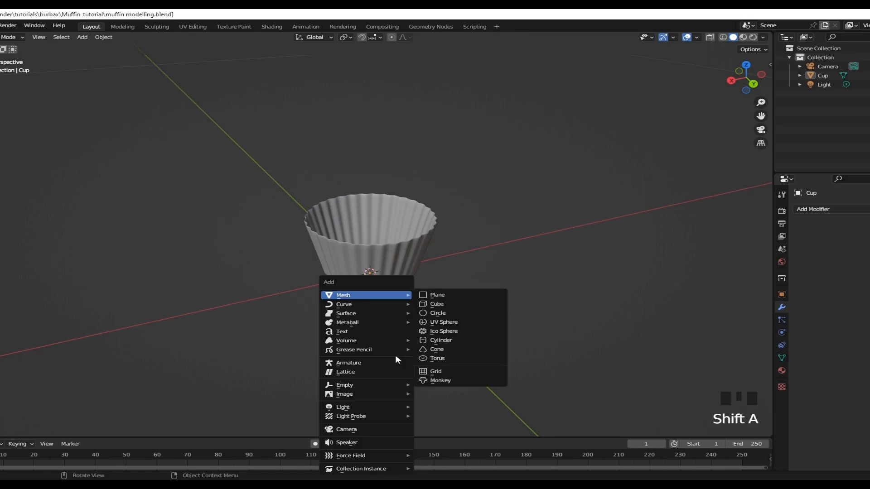
mouse_move(350, 297)
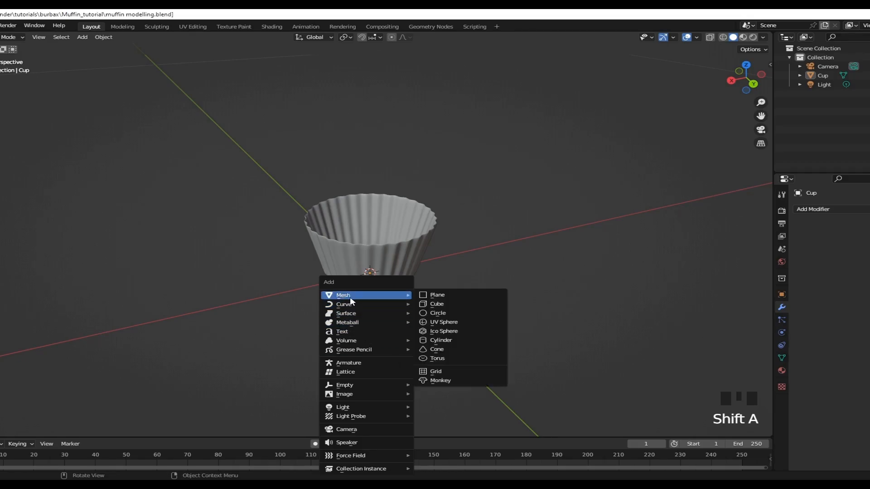
left_click(448, 322)
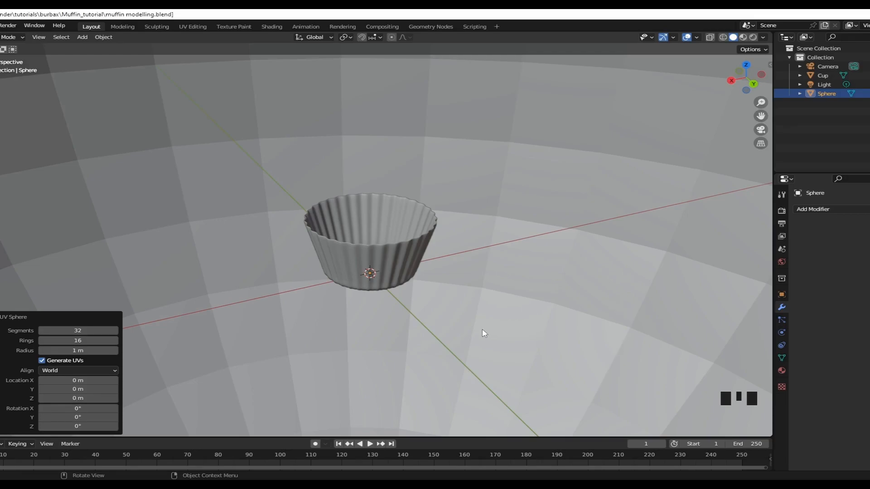
Step: Scale the sphere down by about 0.123 and again by 0.375 until it is roughly as wide as the cup's rim
key("s")
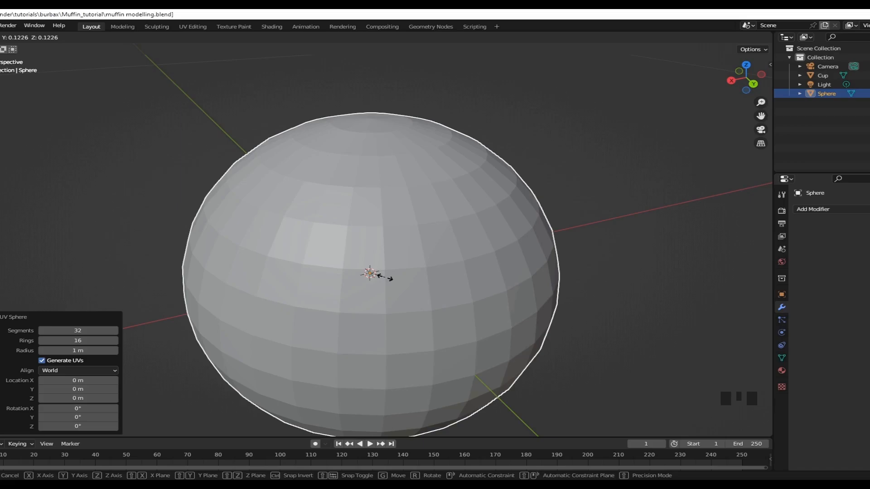
left_click(385, 278)
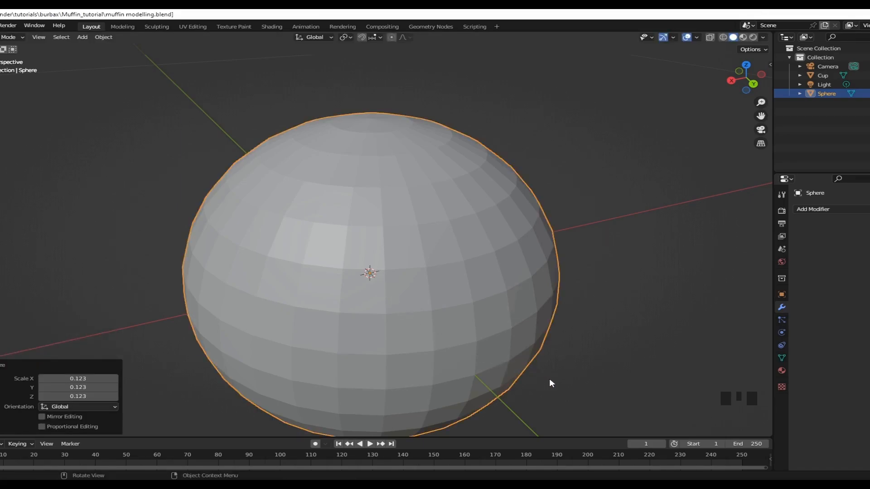
key("s")
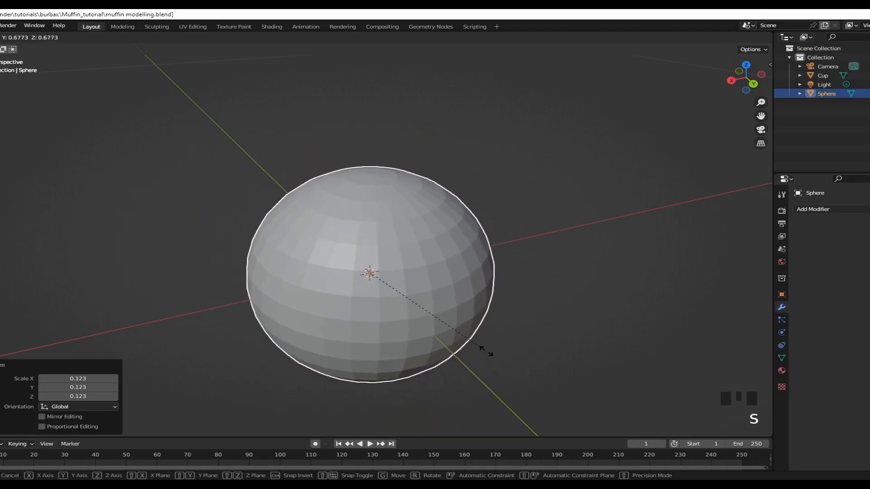
left_click(435, 316)
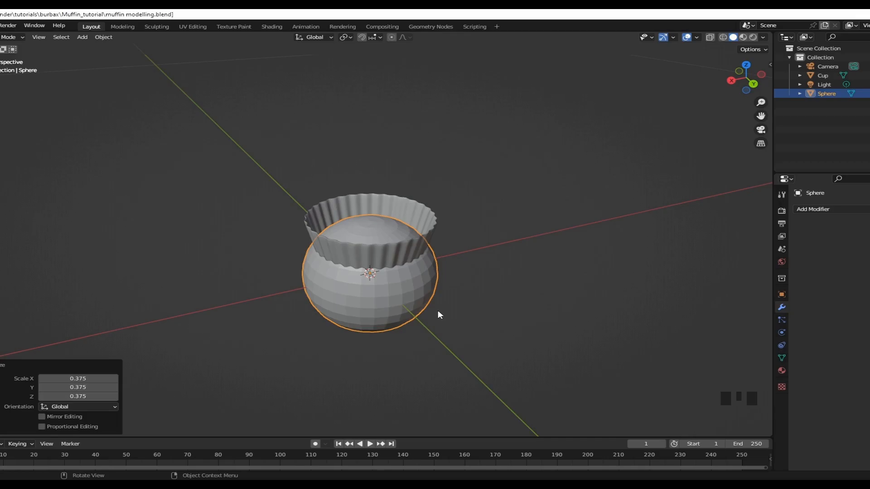
Step: Raise the sphere about 0.068 m straight up along Z so it sits over the cup's rim
key("KP_1")
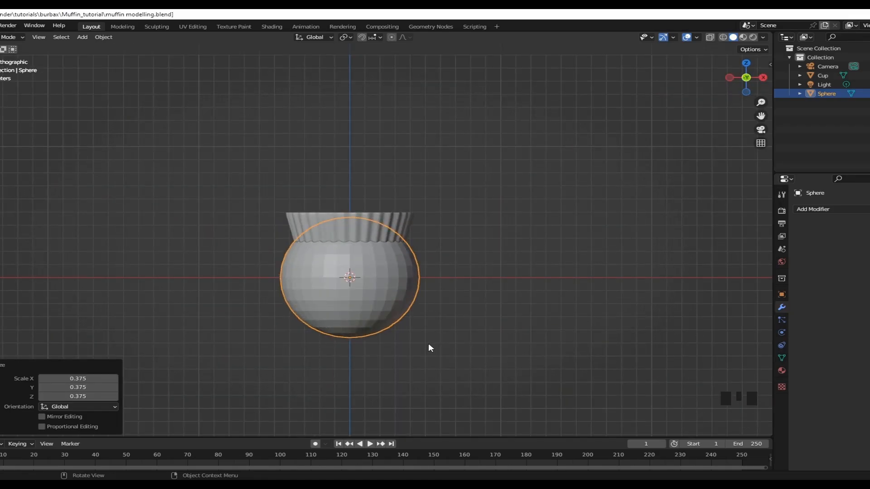
key("g")
key("z")
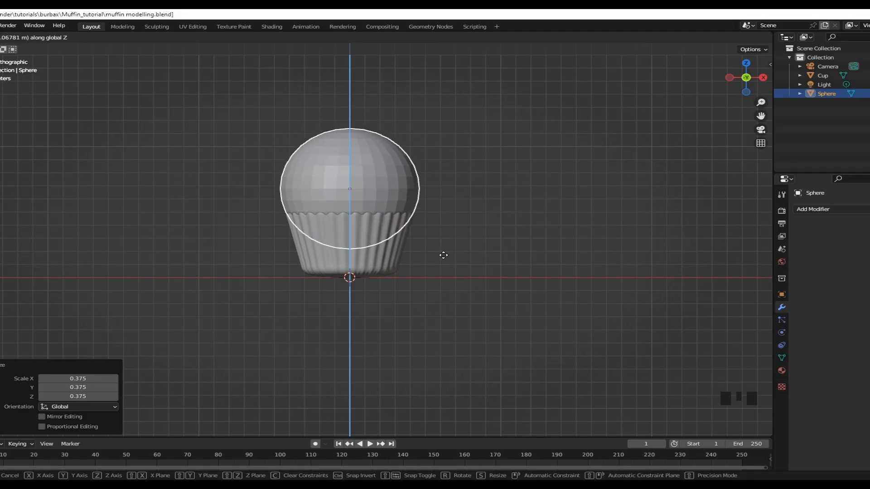
left_click(443, 255)
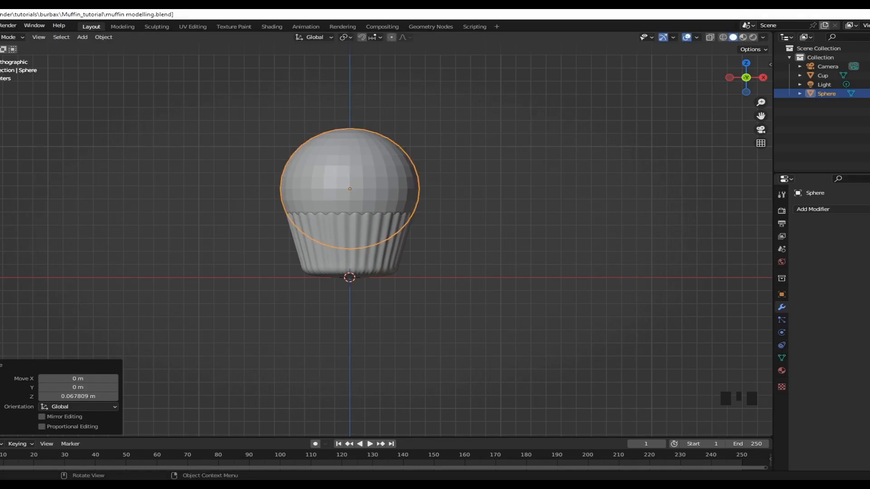
Step: Flatten the sphere to about 0.477 along Z and lower it about 0.0096 m into the cup's opening
key("s")
key("z")
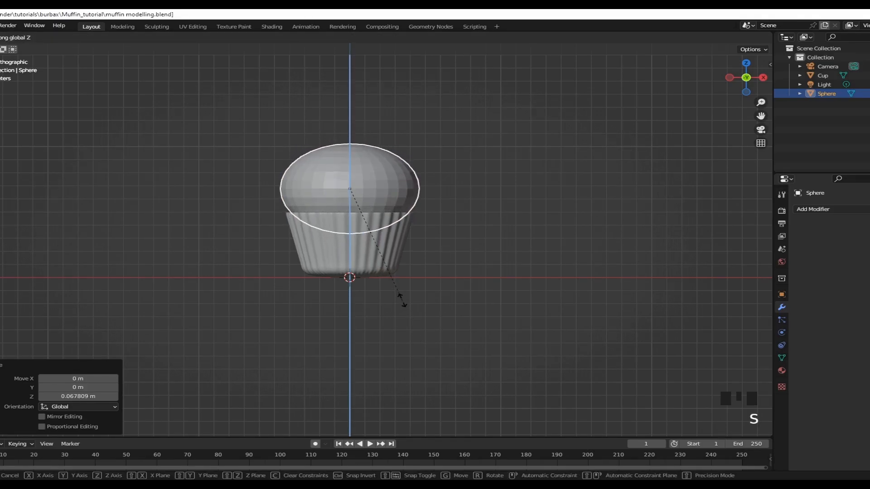
left_click(390, 249)
scroll(390, 249, "up", 3)
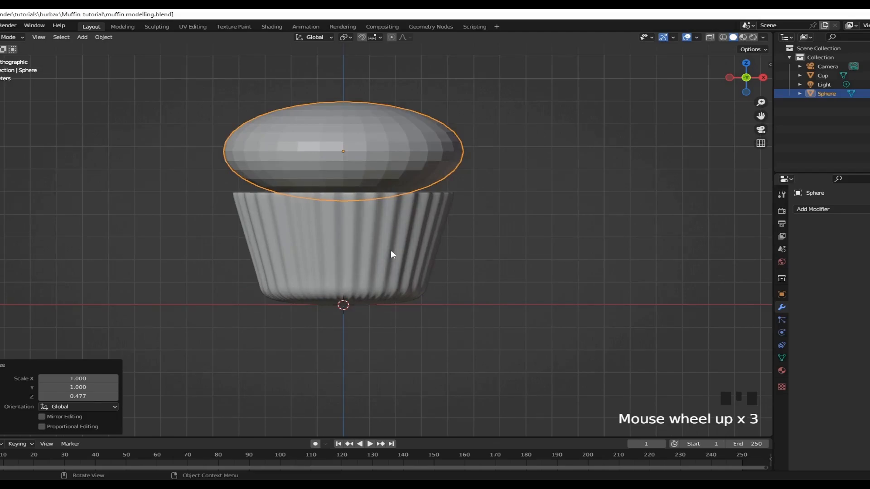
key("g")
key("z")
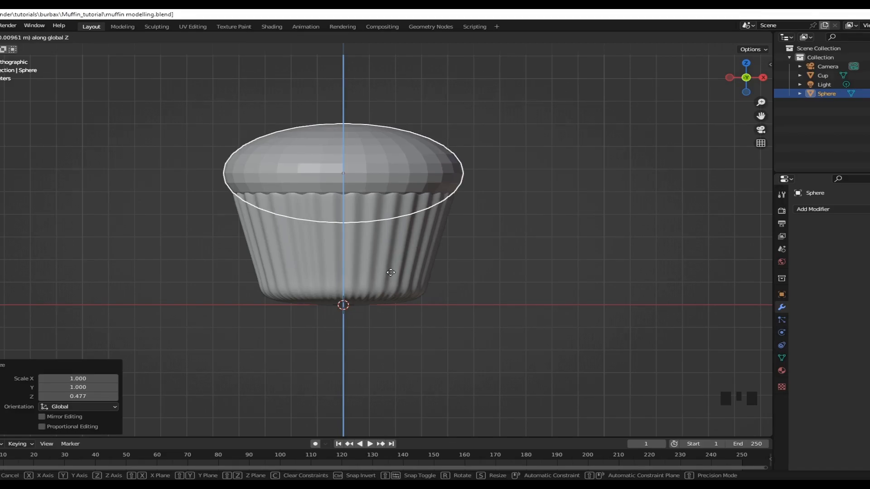
left_click(391, 272)
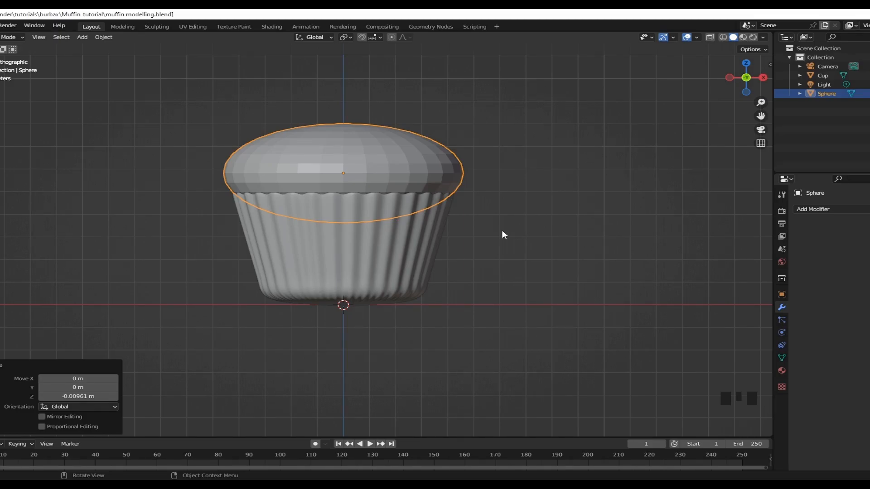
Step: In Edit Mode with X-ray on, delete the faces of the sphere's lower part that lies below the cup's rim
key("Tab")
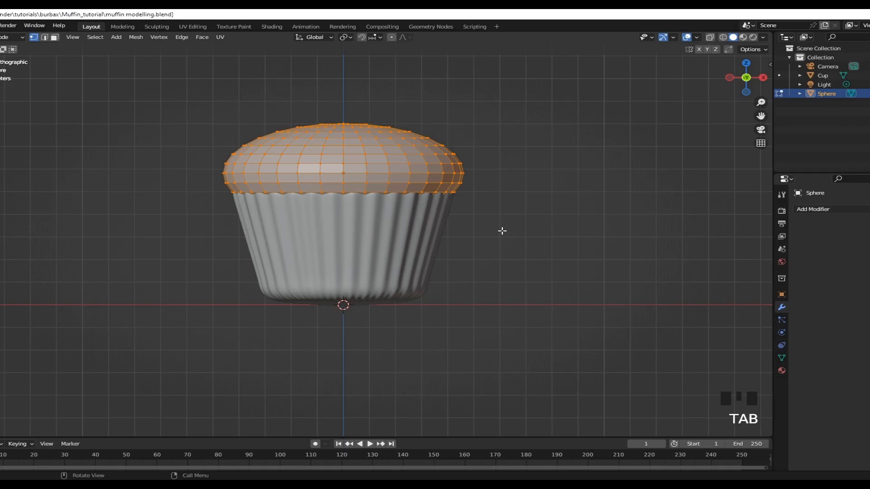
key("alt+z")
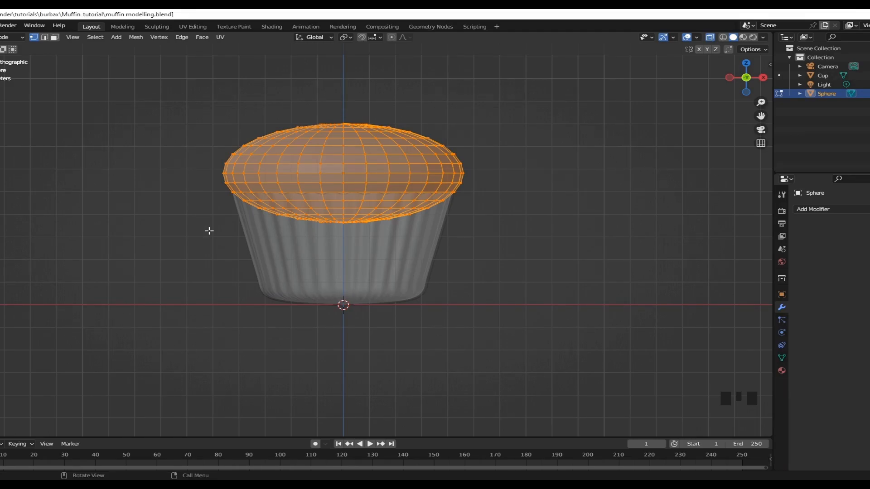
left_click_drag(207, 247, 484, 196)
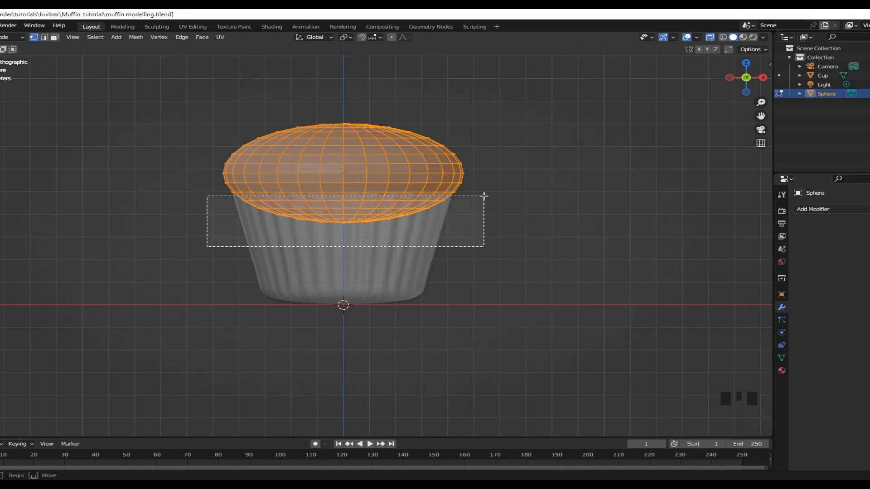
left_click_drag(484, 195, 483, 188)
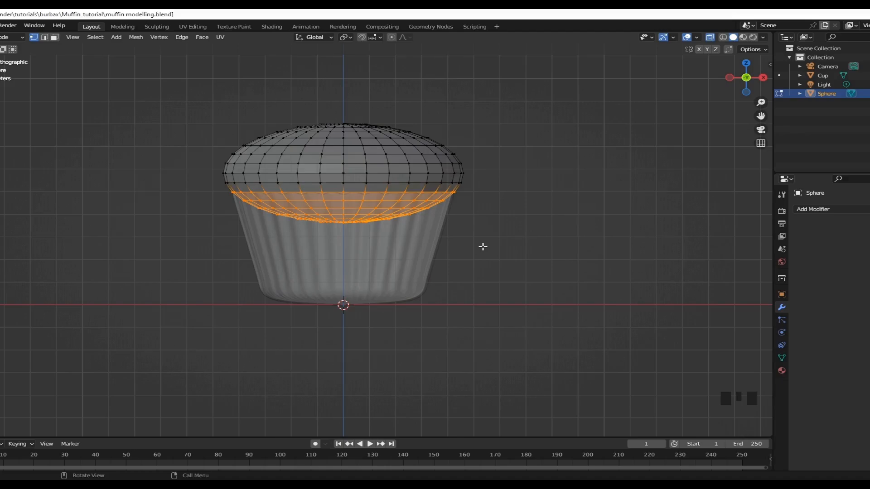
key("Delete")
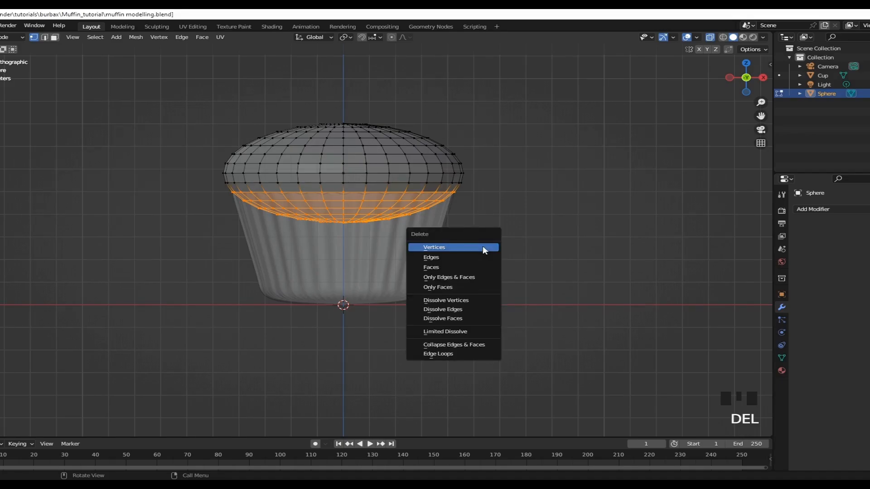
left_click(434, 268)
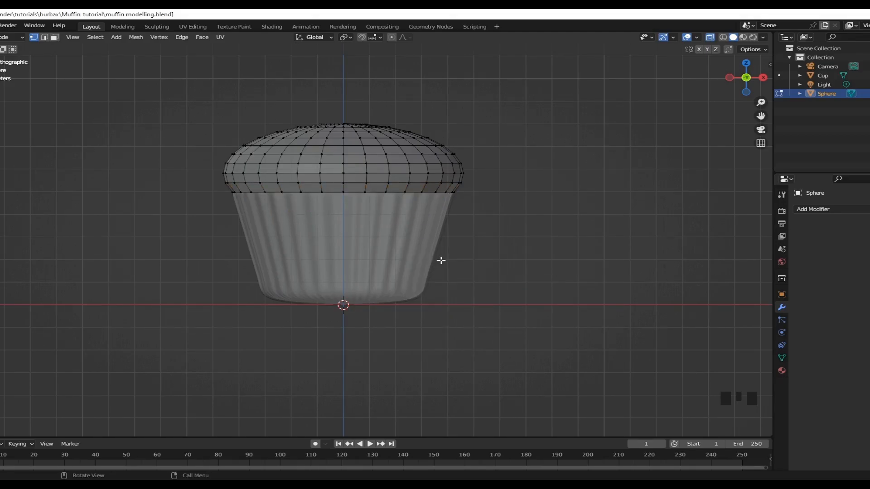
Step: Select the sphere's open bottom edge loop and scale it to about 0.985 to fit inside the cup's rim
scroll(303, 209, "up", 3)
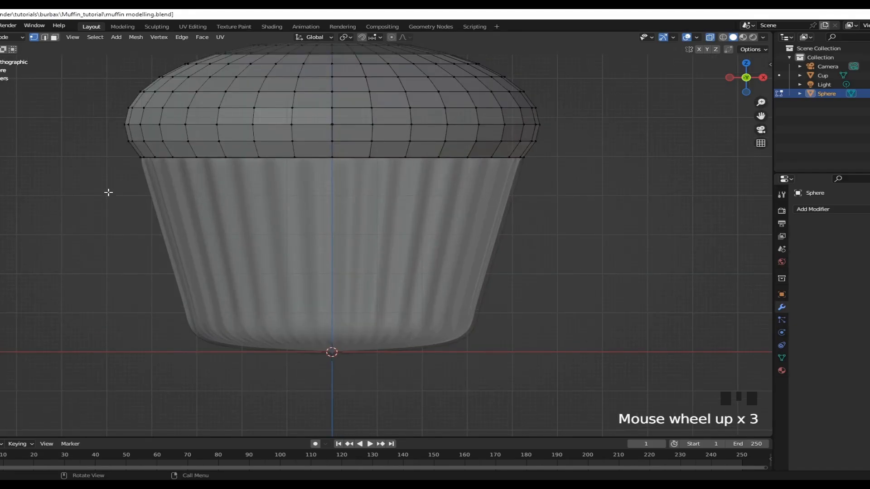
left_click_drag(99, 202, 552, 149)
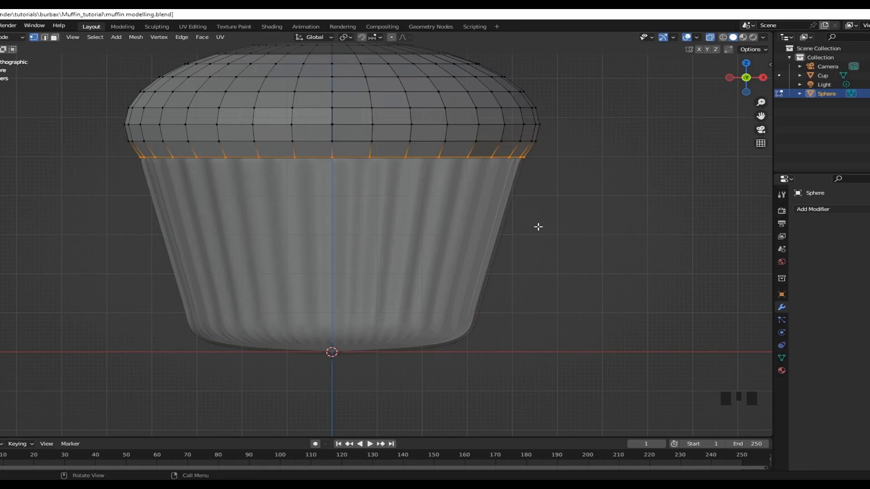
key("s")
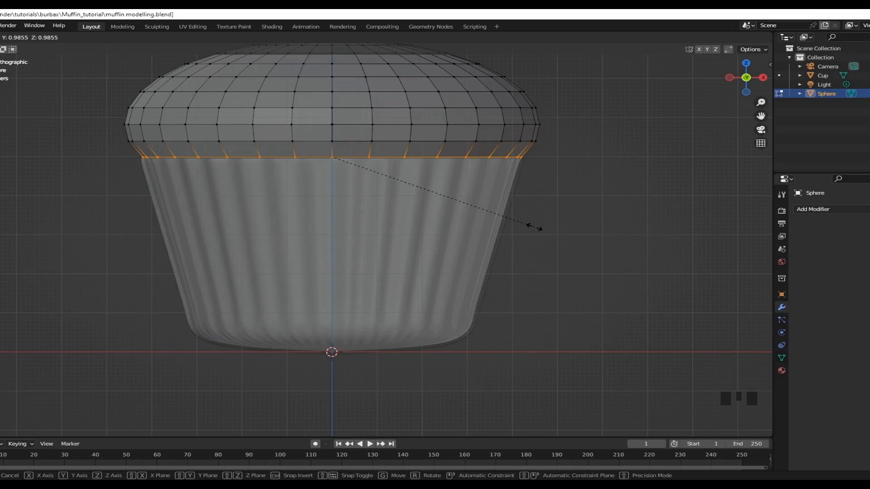
left_click(535, 228)
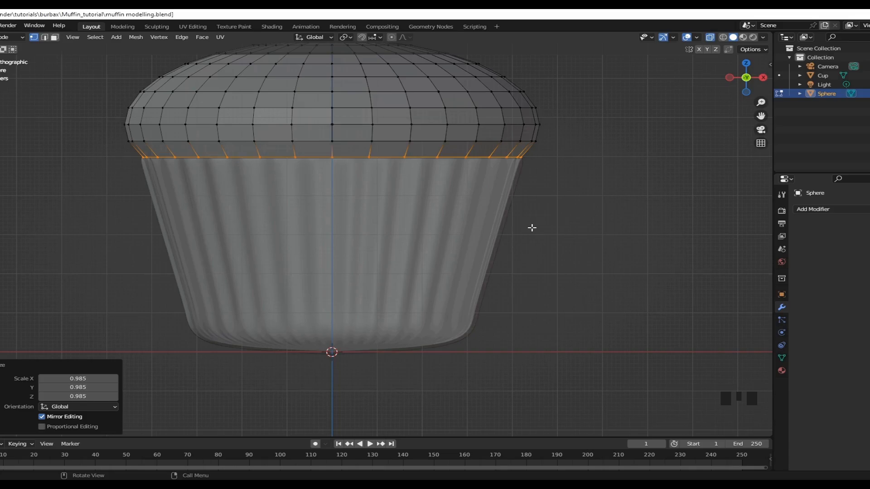
Step: Extrude the bottom edge loop about 0.0131 m down along Z and scale it to about 0.895 to follow the cup wall
key("e")
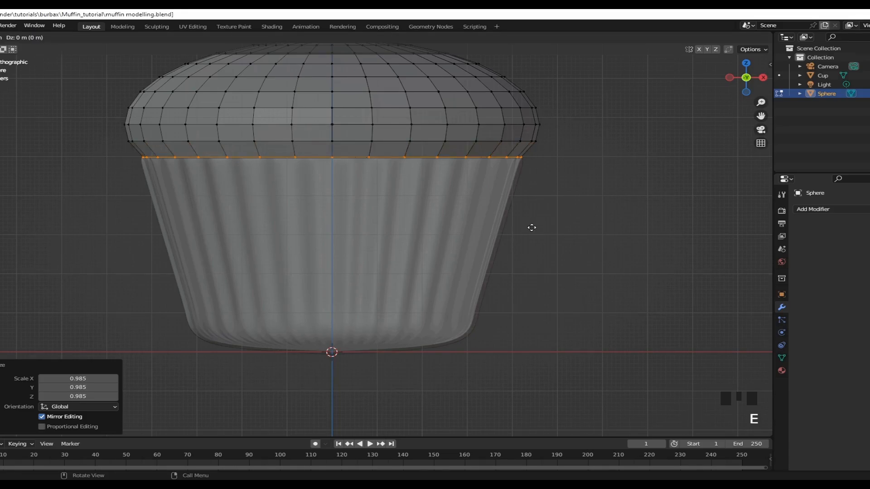
key("z")
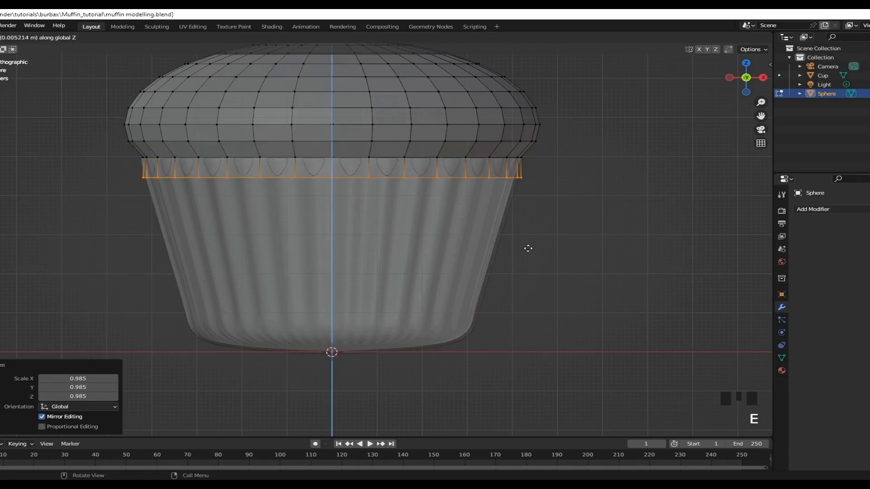
left_click(522, 278)
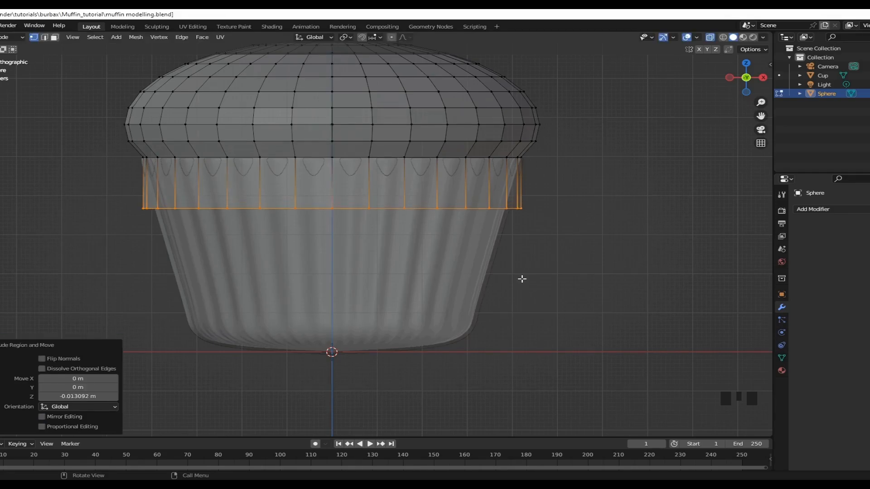
key("s")
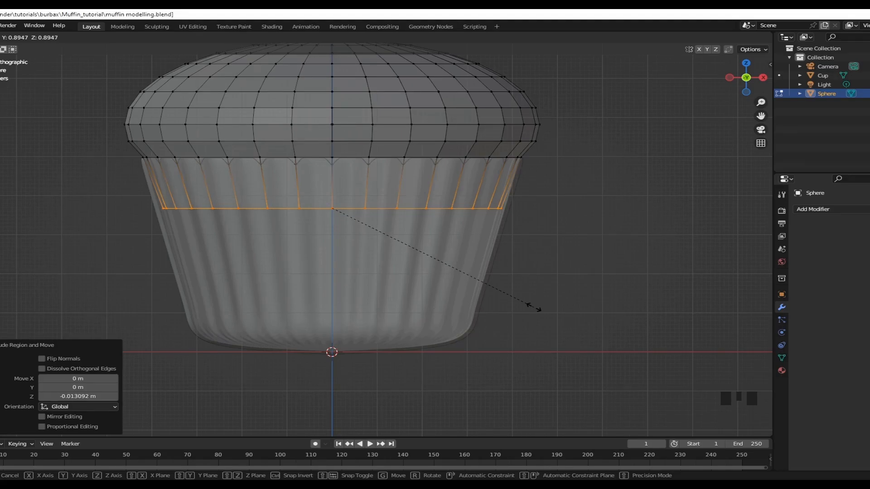
left_click(534, 308)
Step: Extrude the loop another 0.0145 m or so downward and narrow it to about 0.913 inside the cup
key("e")
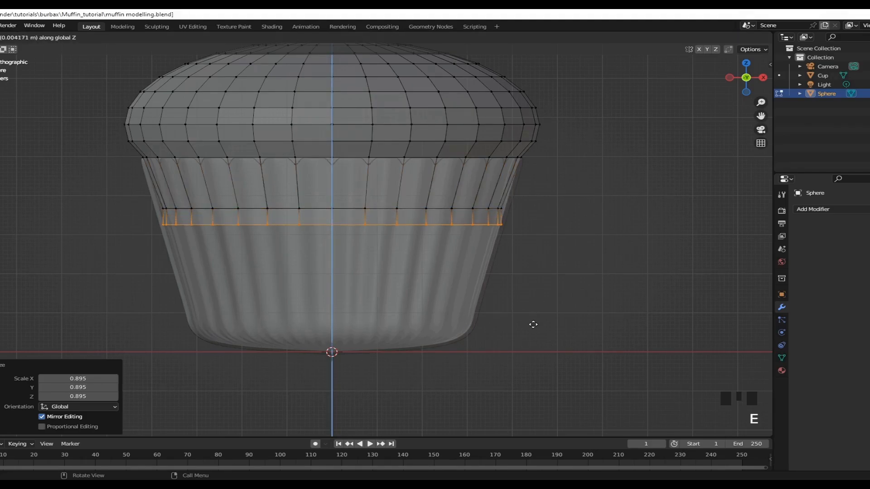
left_click(533, 362)
key("s")
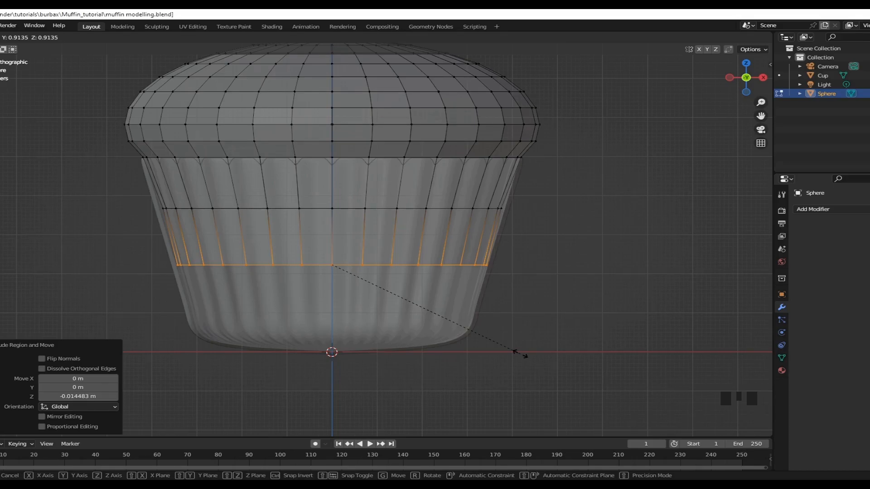
left_click(514, 351)
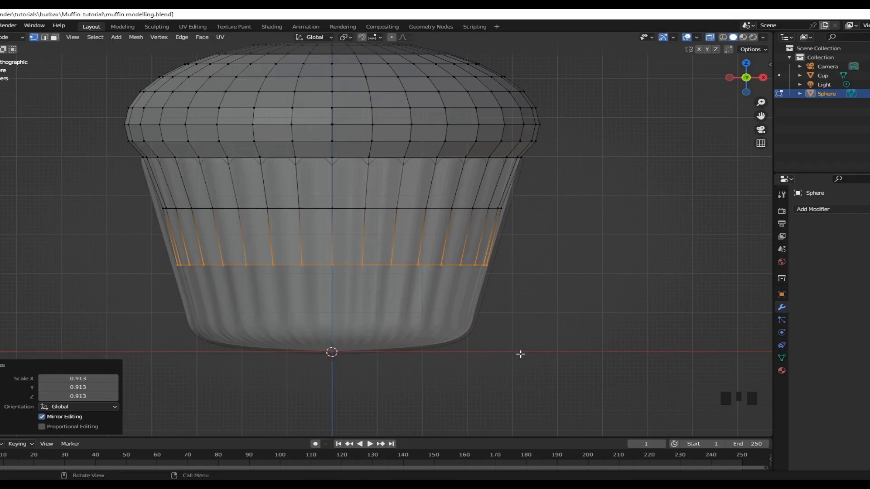
Step: Extrude the loop about 0.0133 m further down along Z and scale it to about 0.897 near the cup's base
key("e")
key("z")
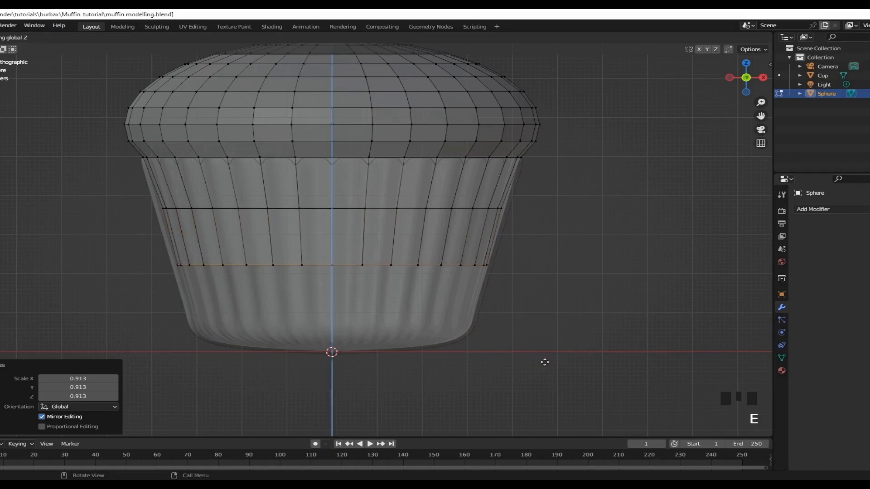
left_click(542, 413)
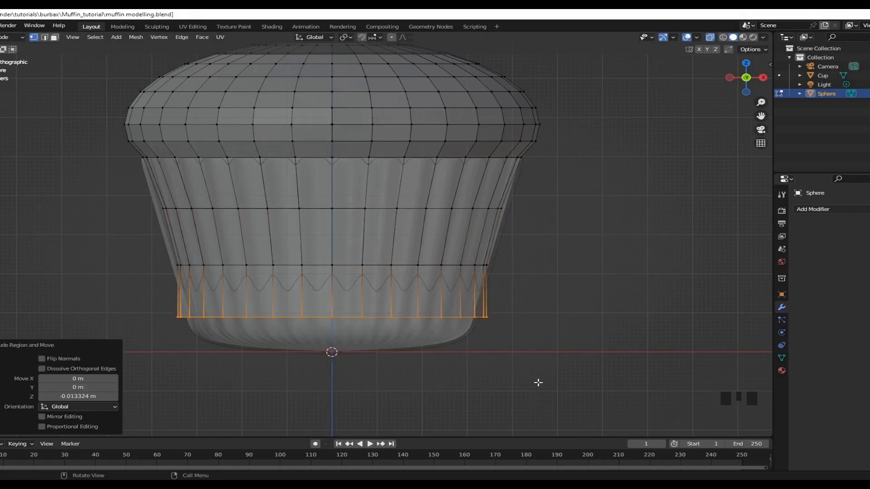
key("s")
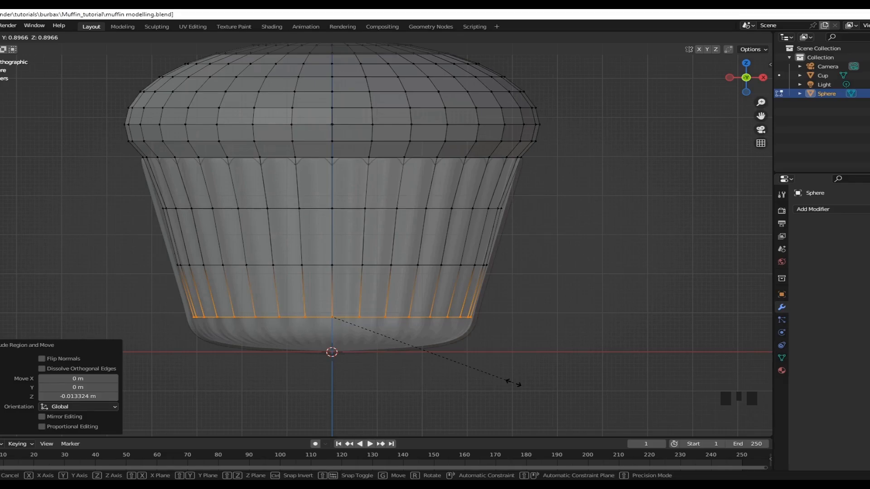
left_click(512, 382)
Step: Extrude a last ring about 0.0066 m down to the cup's base and shrink it to about 0.699
key("e")
key("z")
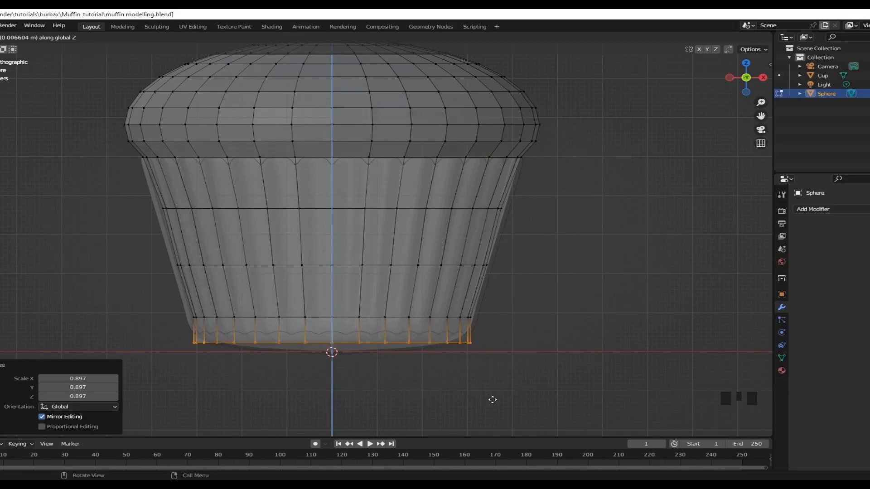
left_click(492, 399)
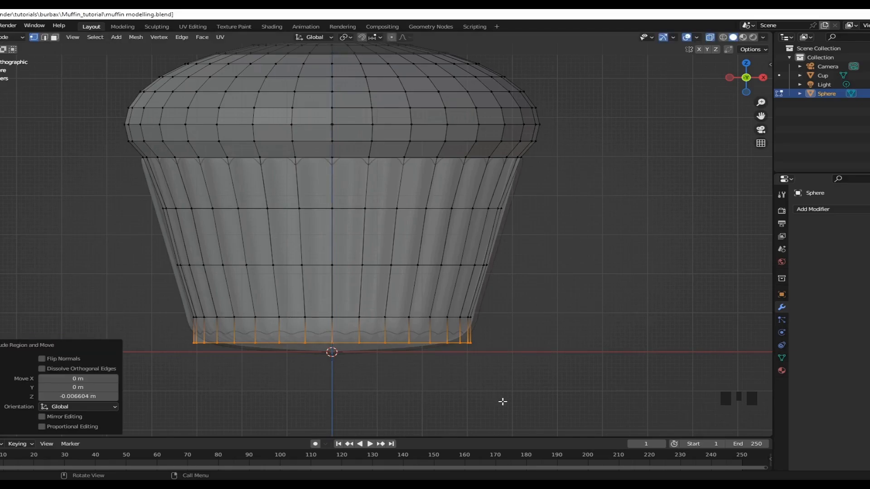
key("s")
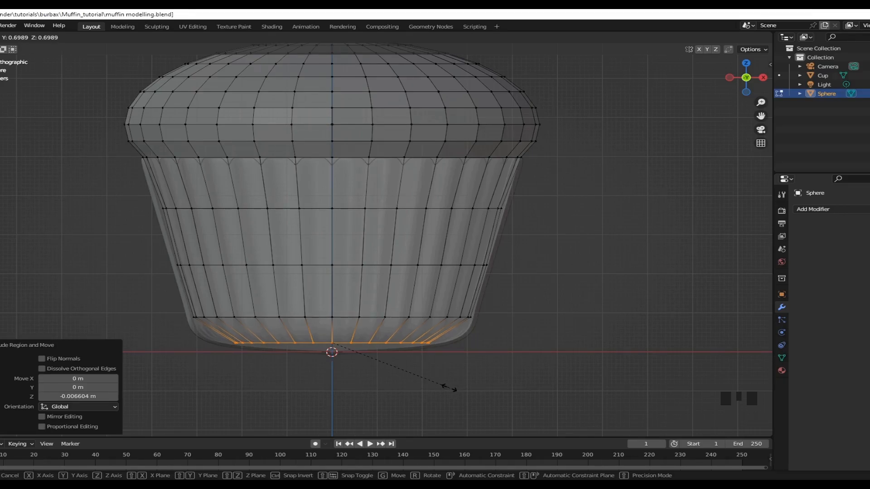
left_click(449, 388)
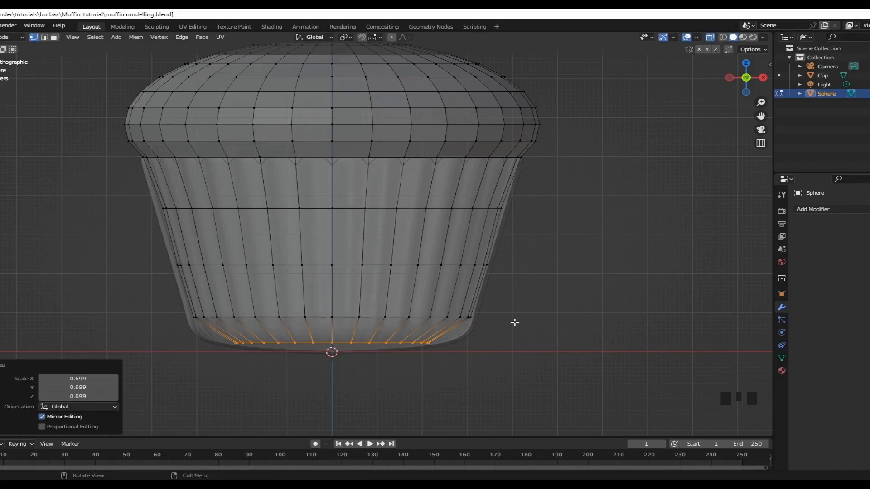
Step: Turn off X-ray, return to Object Mode, deselect the muffin body and check its fit in the cup from the front
key("alt+z")
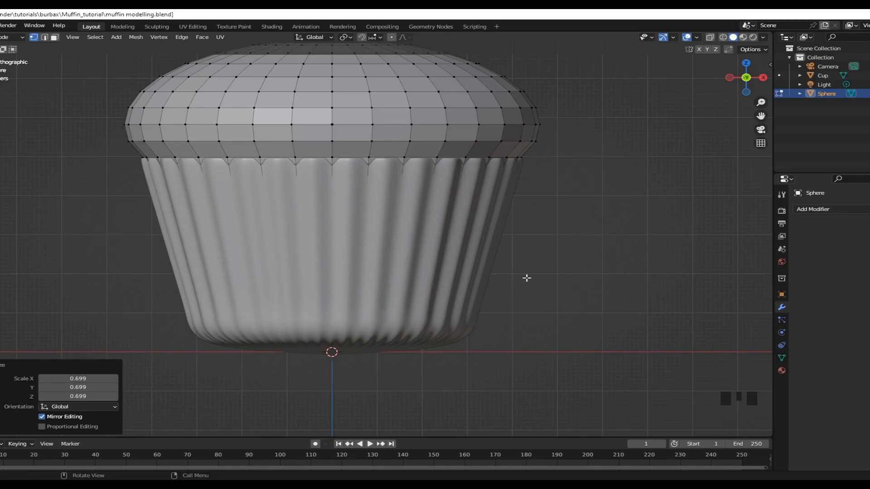
key("Tab")
left_click(547, 301)
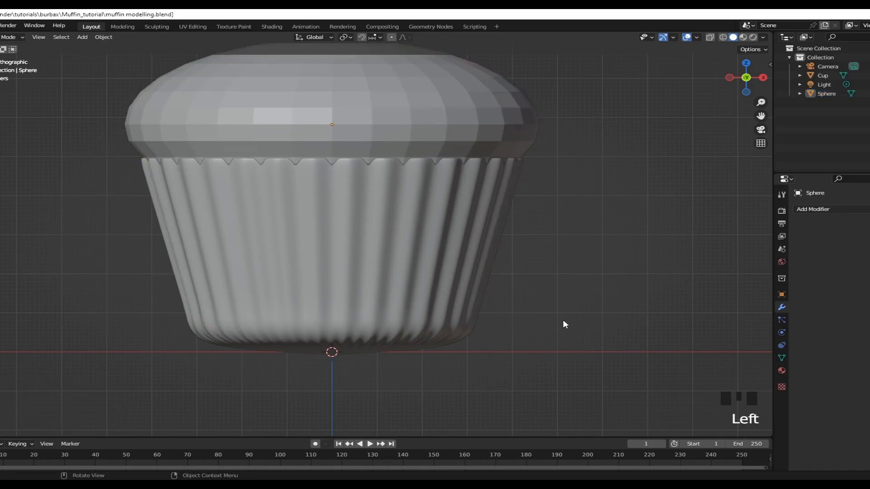
scroll(564, 325, "down", 2)
mouse_move(567, 313)
middle_mouse_down()
mouse_move(467, 313)
mouse_move(387, 335)
mouse_move(332, 334)
mouse_move(575, 325)
middle_mouse_up()
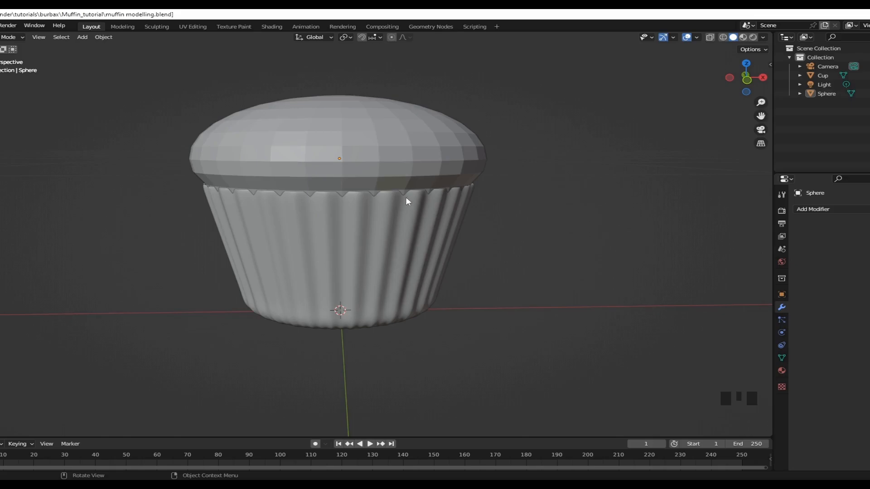
key("KP_1")
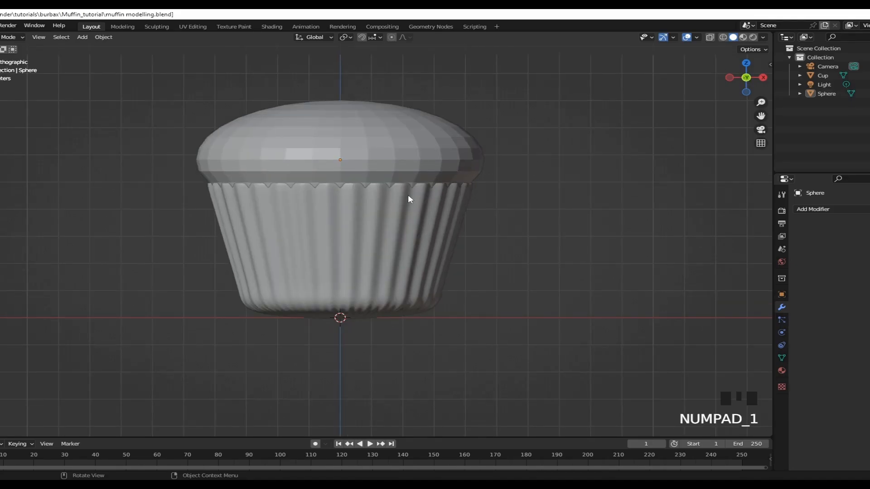
Step: Move the muffin body down about 0.0005 m along Z so it sits slightly deeper in the cup
left_click(375, 164)
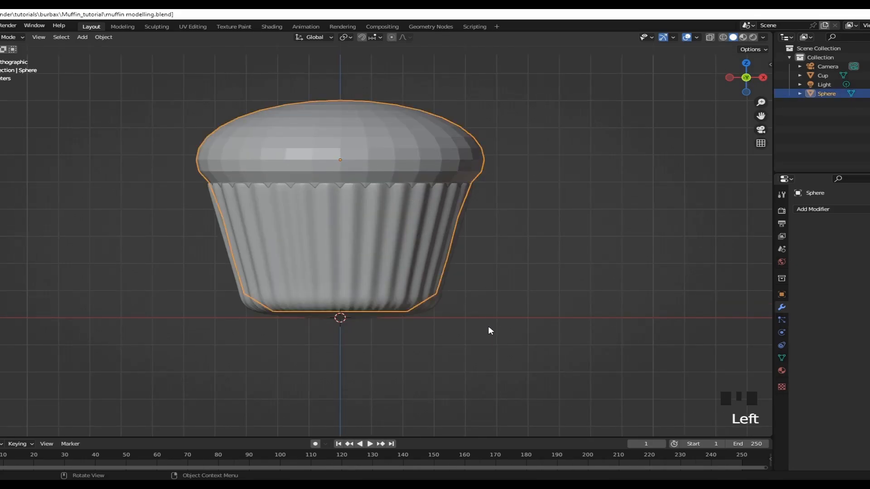
key("g")
key("z")
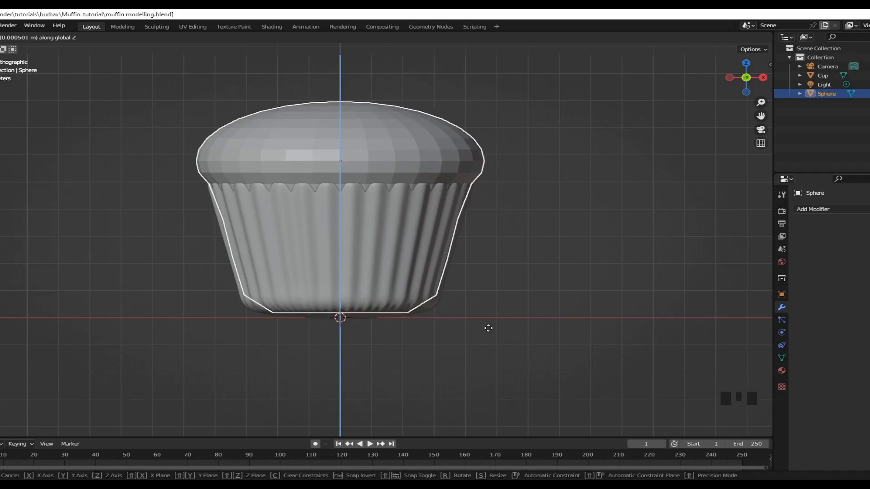
left_click(488, 328)
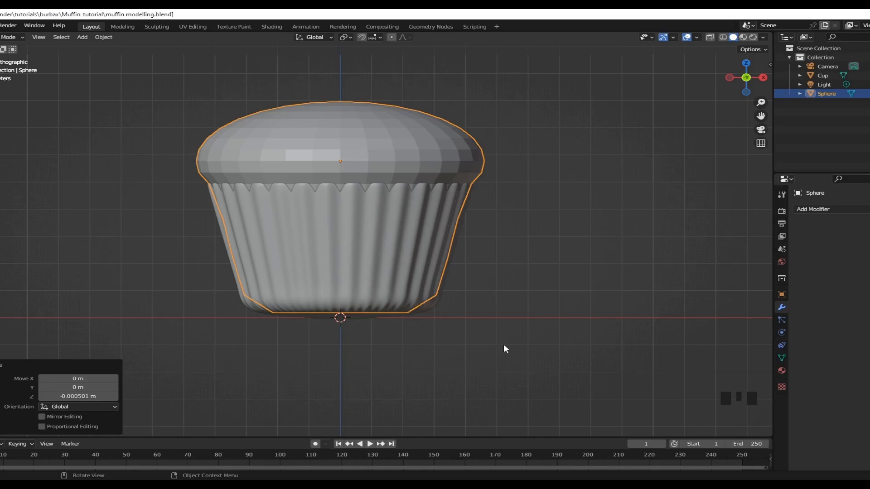
Step: Scale the muffin body uniformly to about 0.984 and check how it meets the cup's fluted rim
key("s")
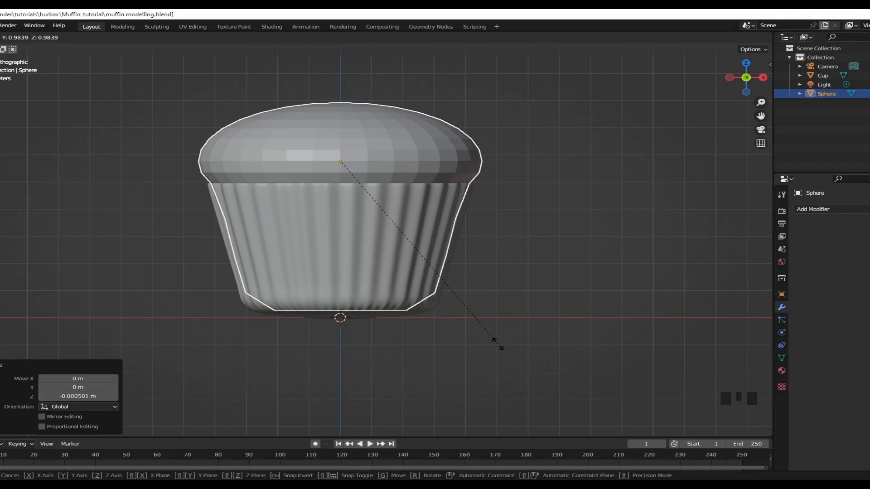
left_click(498, 344)
scroll(377, 165, "up", 4)
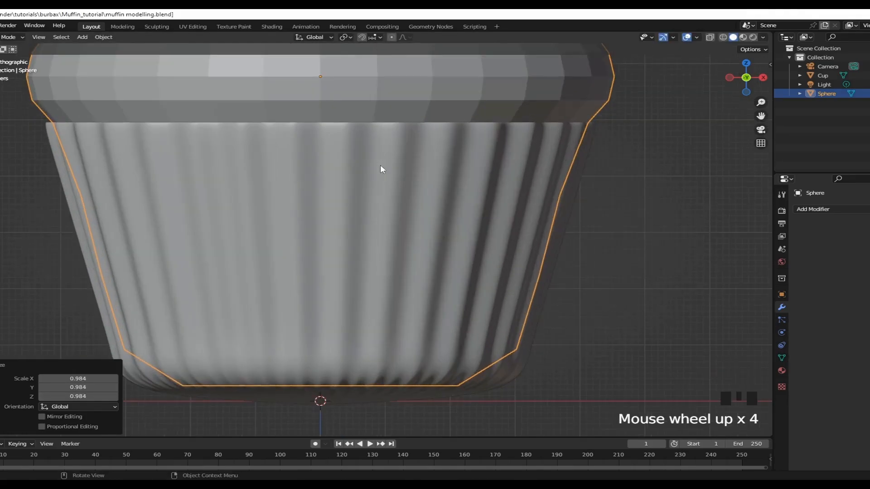
middle_click_drag(391, 172, 370, 207)
scroll(368, 205, "down", 2)
middle_click_drag(469, 244, 363, 226)
scroll(363, 232, "down", 3)
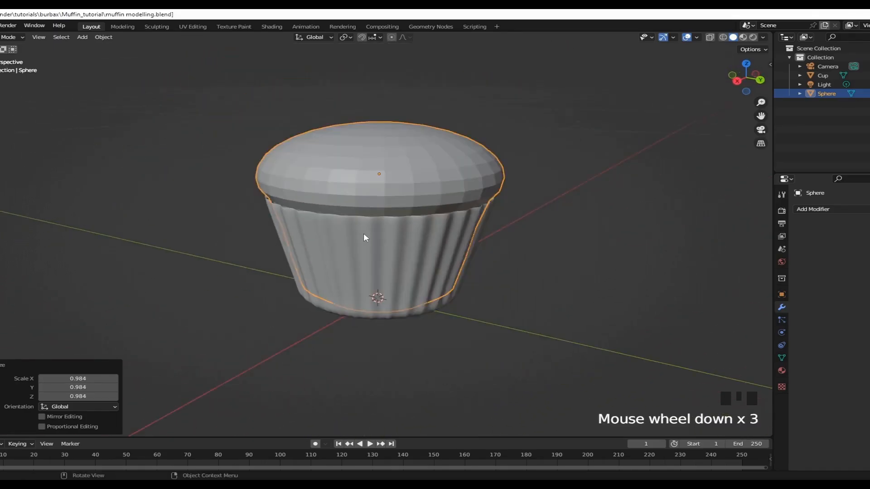
middle_click_drag(361, 265, 488, 243)
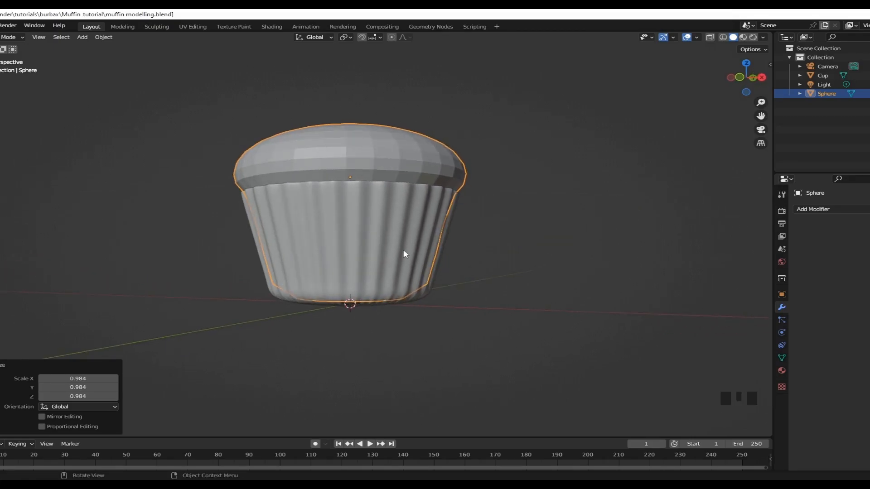
Step: Hide the paper cup to expose the underside of the muffin body
left_click(504, 294)
left_click(388, 249)
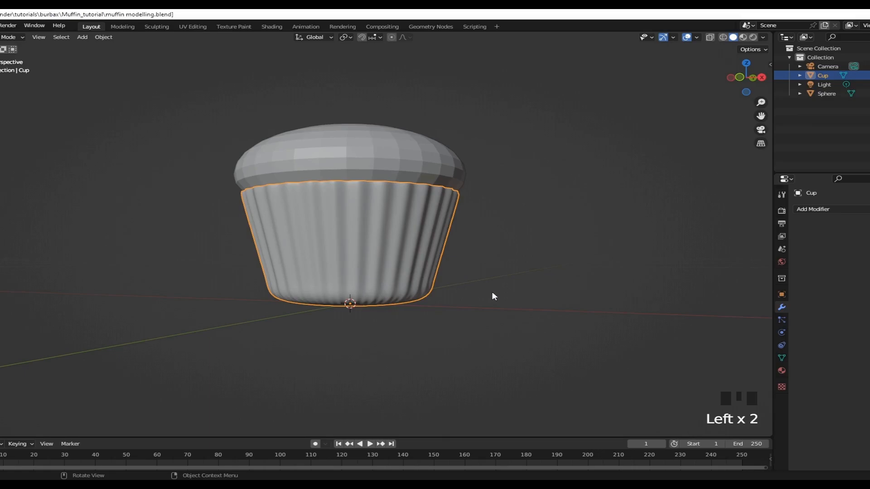
key("h")
middle_click_drag(445, 324, 367, 284)
scroll(408, 272, "up", 2)
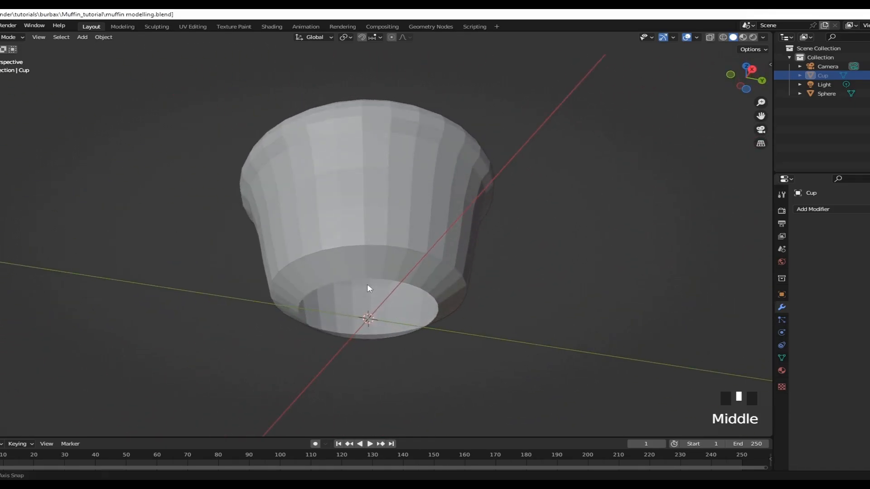
Step: In Edit Mode, select the open edge loop at the muffin body's base and fill it with a face
left_click(385, 256)
key("Tab")
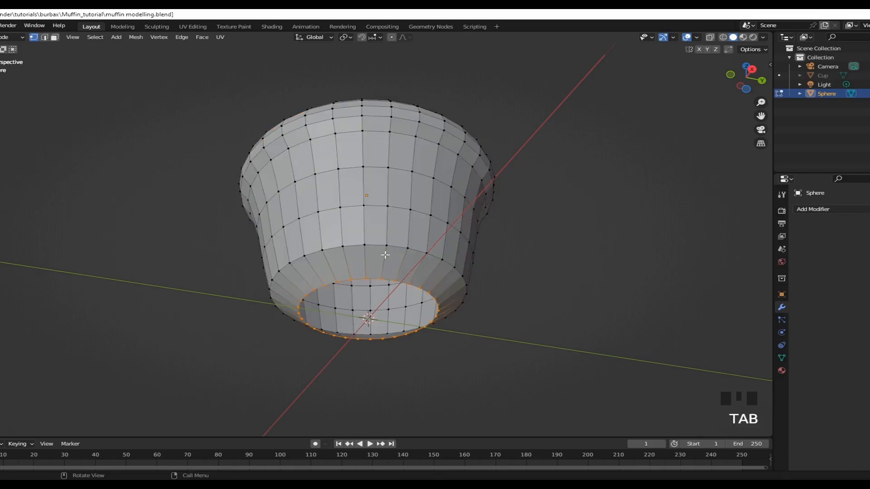
middle_click_drag(486, 341, 398, 249)
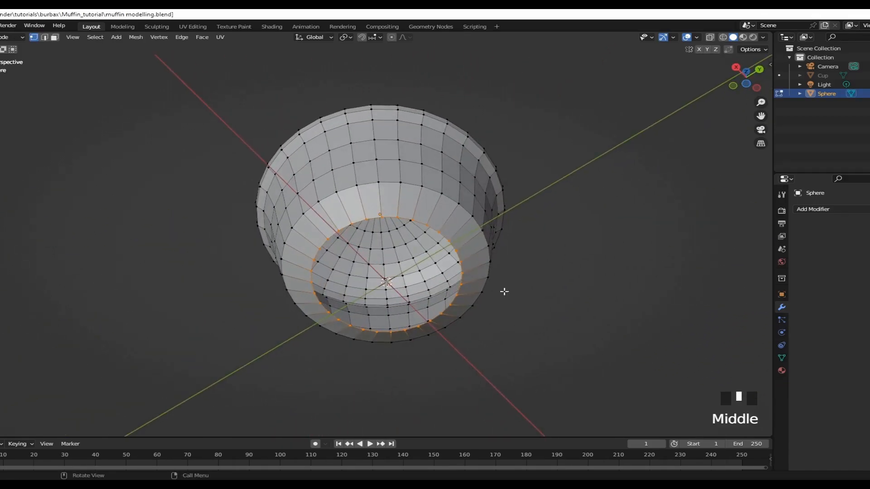
left_click(543, 322)
scroll(464, 265, "up", 3)
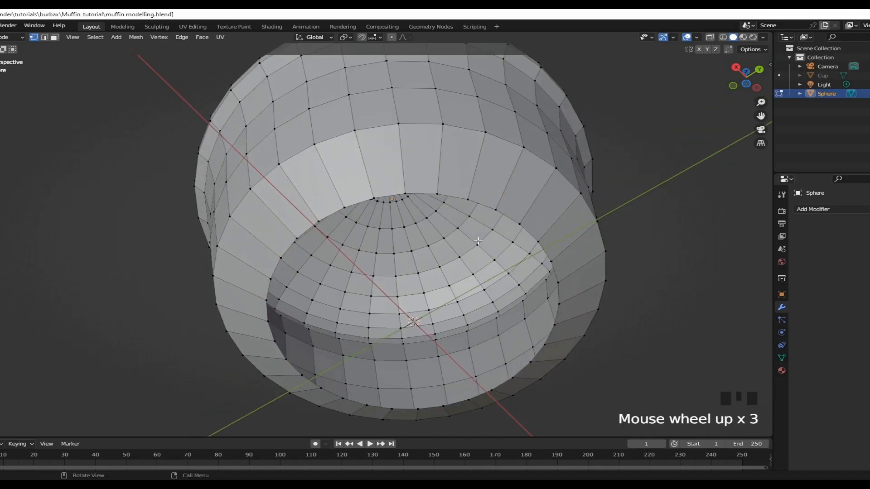
left_click(495, 211, "alt")
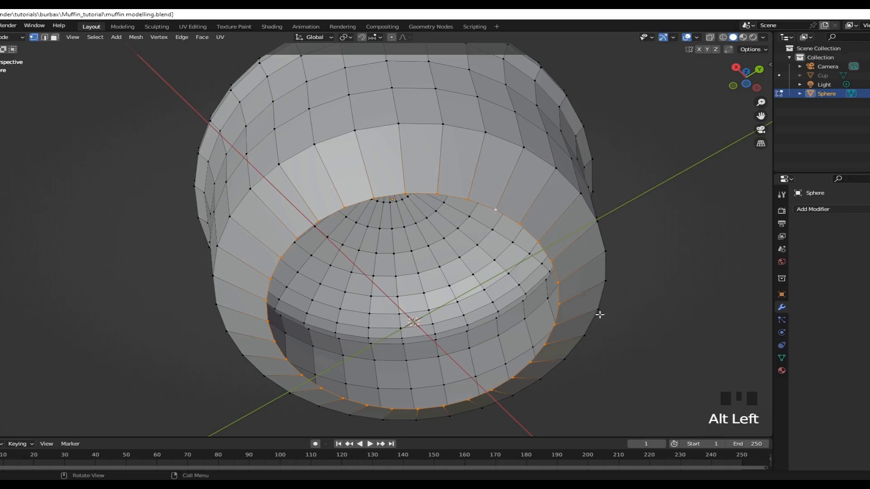
scroll(600, 315, "down", 1)
key("f")
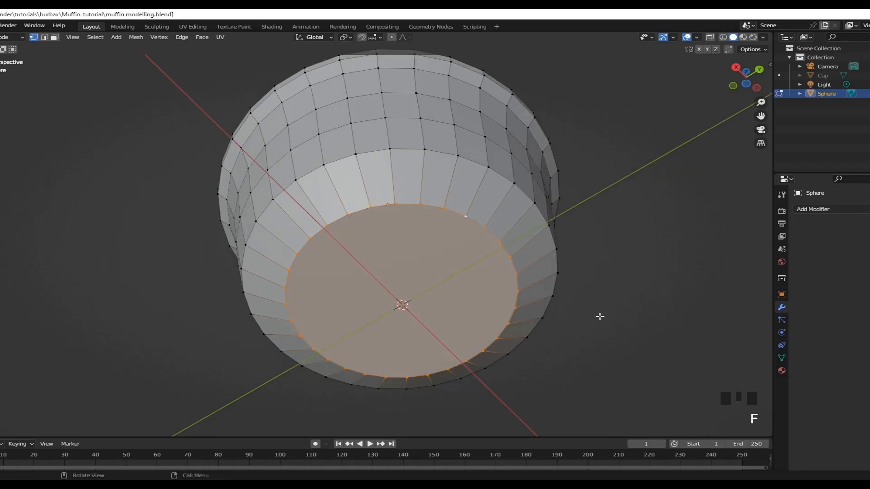
Step: Return the muffin body to Object Mode and unhide the cup
middle_click_drag(631, 337, 575, 392)
scroll(558, 365, "down", 5)
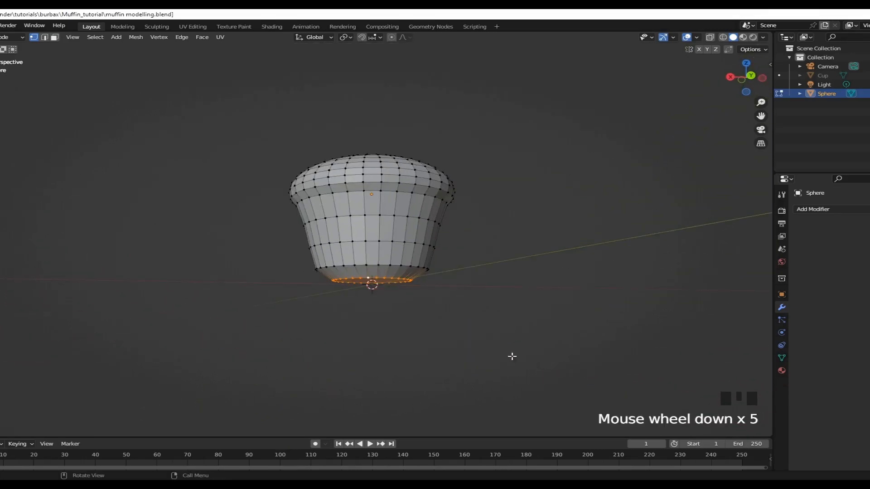
left_click(456, 353)
key("Tab")
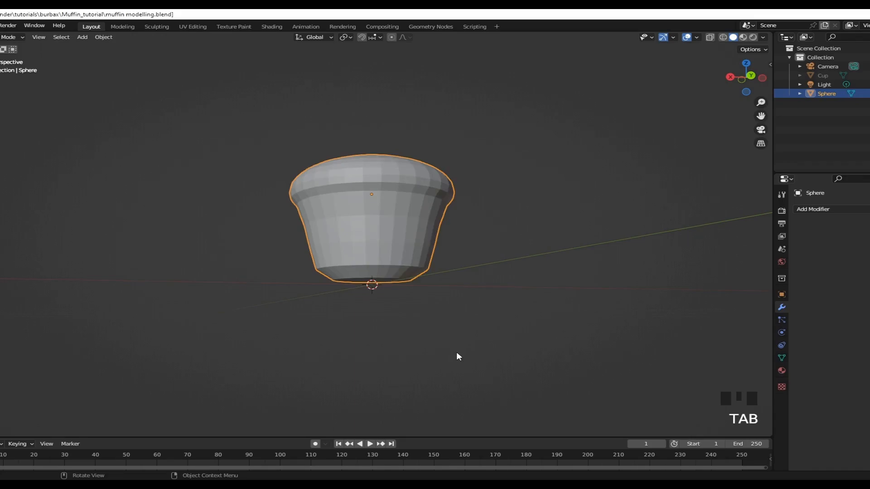
key("alt+h")
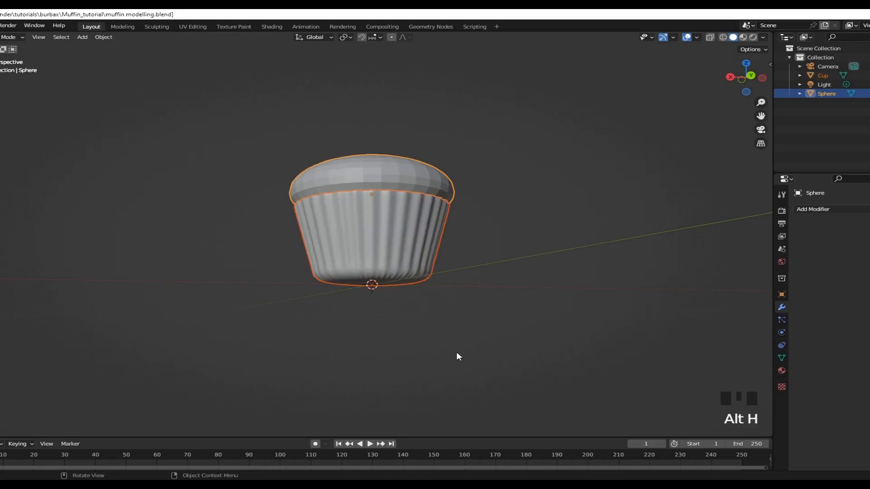
Step: Select only the muffin body and apply Shade Auto Smooth to it
middle_click_drag(394, 314, 491, 340)
scroll(462, 318, "up", 3)
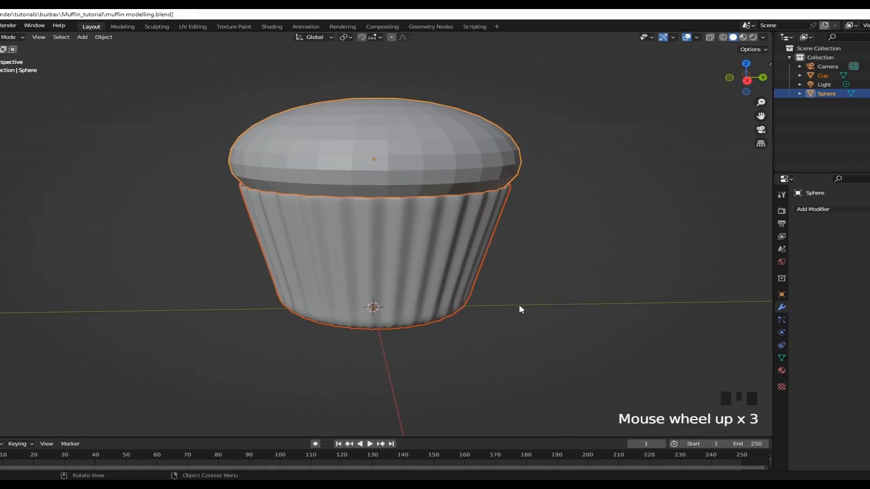
left_click(554, 291)
left_click(416, 174)
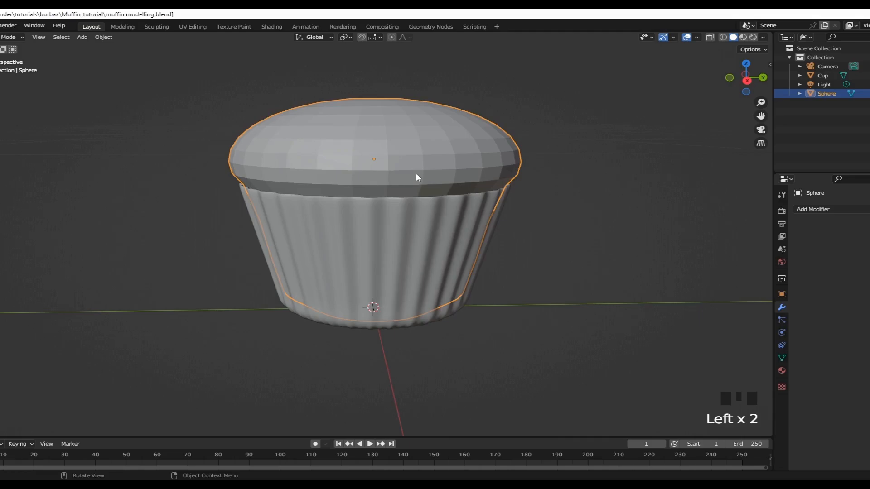
right_click(417, 176)
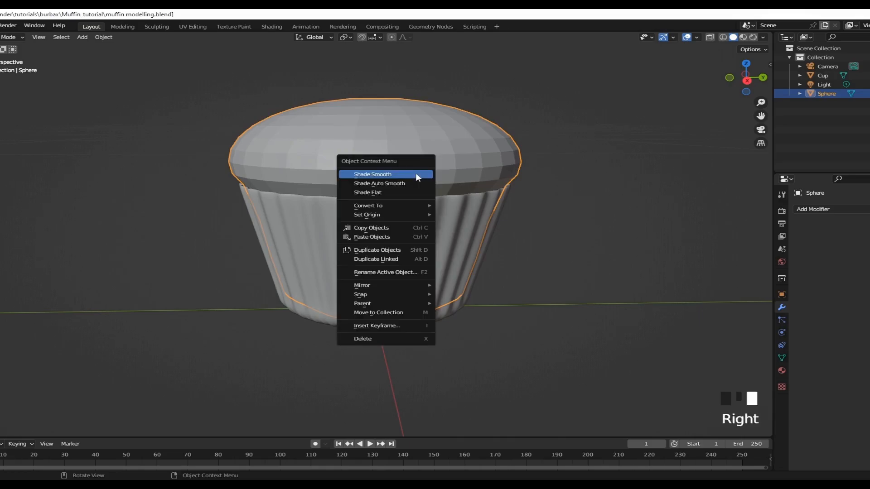
left_click(386, 183)
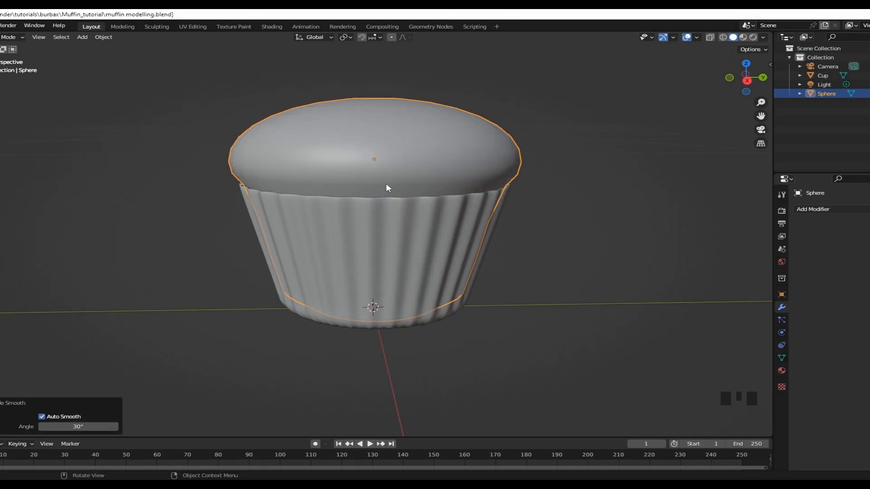
Step: Scale the muffin body uniformly to about 1.012 from the front view and check that it fills the cup's flutes
scroll(368, 197, "up", 2)
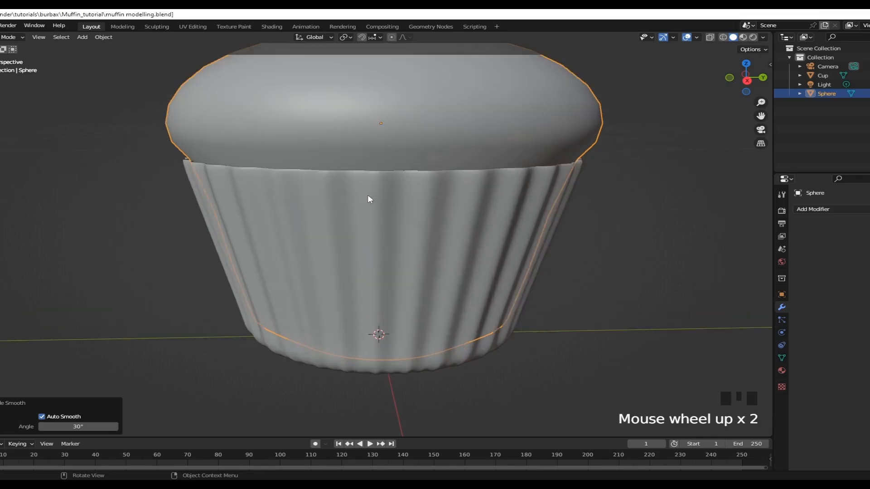
middle_click_drag(368, 196, 400, 193)
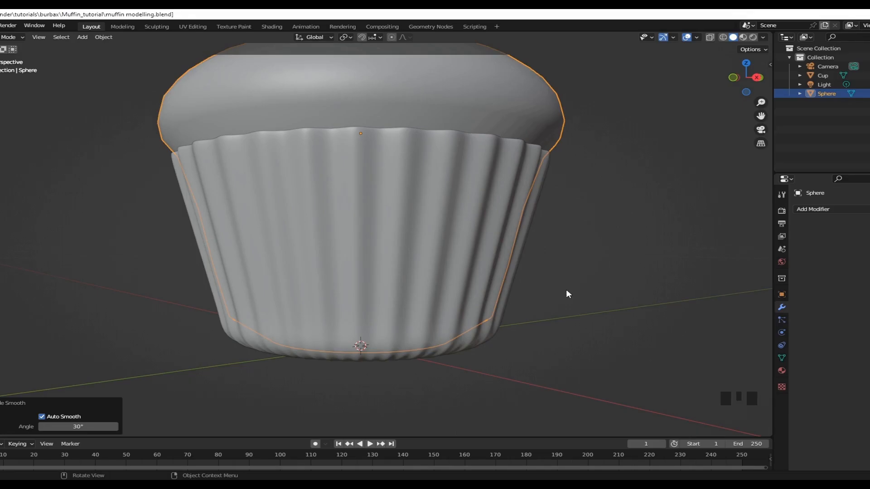
key("KP_1")
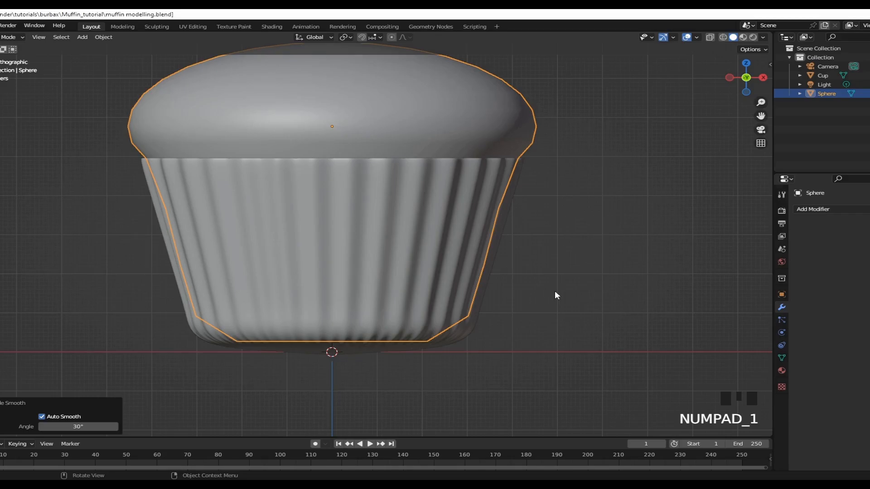
key("s")
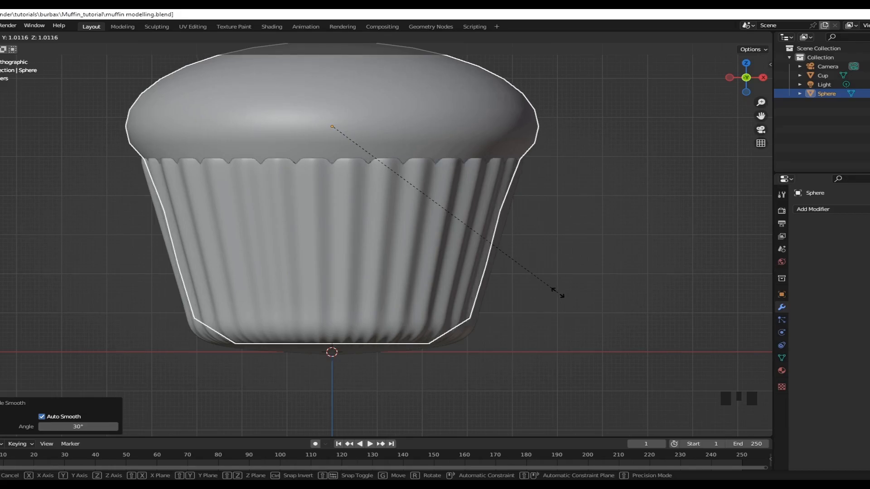
left_click(557, 292)
middle_click_drag(310, 163, 481, 208)
scroll(272, 198, "up", 2)
scroll(449, 253, "down", 2)
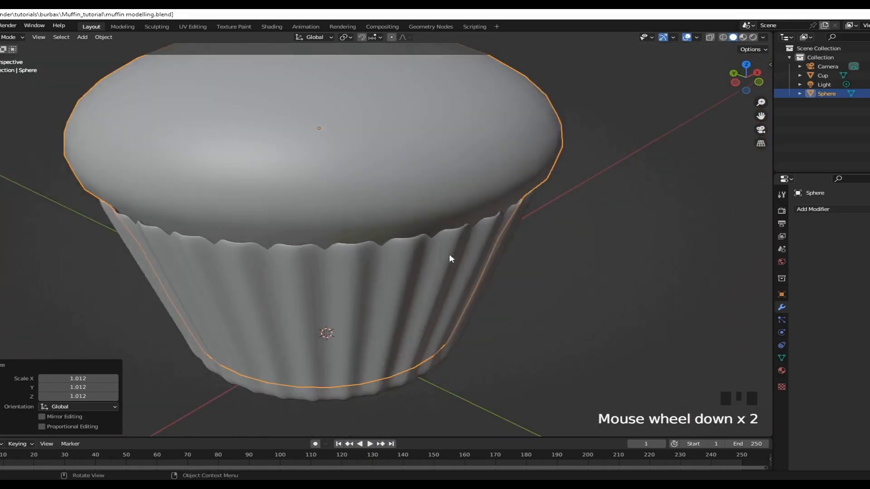
scroll(449, 256, "down", 1)
middle_click_drag(435, 292, 565, 280)
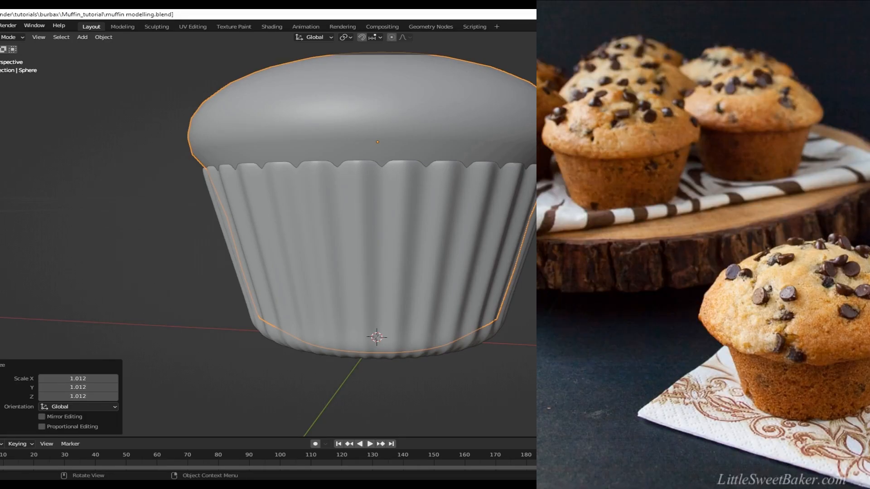
Step: Deselect the muffin body and examine the muffin's proportions and cup fit from the front, the right side and all around
key("KP_1")
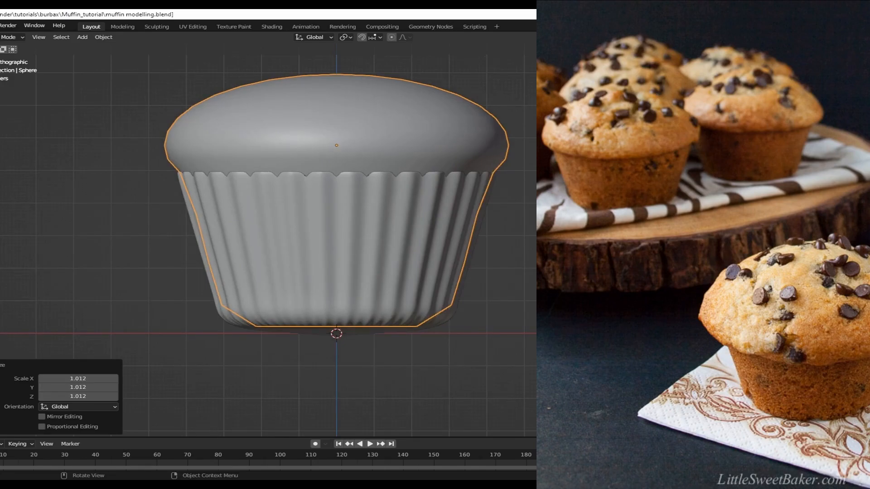
middle_click_drag(512, 302, 457, 293)
scroll(519, 296, "down", 1)
scroll(507, 289, "down", 1)
left_click(524, 299)
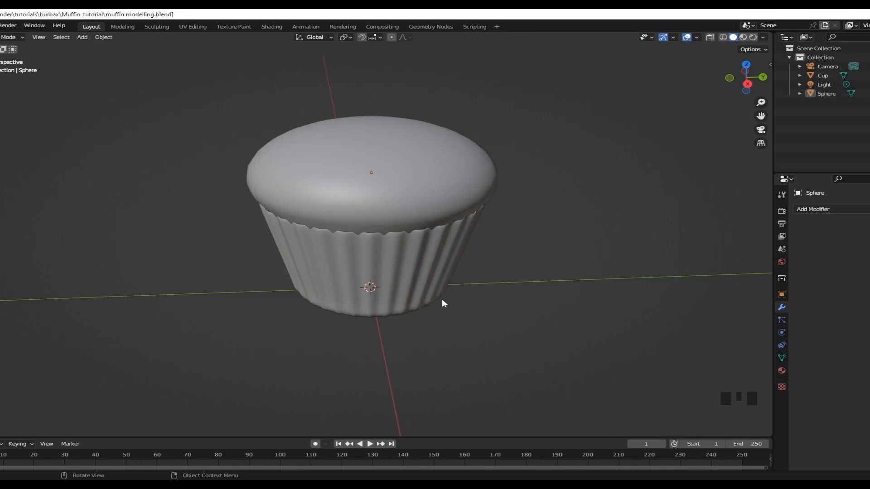
middle_click_drag(454, 305, 319, 270)
scroll(325, 285, "down", 1)
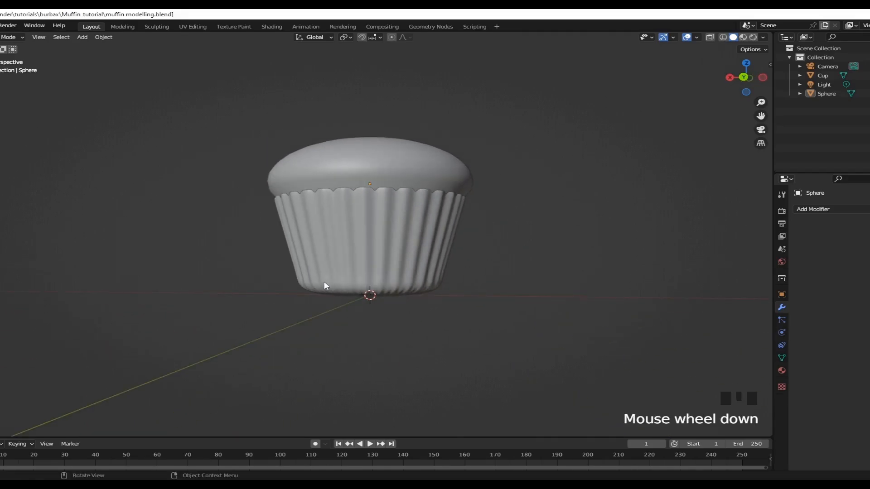
key("KP_1")
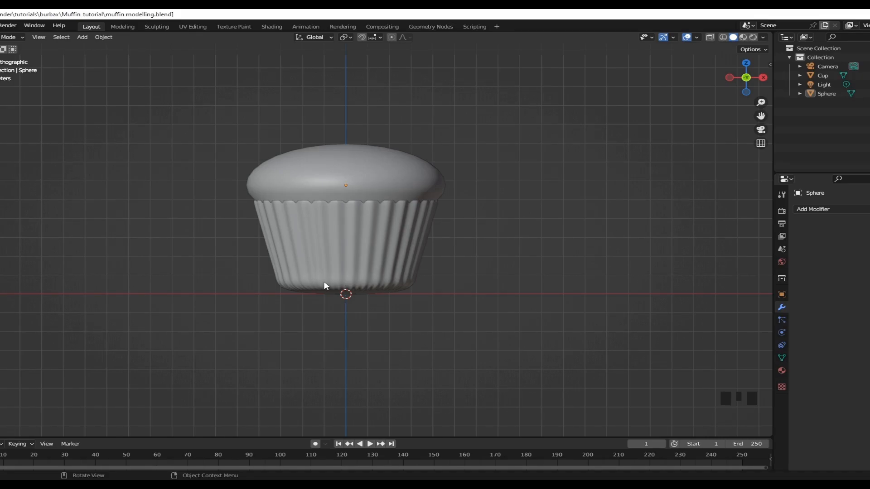
key("KP_3")
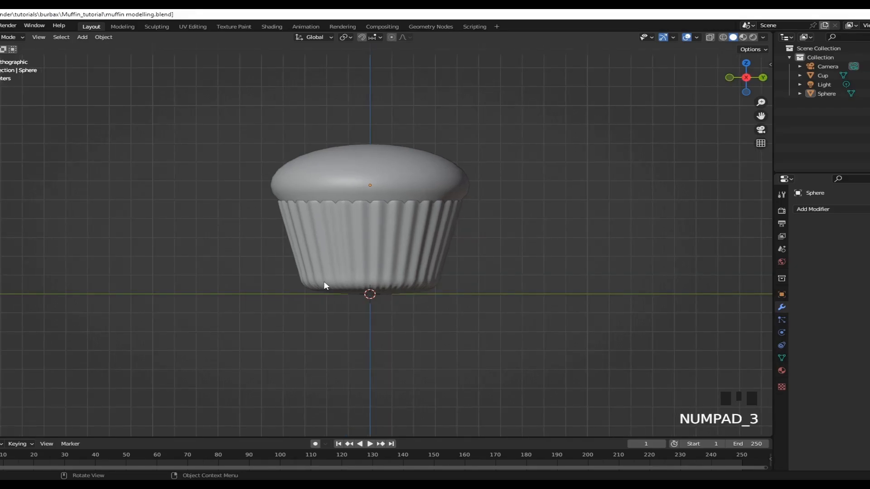
scroll(467, 308, "up", 1)
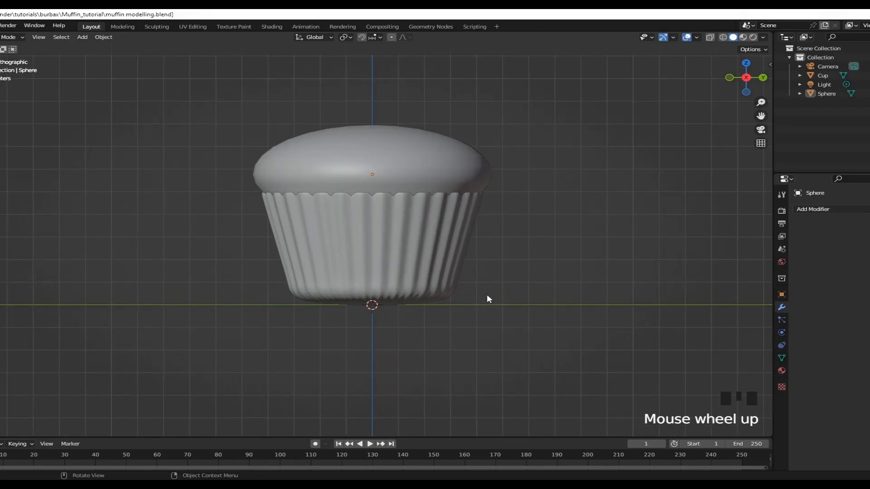
middle_click_drag(487, 292, 444, 309)
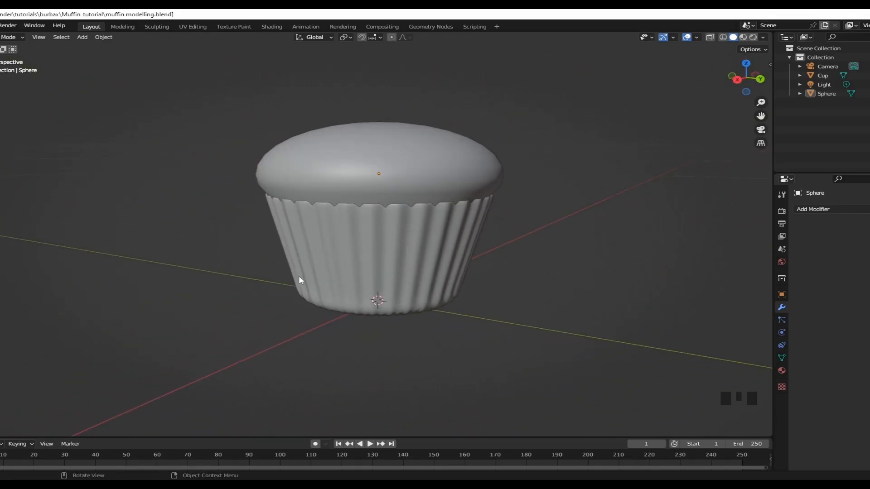
middle_click_drag(293, 293, 322, 267)
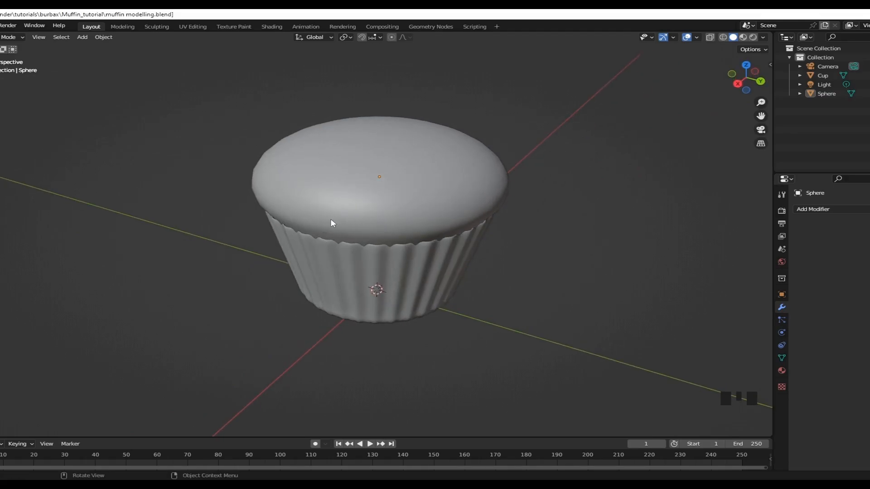
middle_click_drag(251, 272, 367, 190)
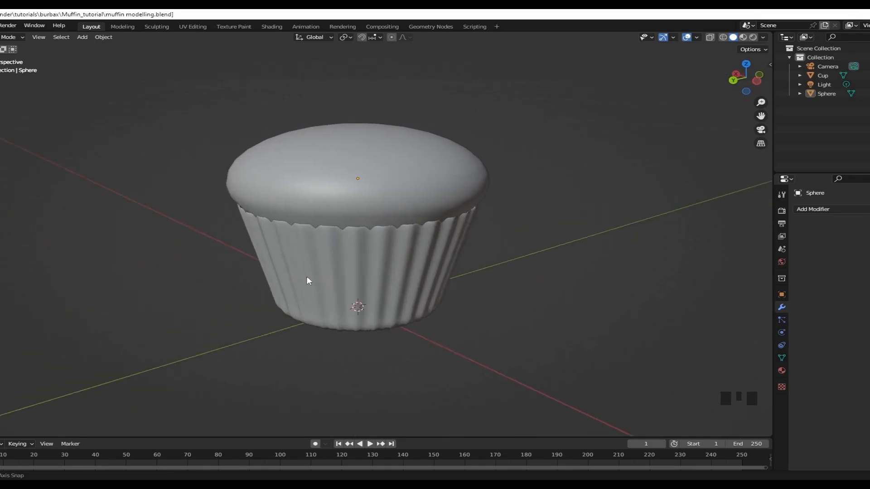
scroll(435, 270, "down", 2)
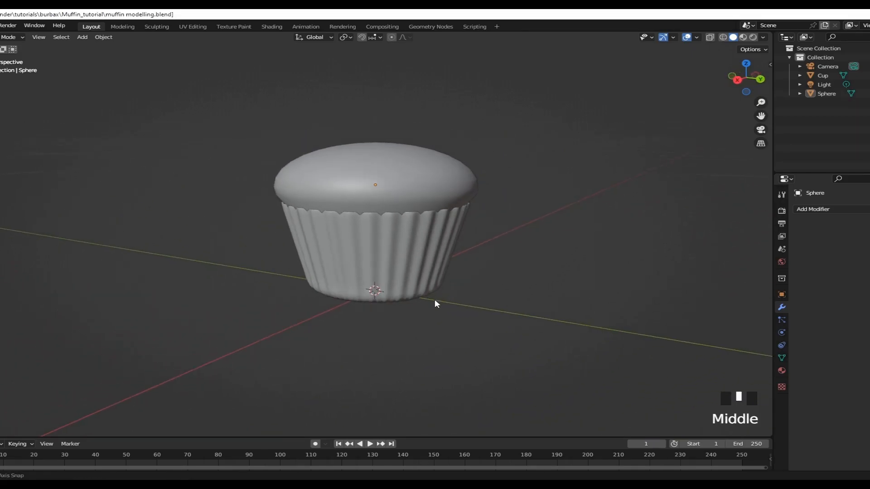